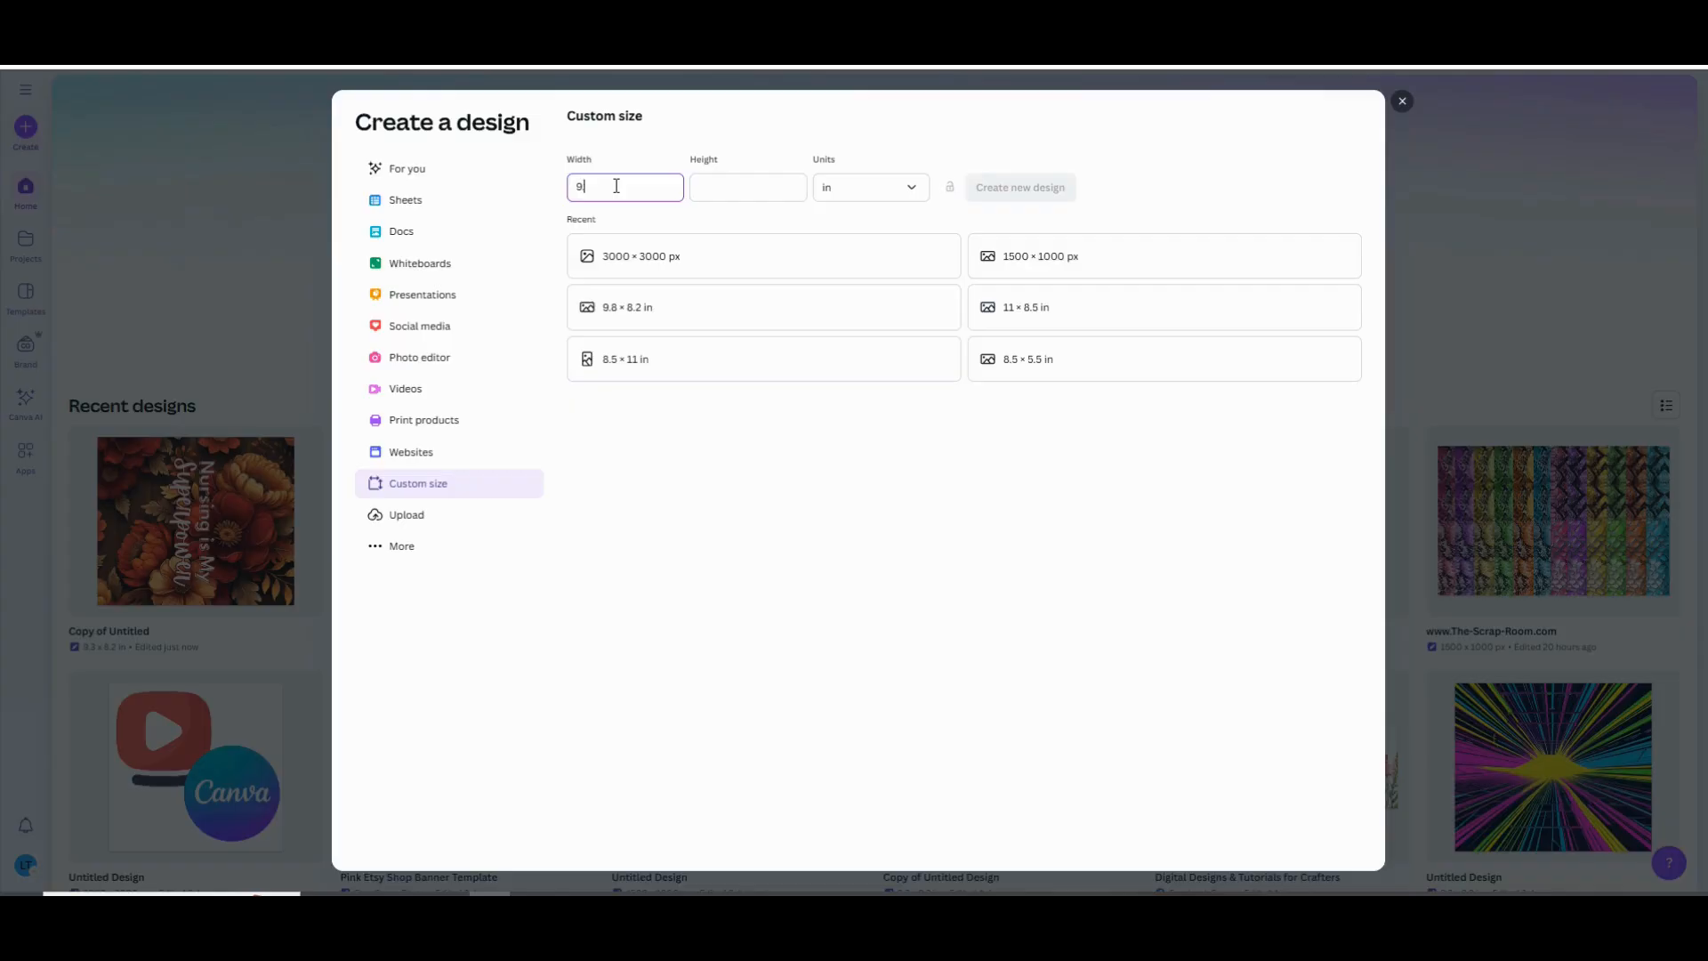
Create a new custom-size design 9.3 in wide and 8.2 in high.
click(728, 189)
text(8)
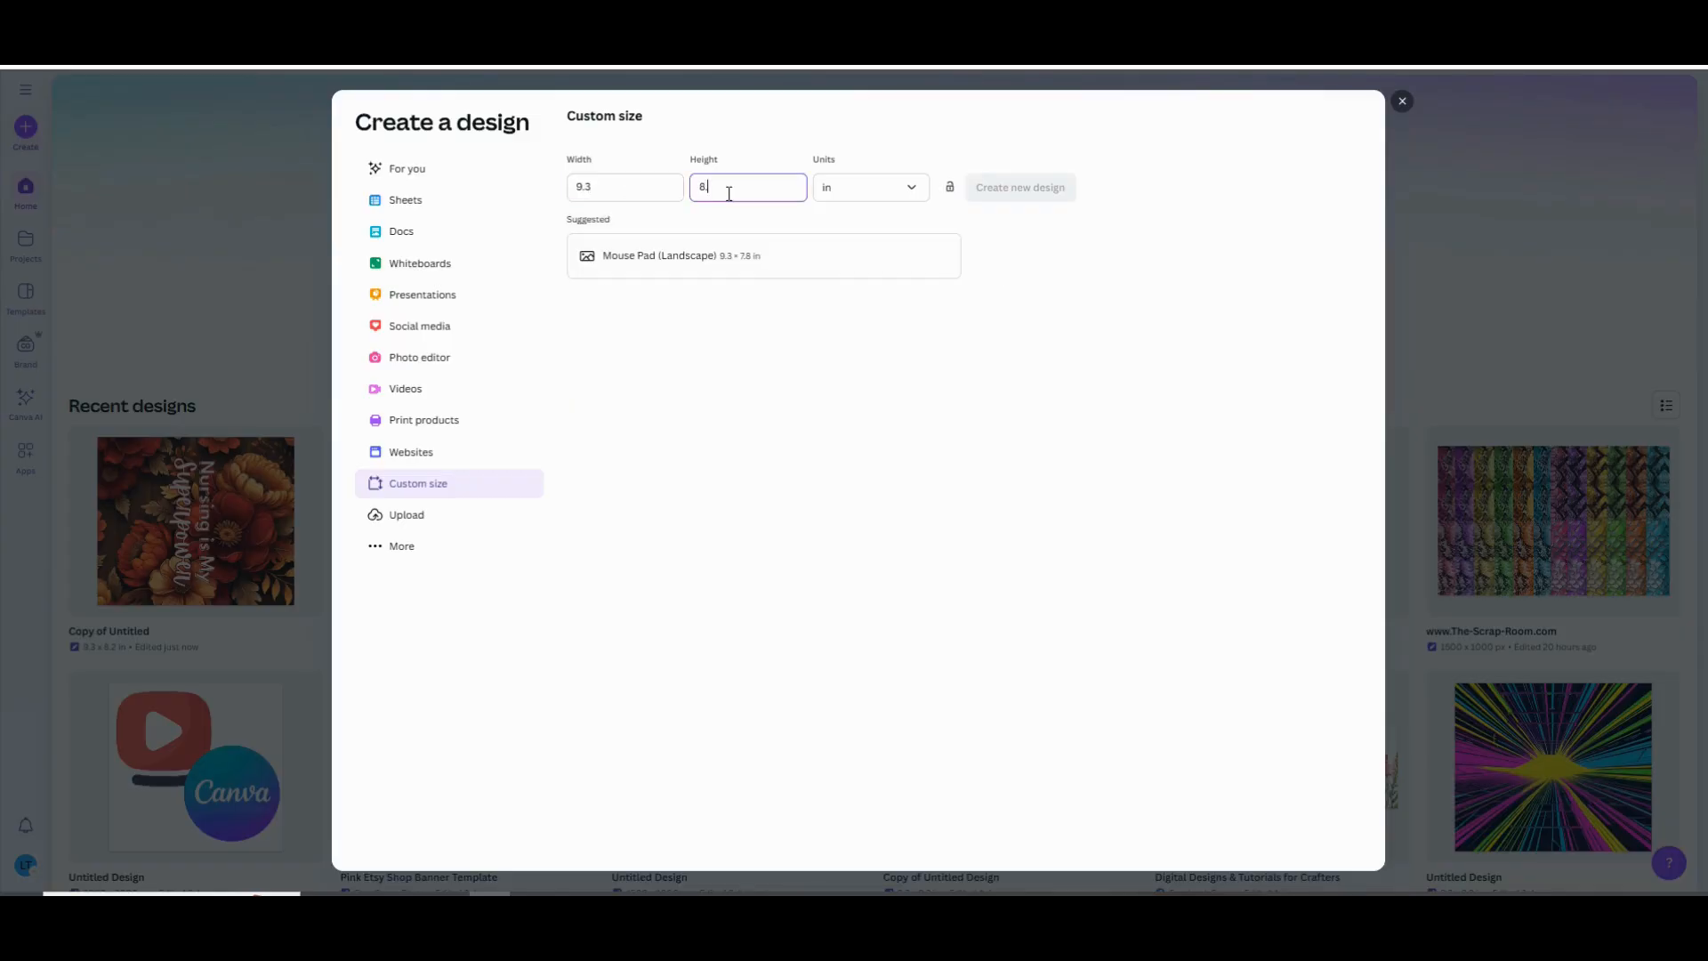
text(.2)
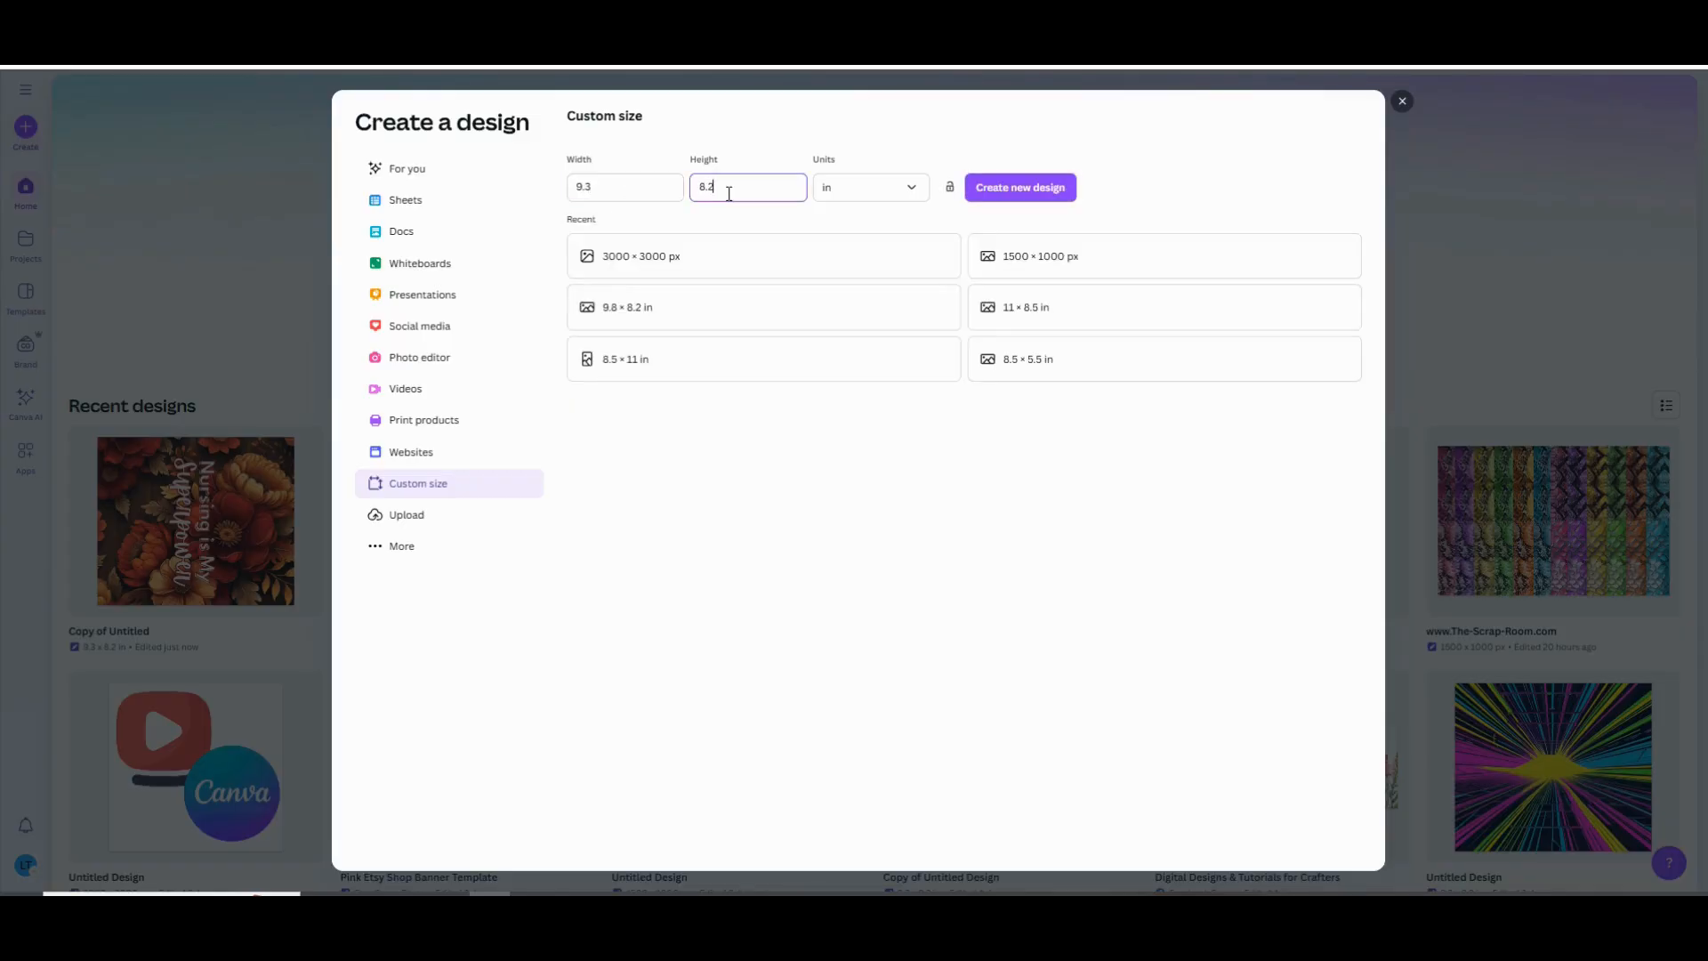
click(1052, 188)
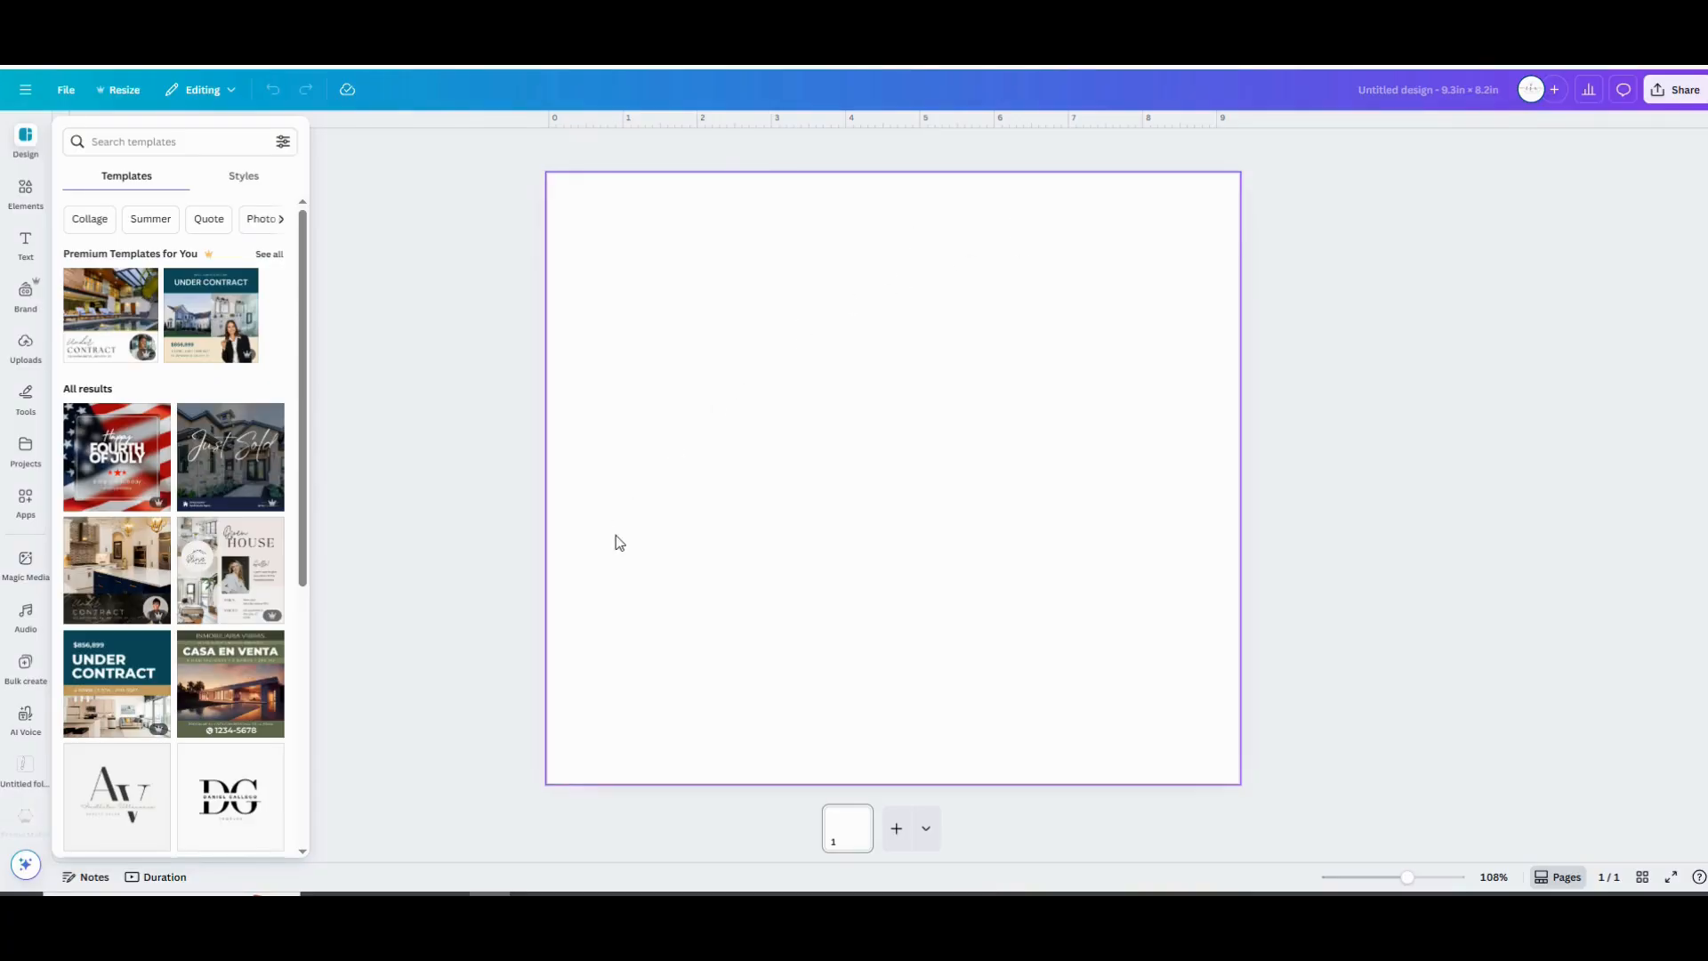
Try covering the page with the uploaded red and orange floral image by enlarging it from its corners, and delete it.
click(32, 351)
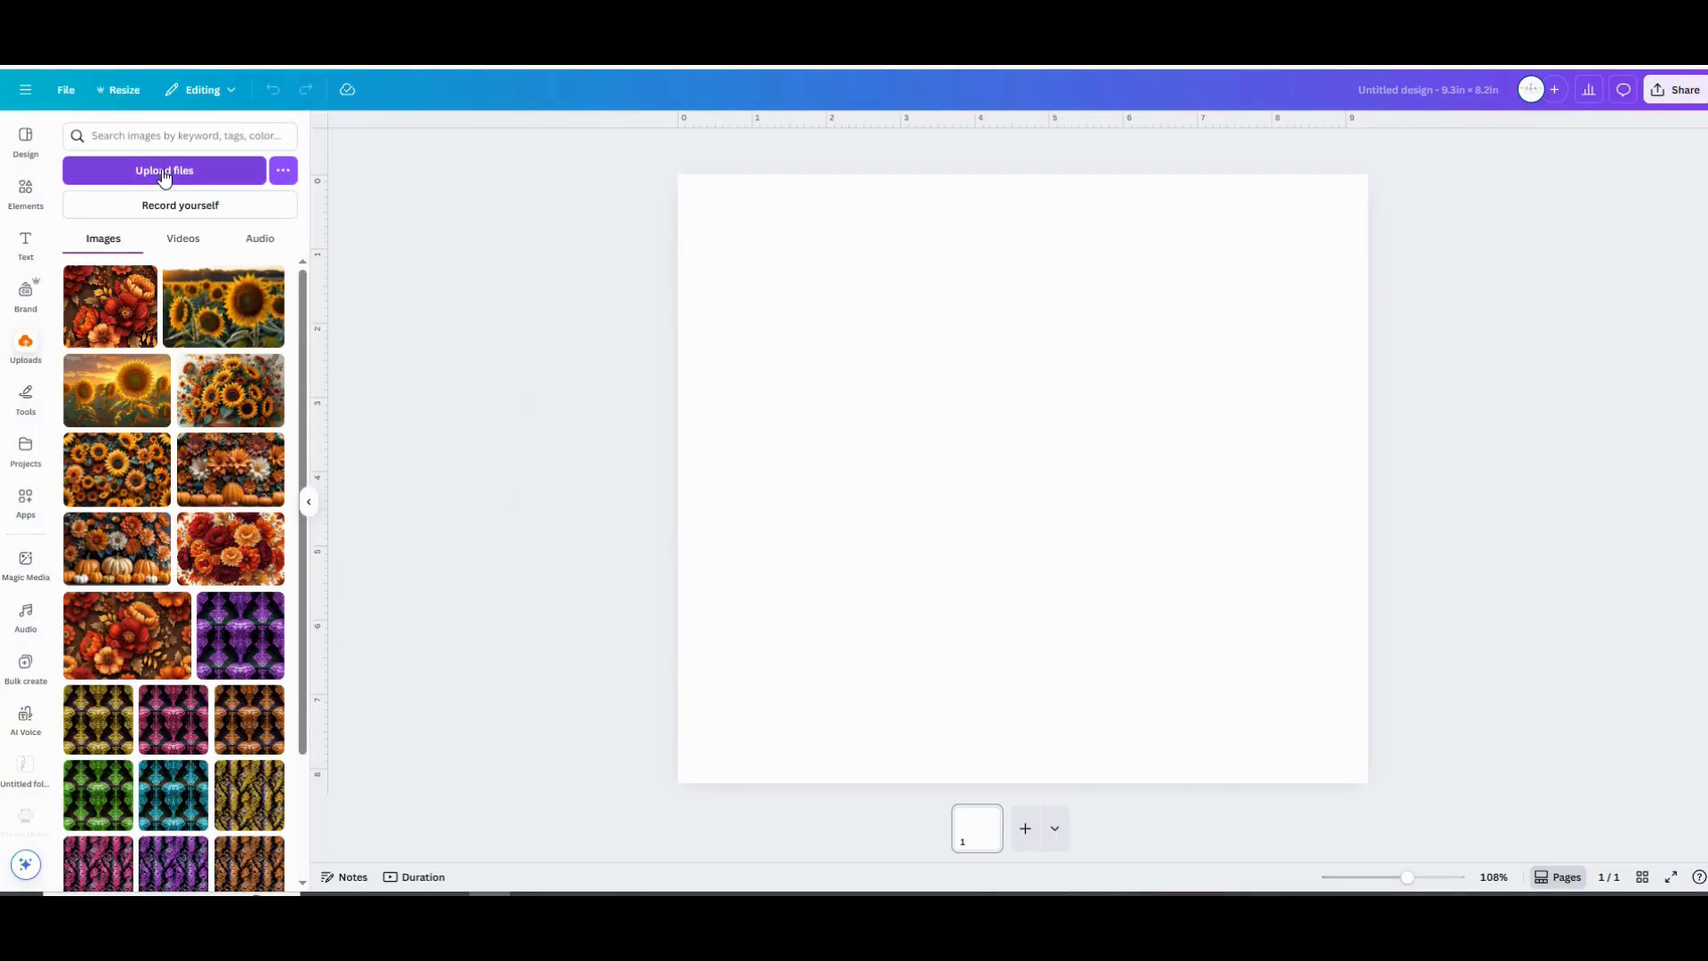
click(121, 322)
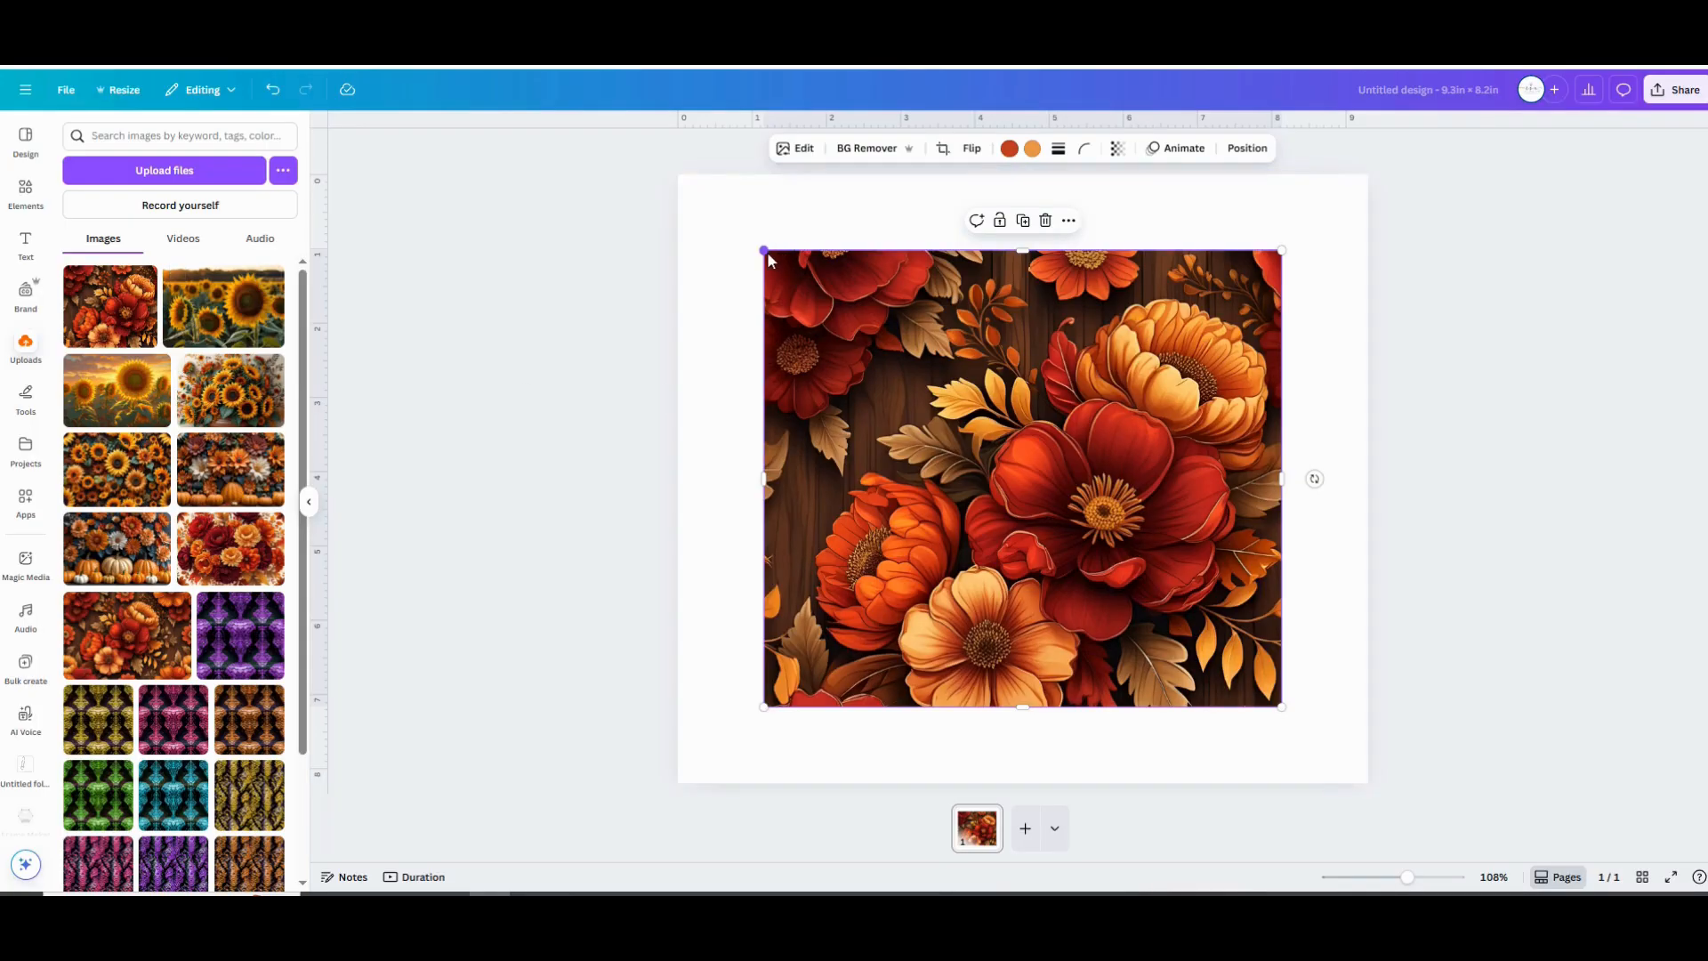
drag(767, 255, 678, 176)
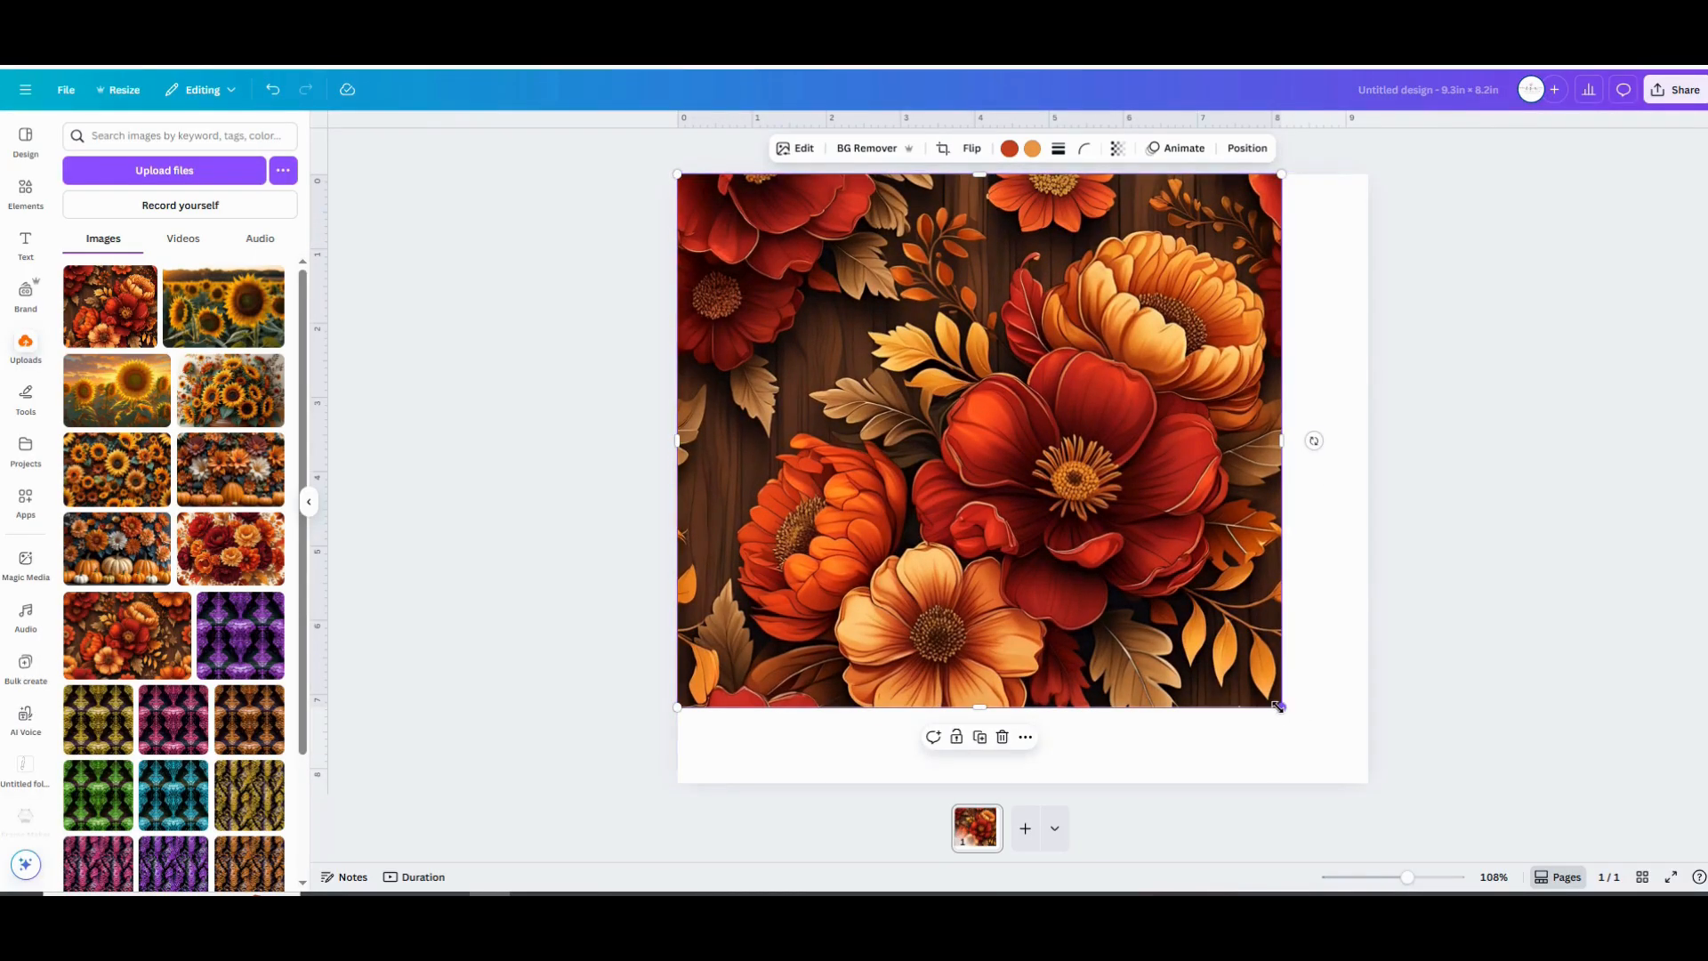
drag(1278, 706, 1358, 786)
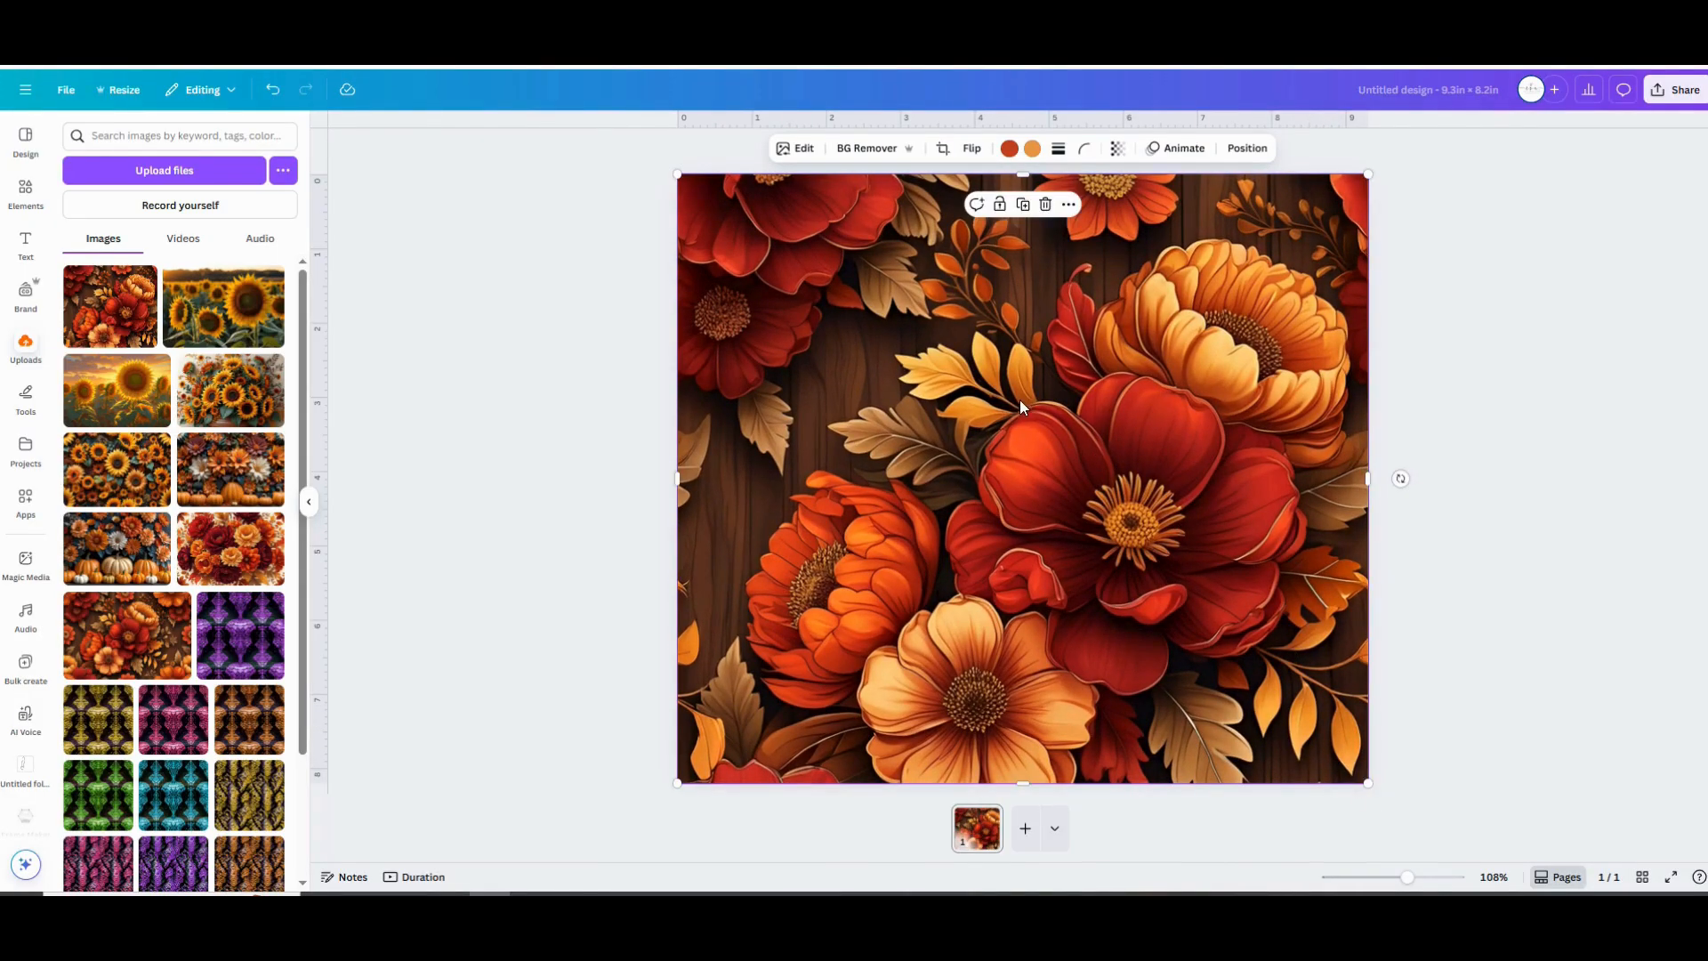
click(1045, 204)
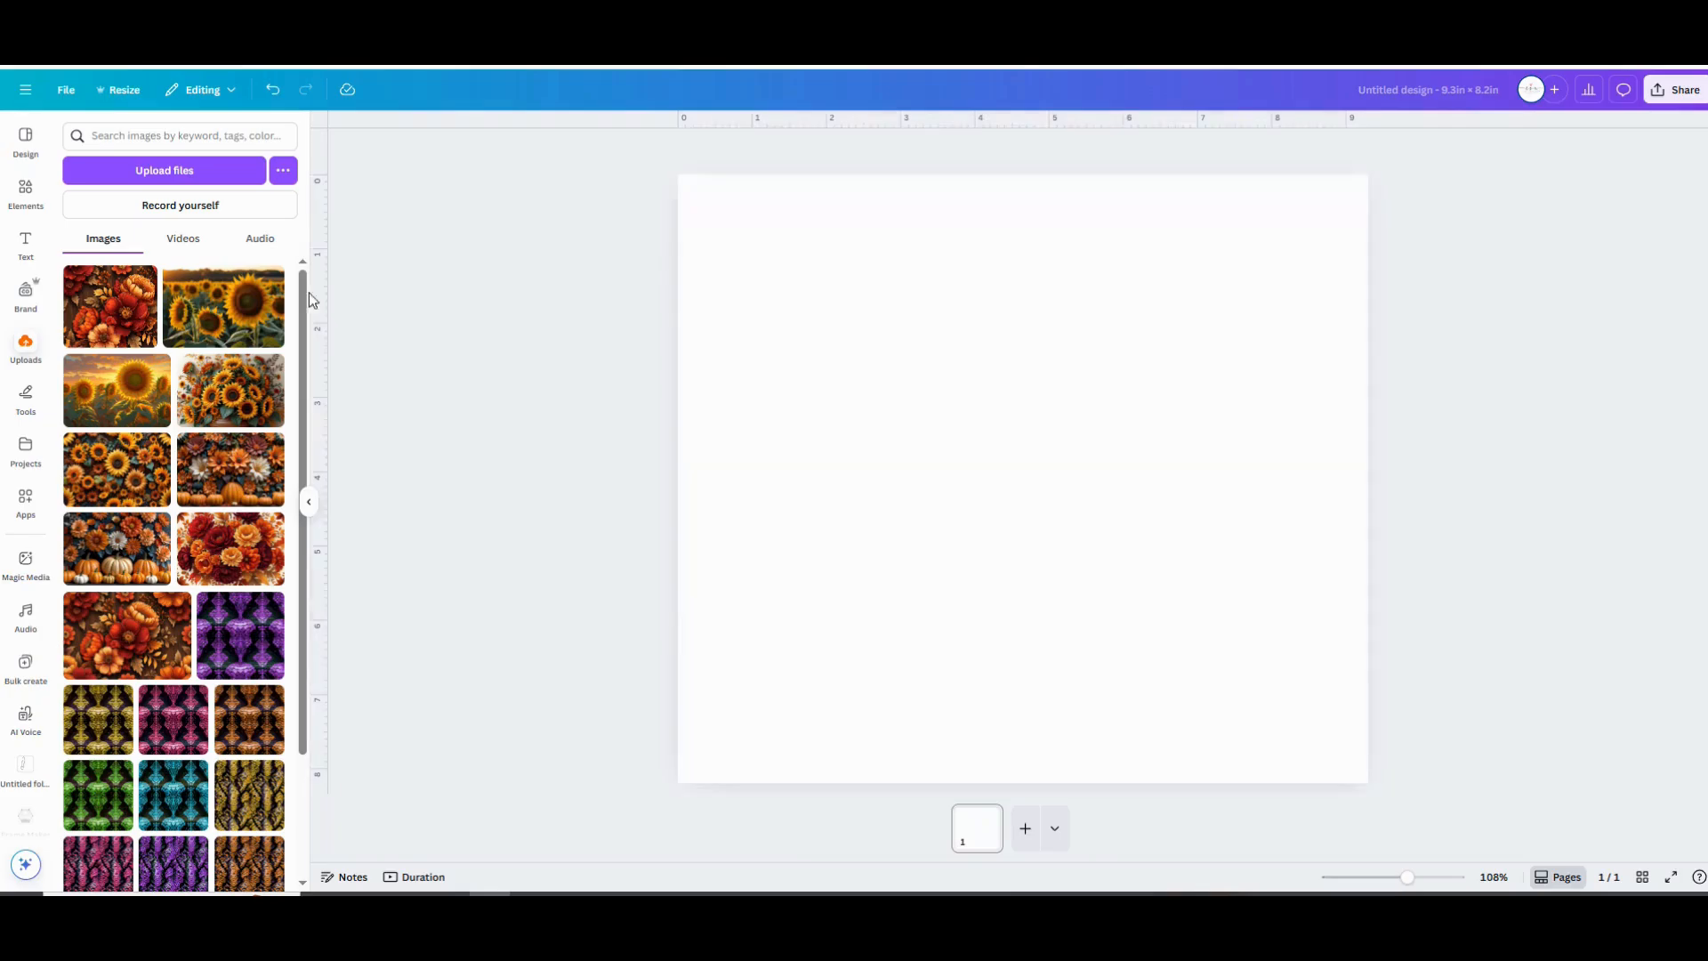
Place the uploaded red and orange floral image on the blank page and fit its corners to the page edges.
drag(139, 330, 696, 381)
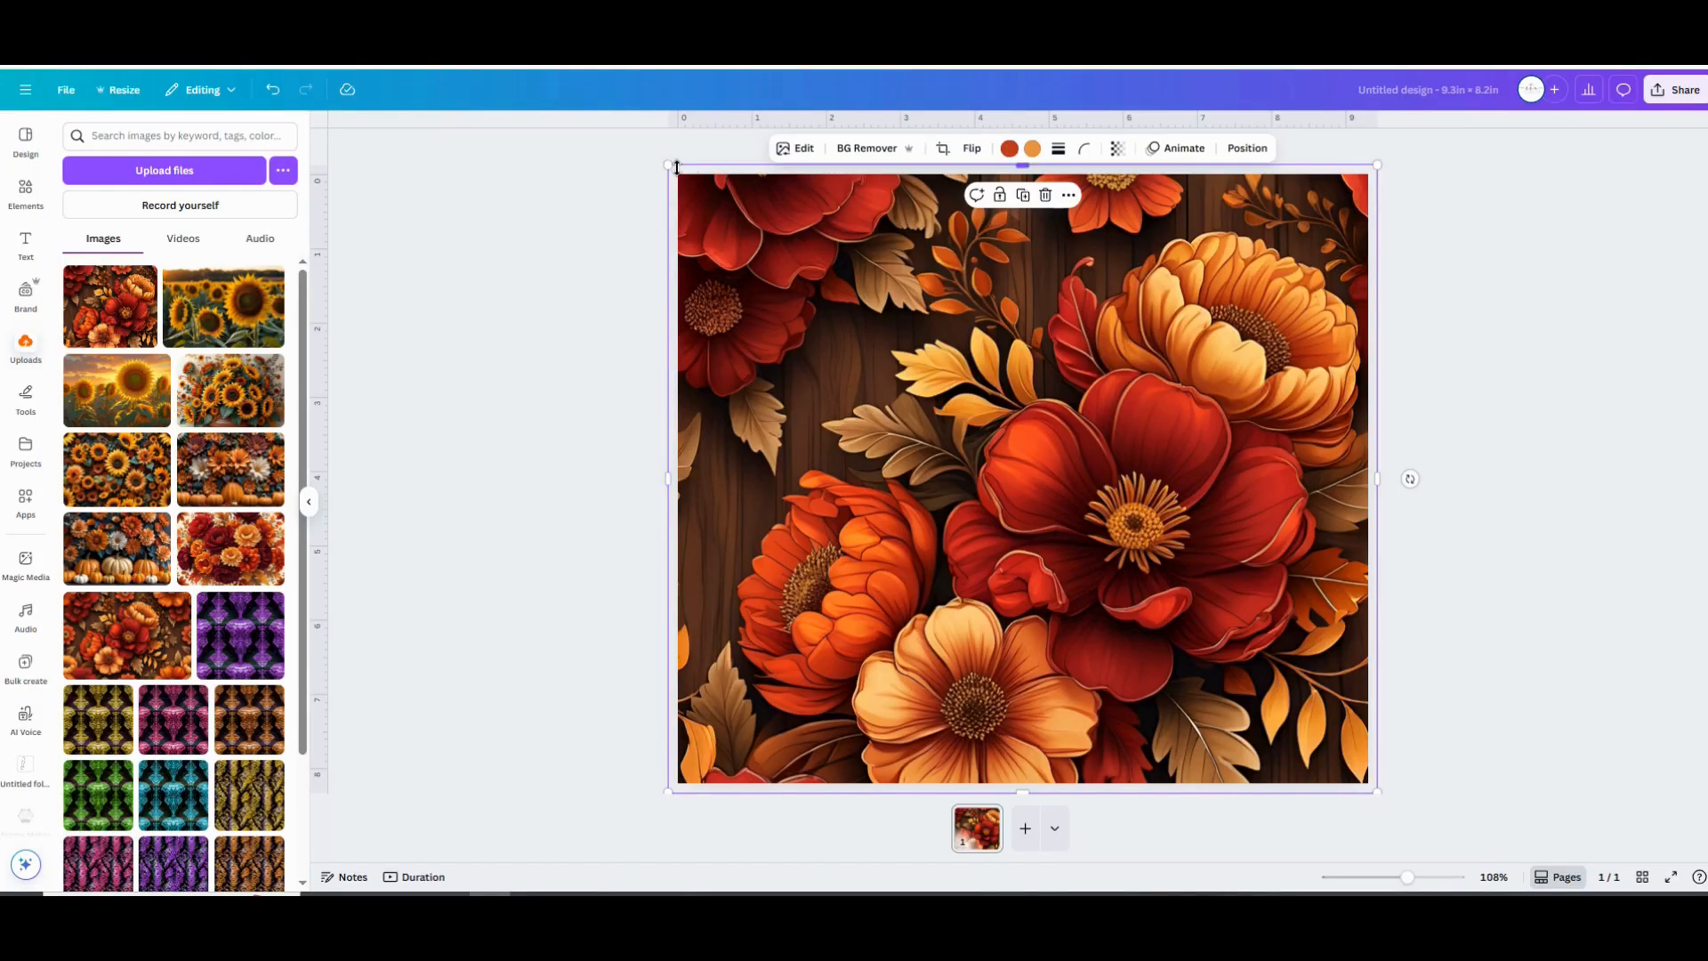
drag(672, 174, 677, 174)
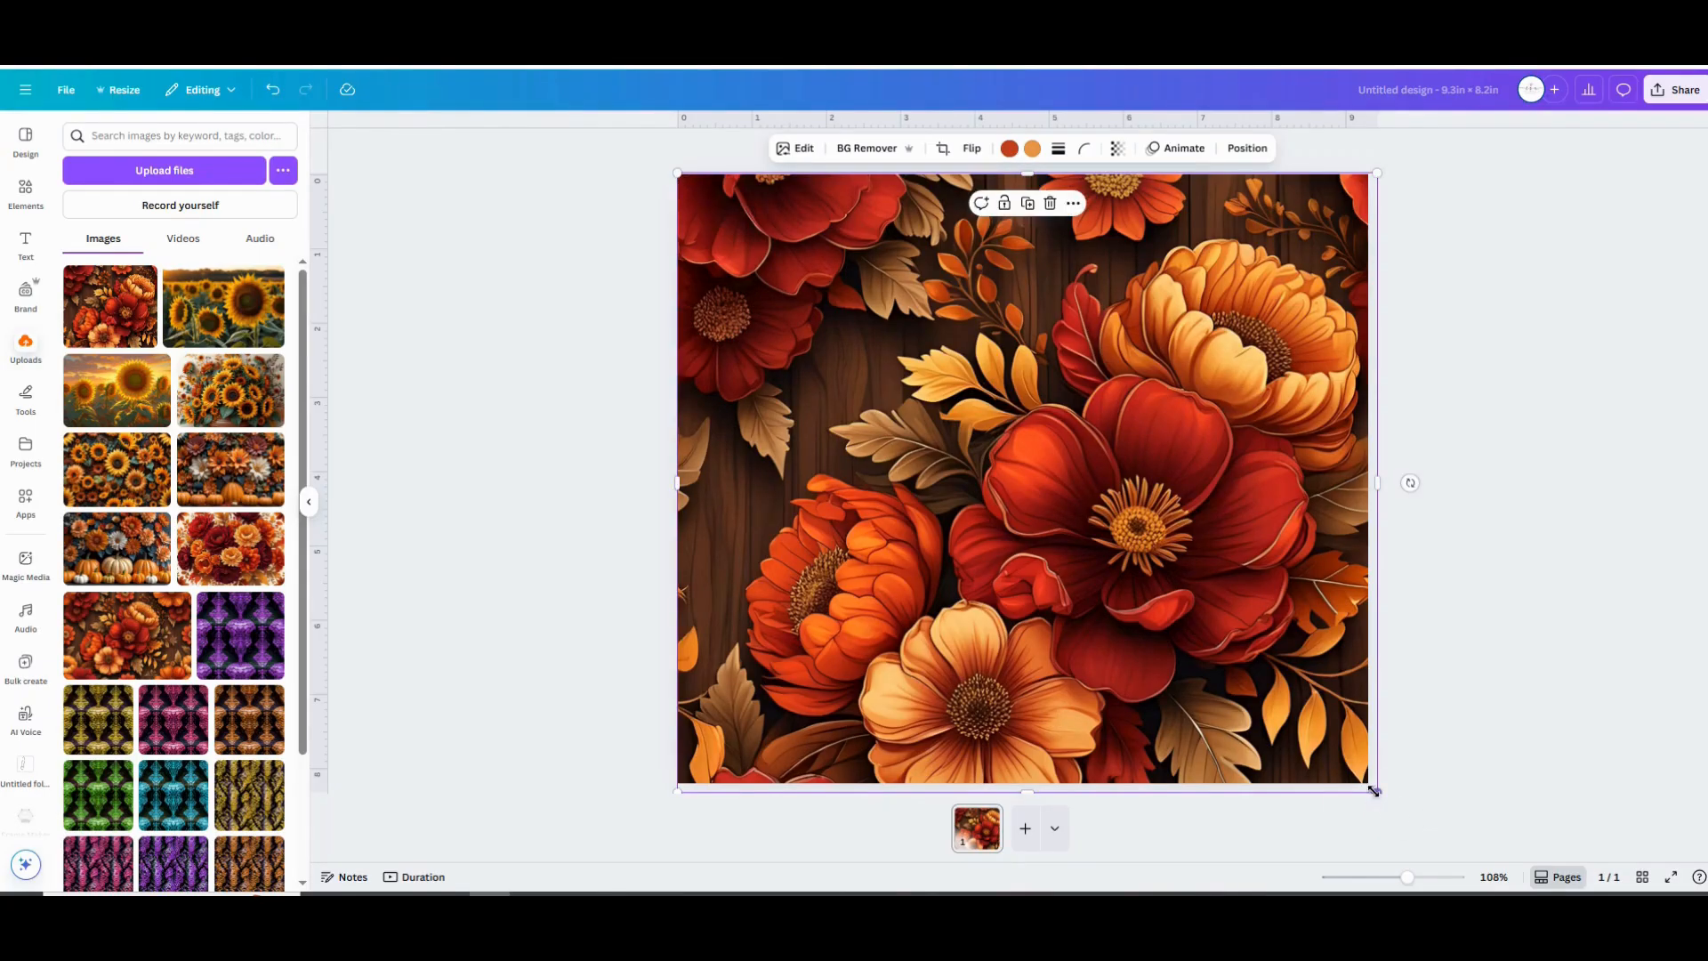
drag(1374, 791, 1360, 789)
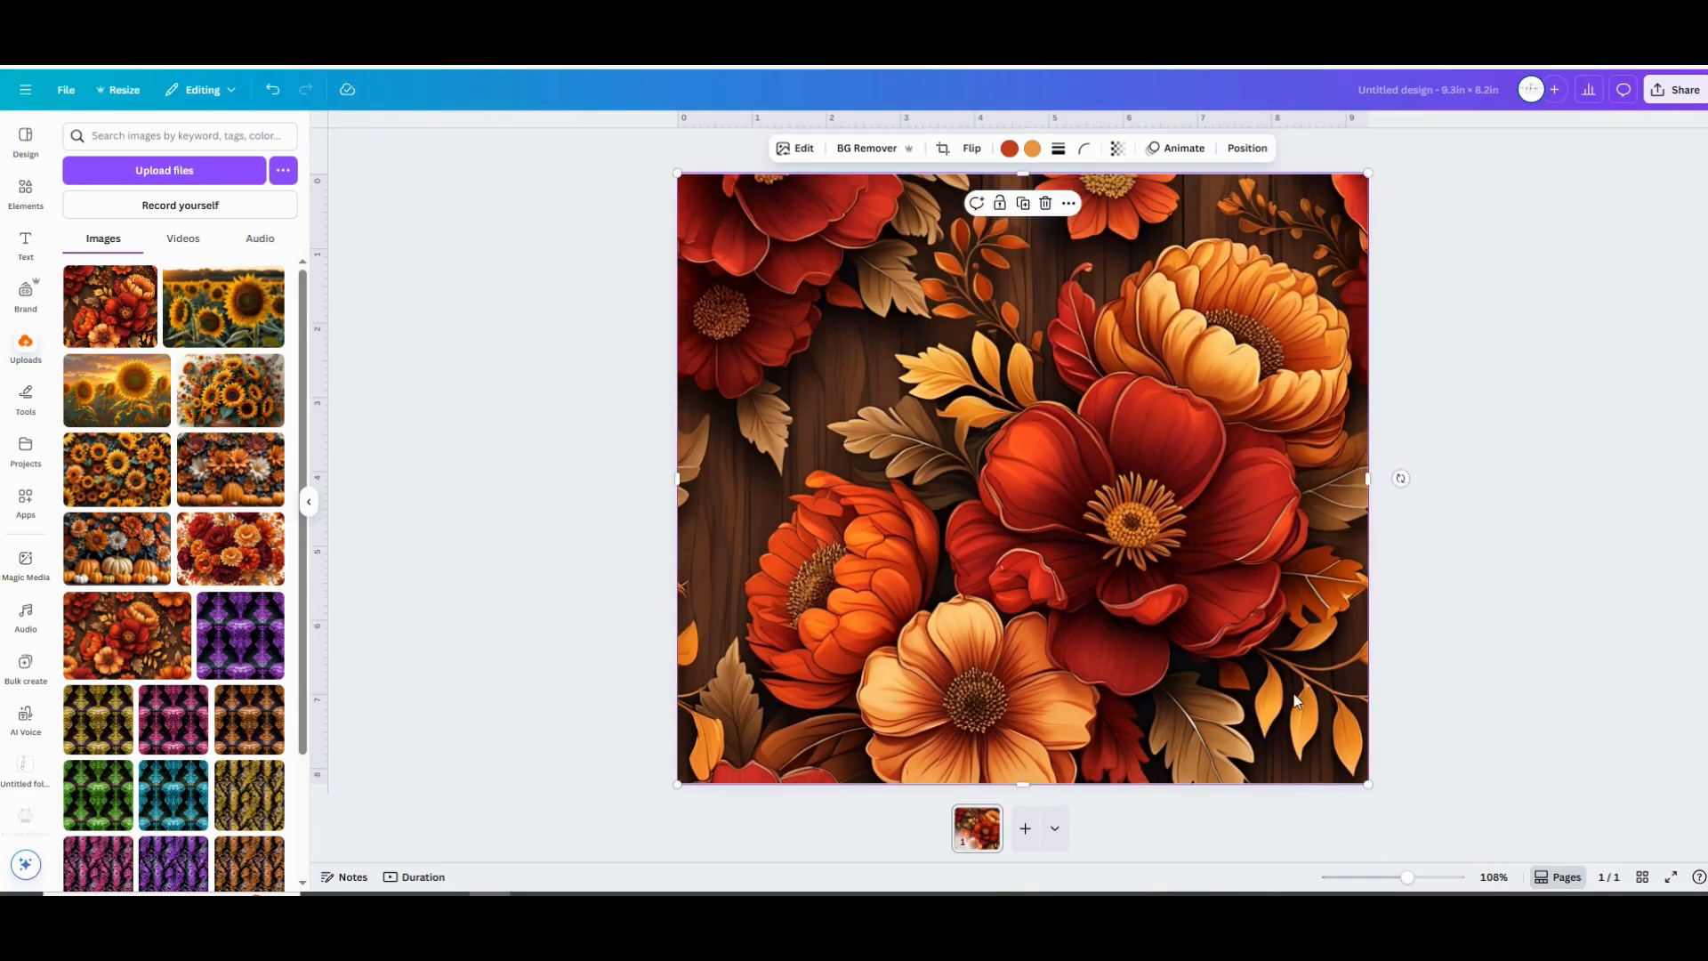
drag(1283, 681, 1284, 679)
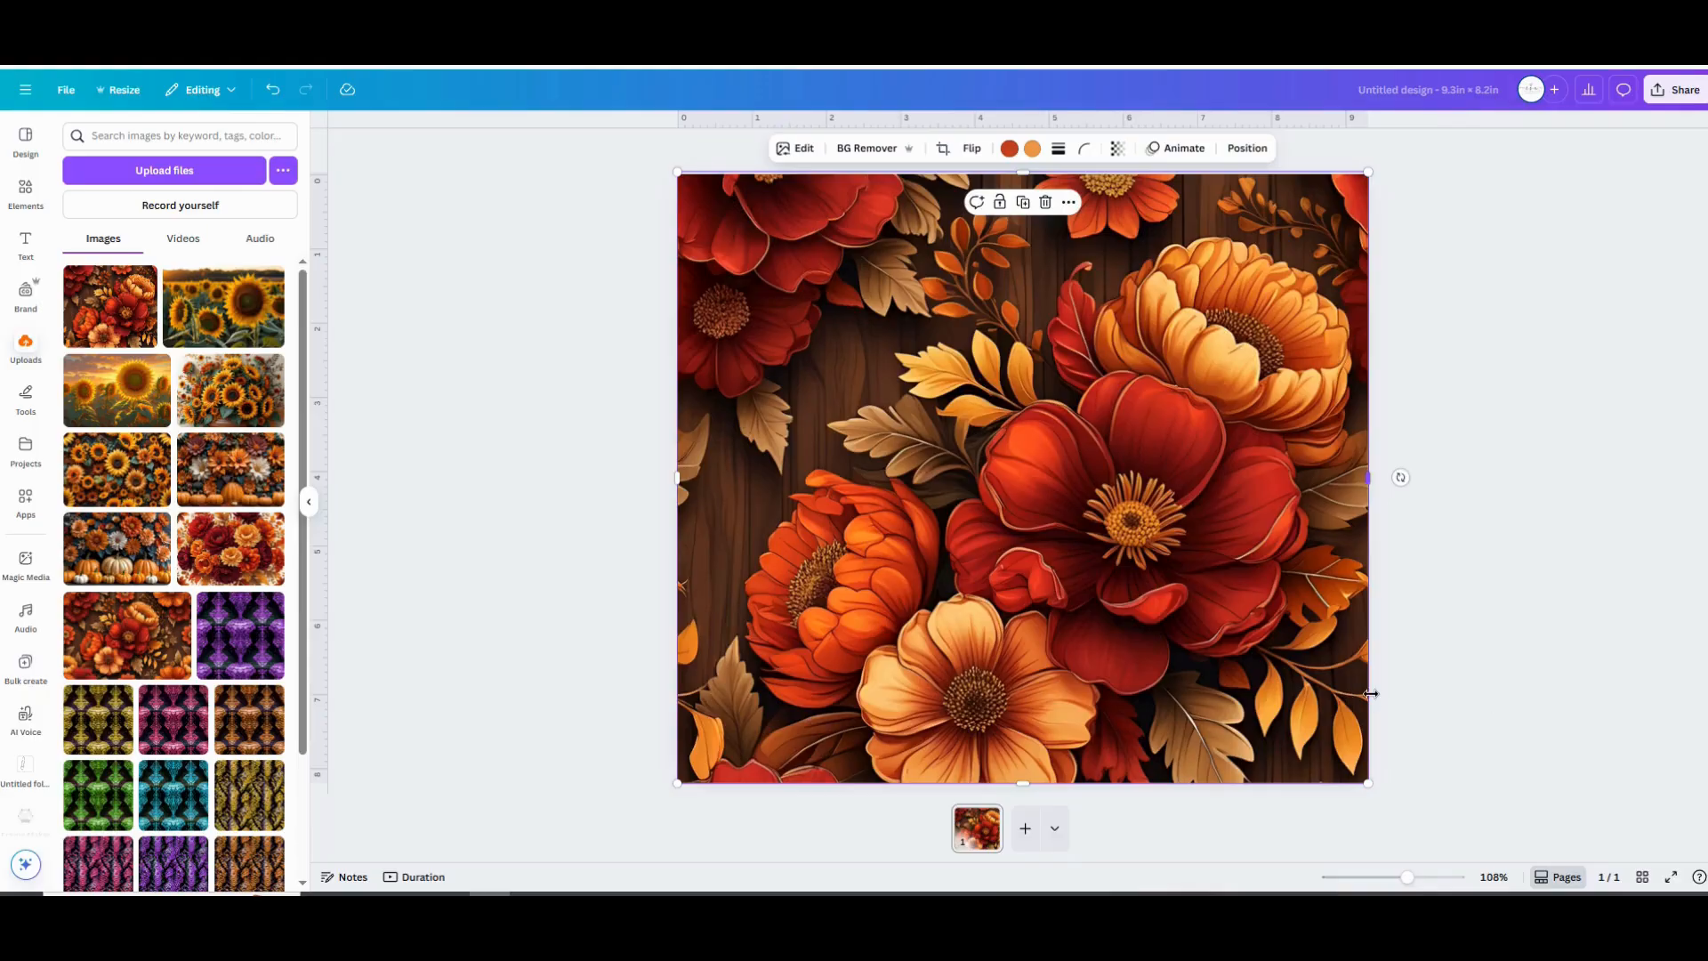
Add a brand Title text reading "Nursing is My" over the floral background.
click(24, 253)
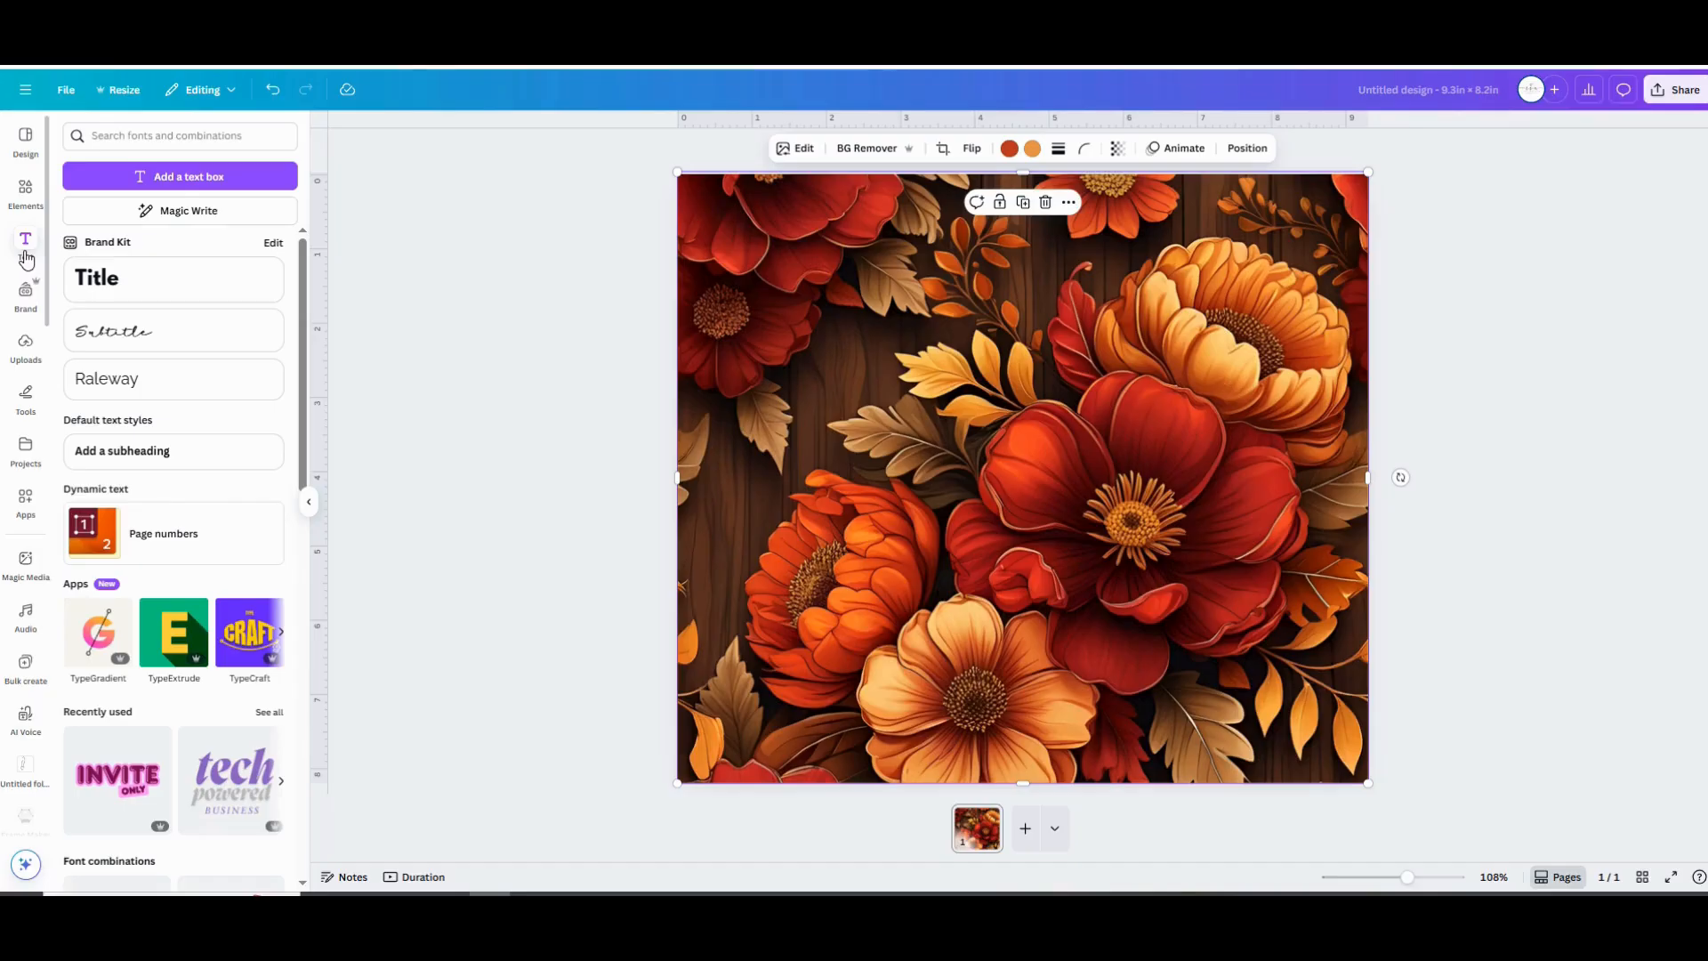
click(157, 291)
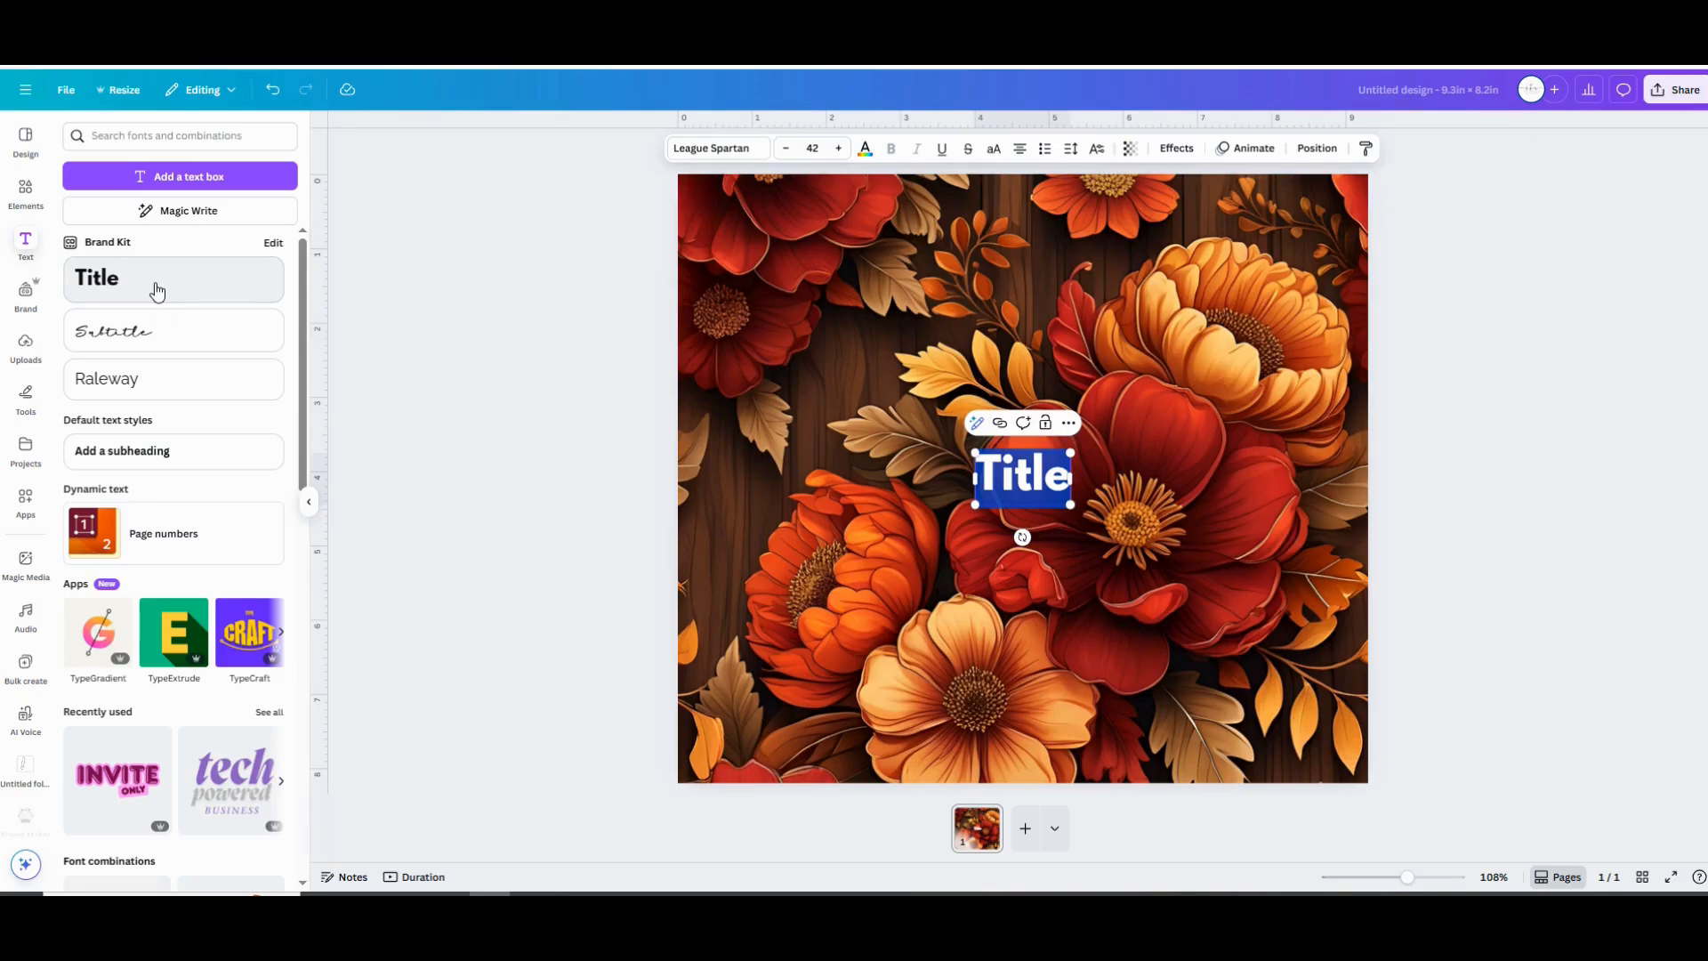
text(Nursing)
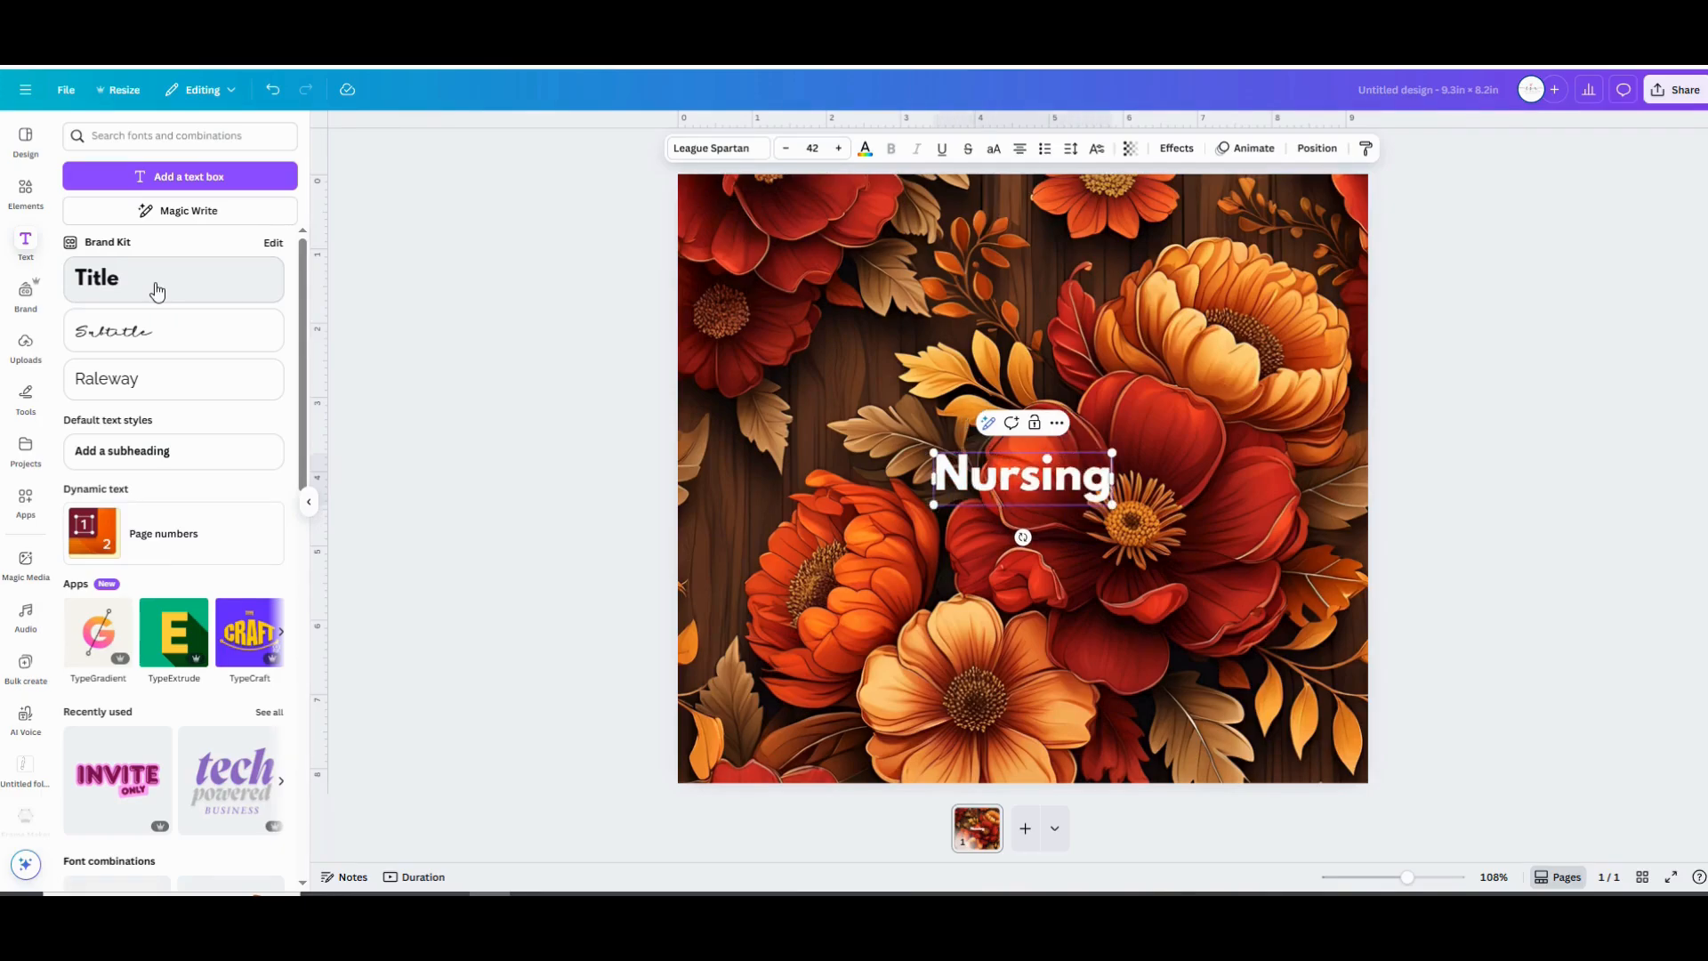
text( is My)
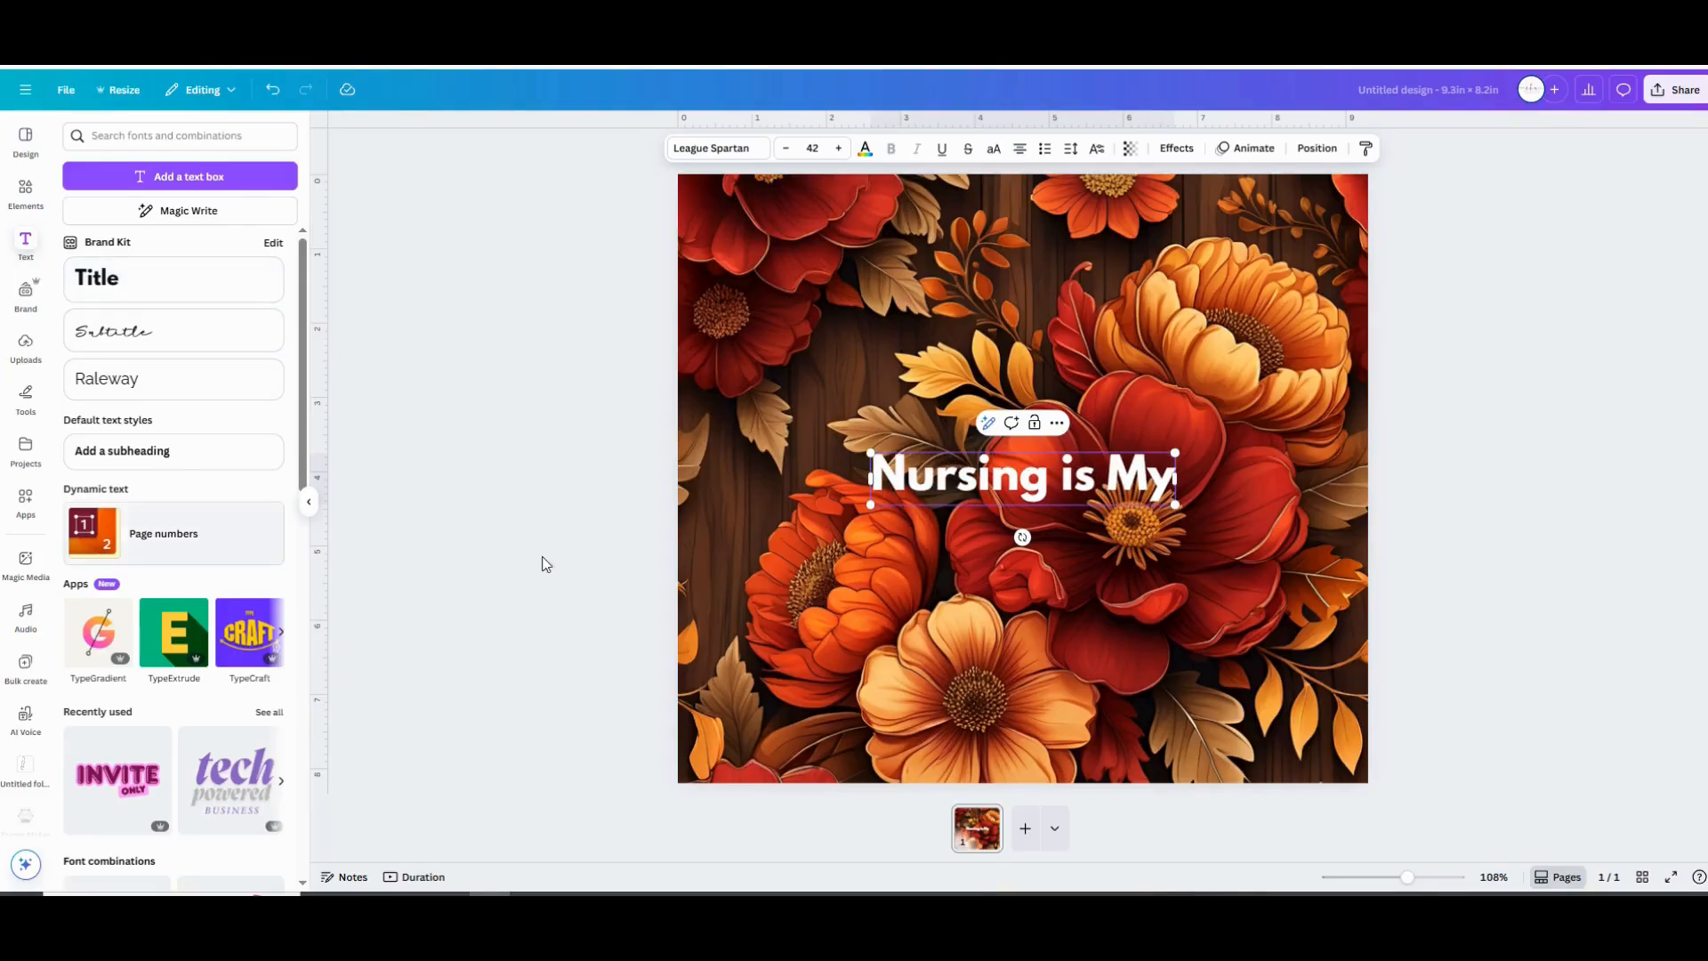
click(867, 579)
Duplicate the "Nursing is My" text directly below the original and change the copy's wording to "Superpower".
click(969, 493)
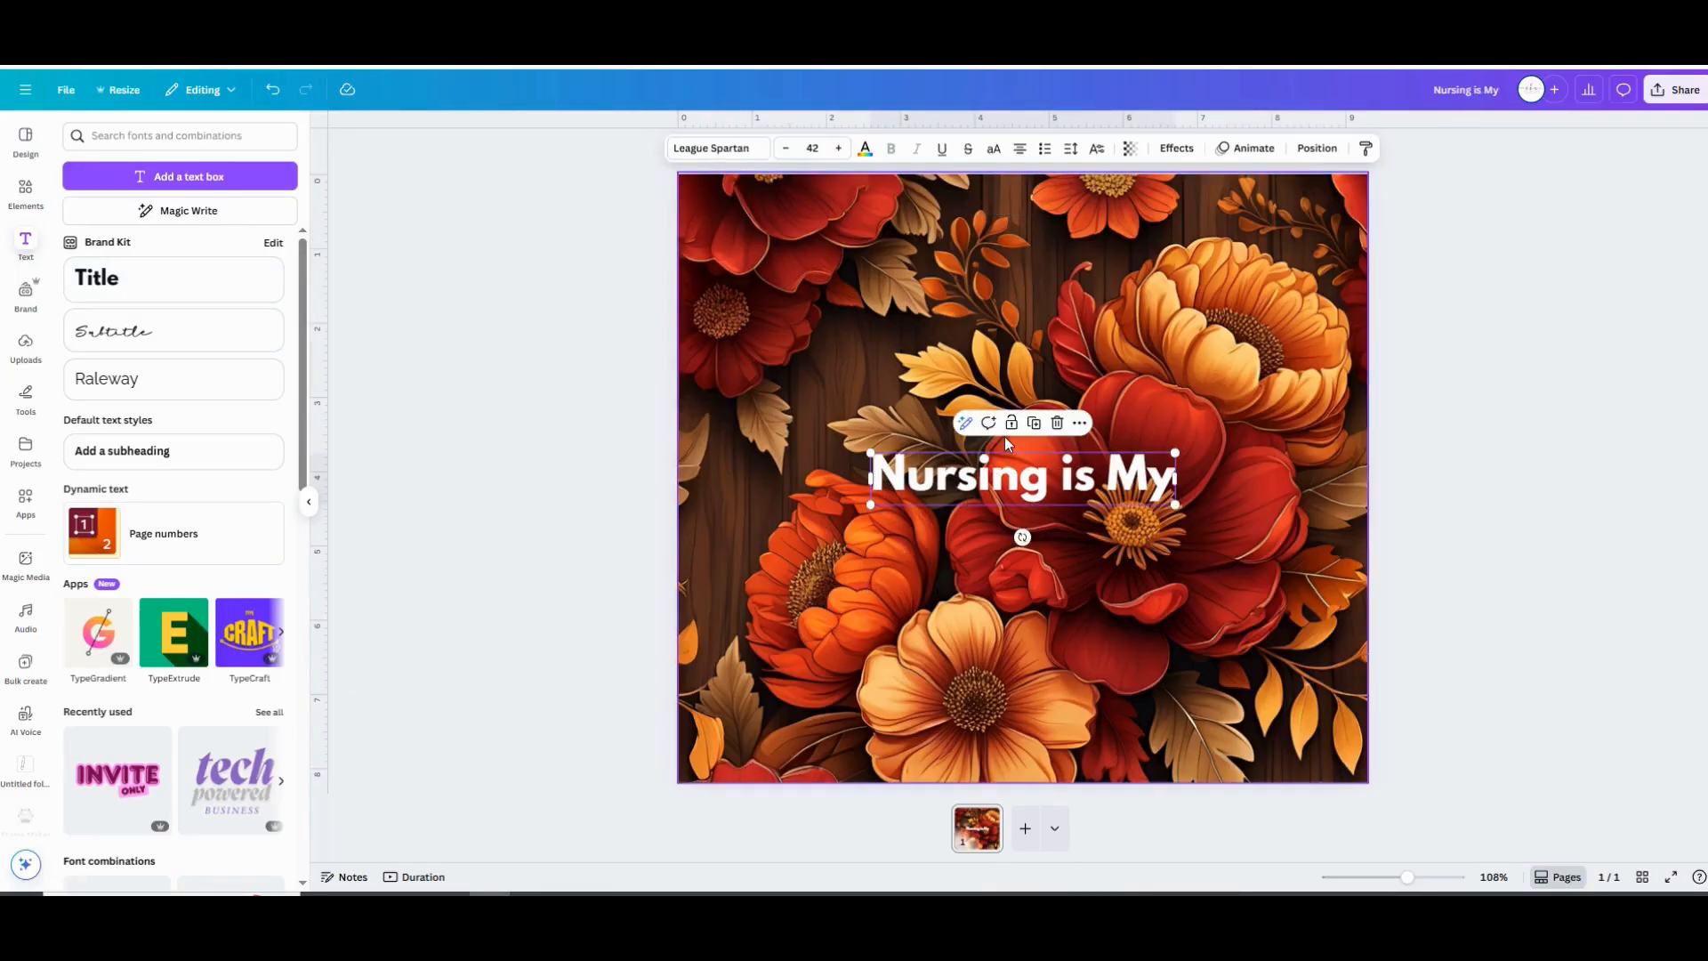
drag(1021, 478, 996, 524)
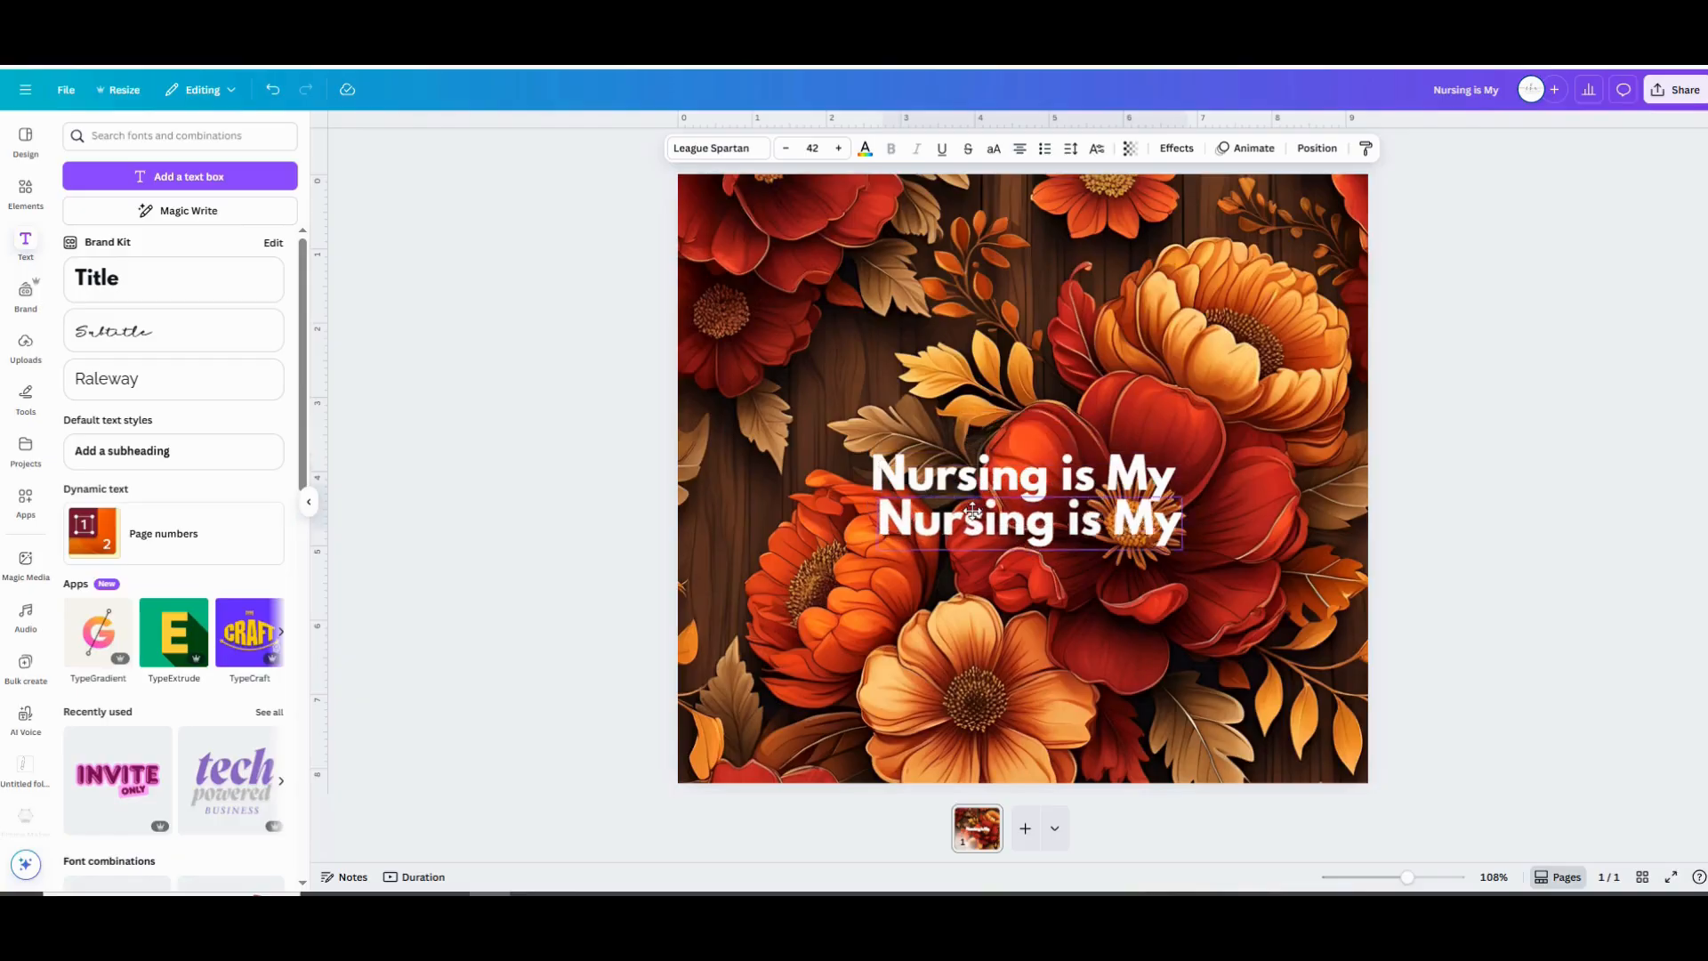
double_click(970, 516)
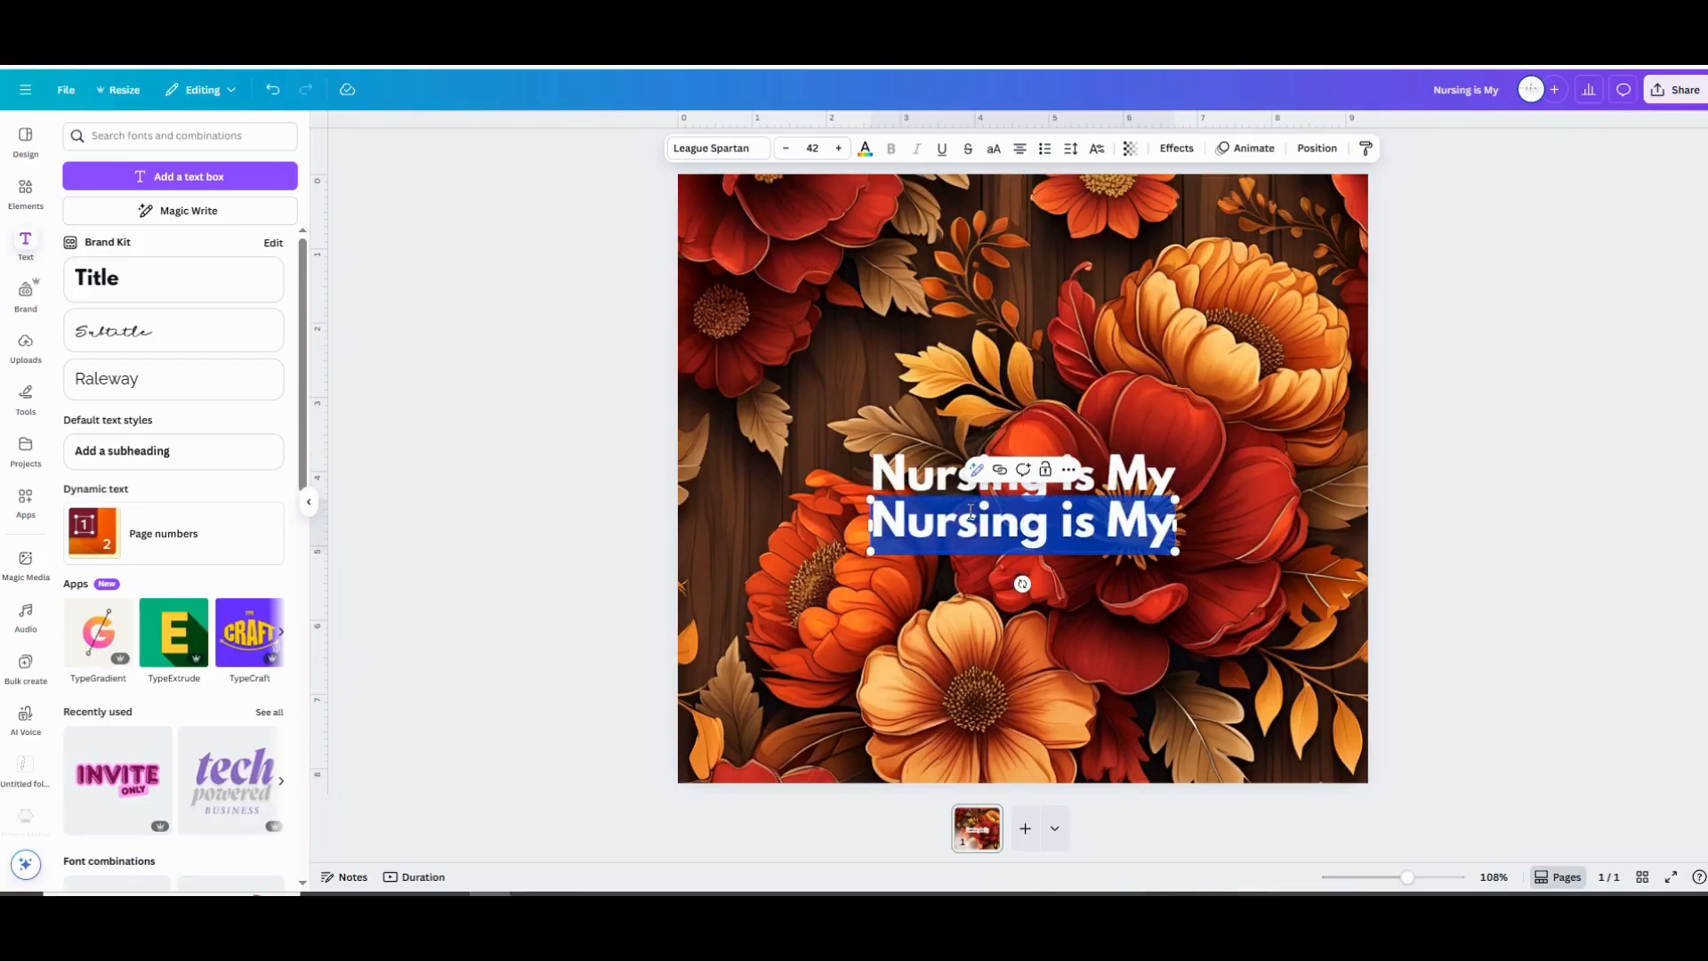
text(Superpo)
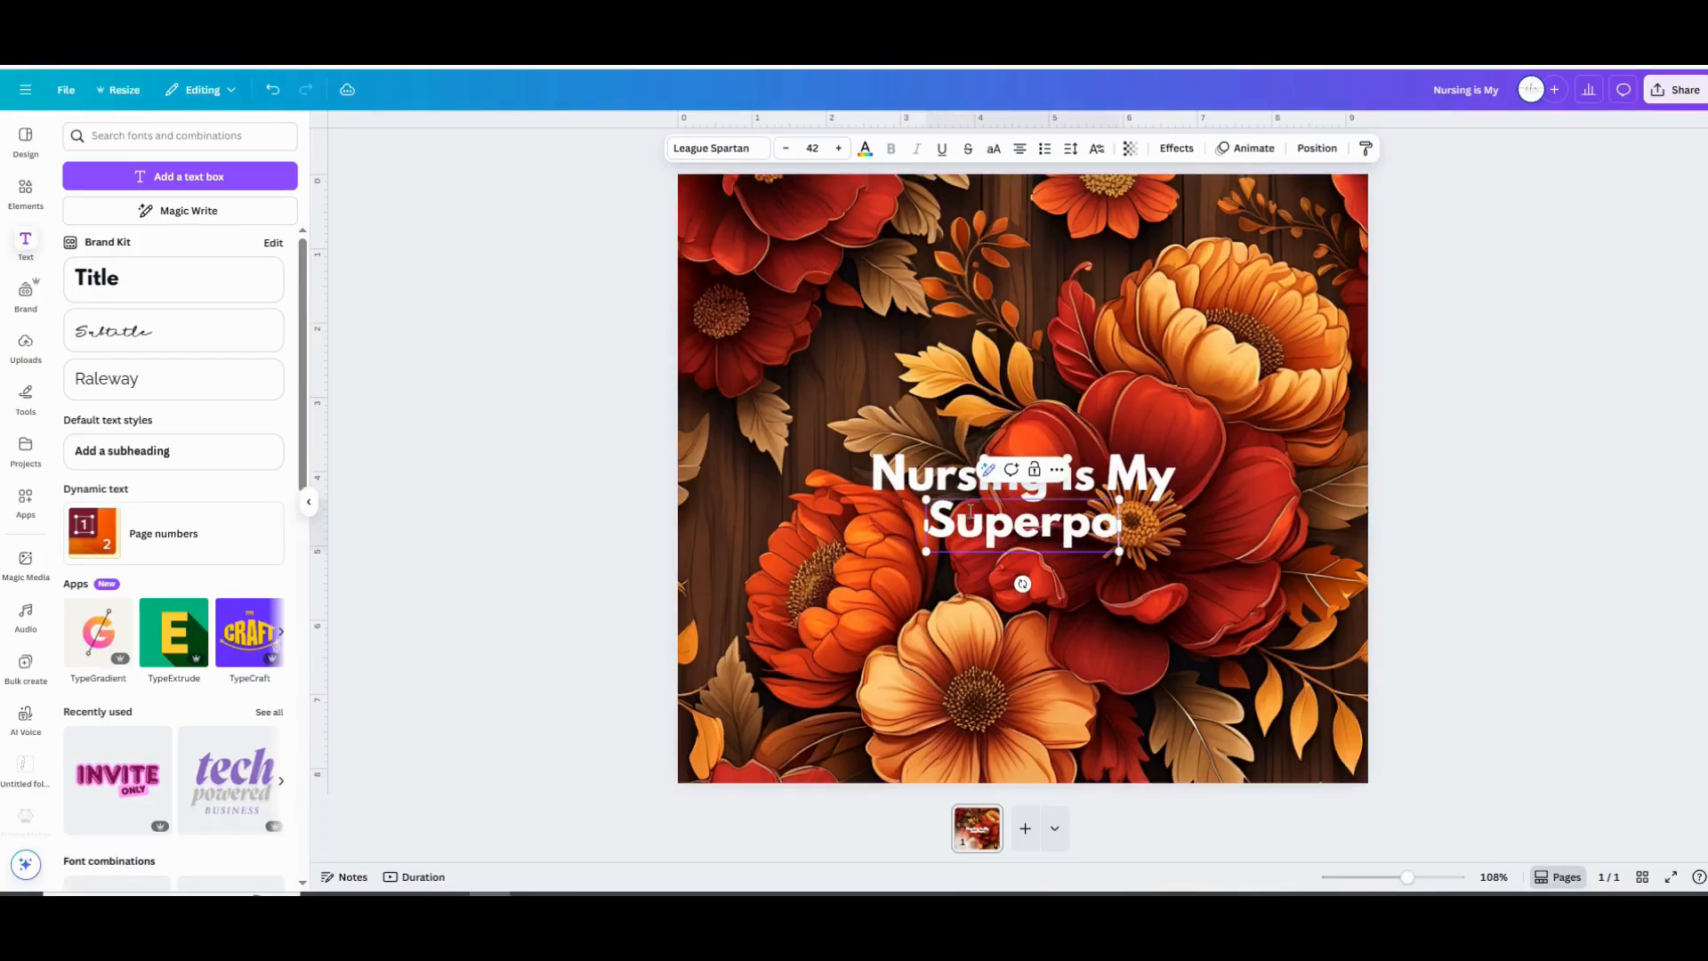
text(wer)
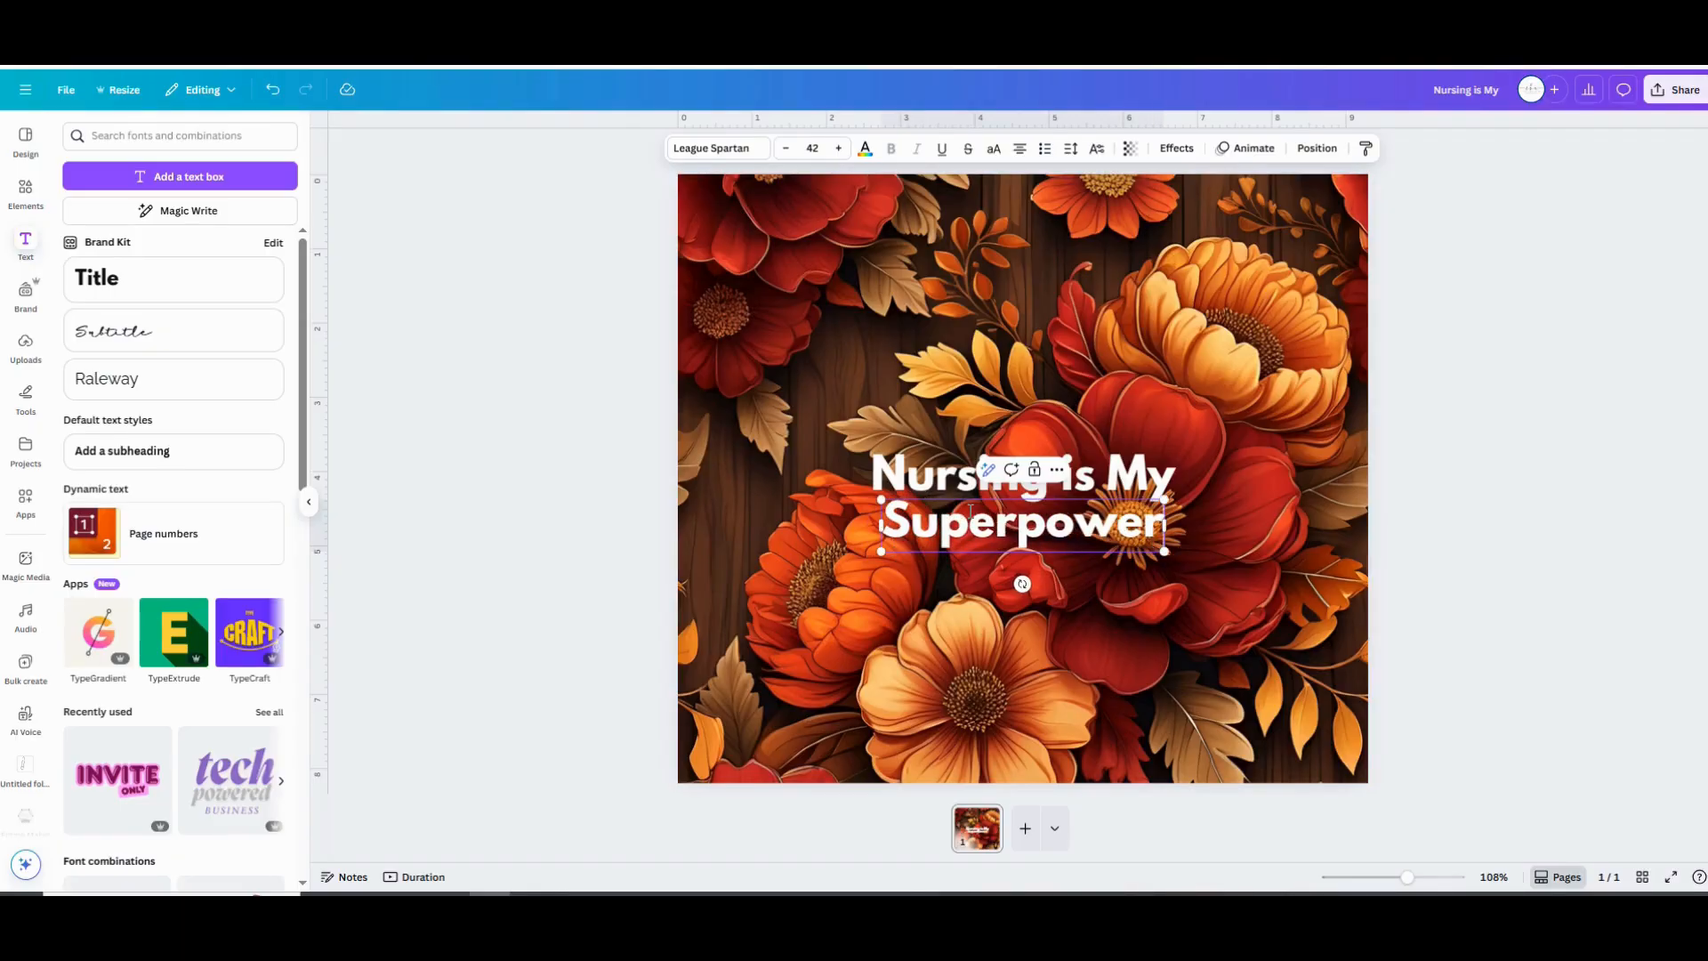
Set the font of the "Superpower" text to Apricots.
double_click(970, 512)
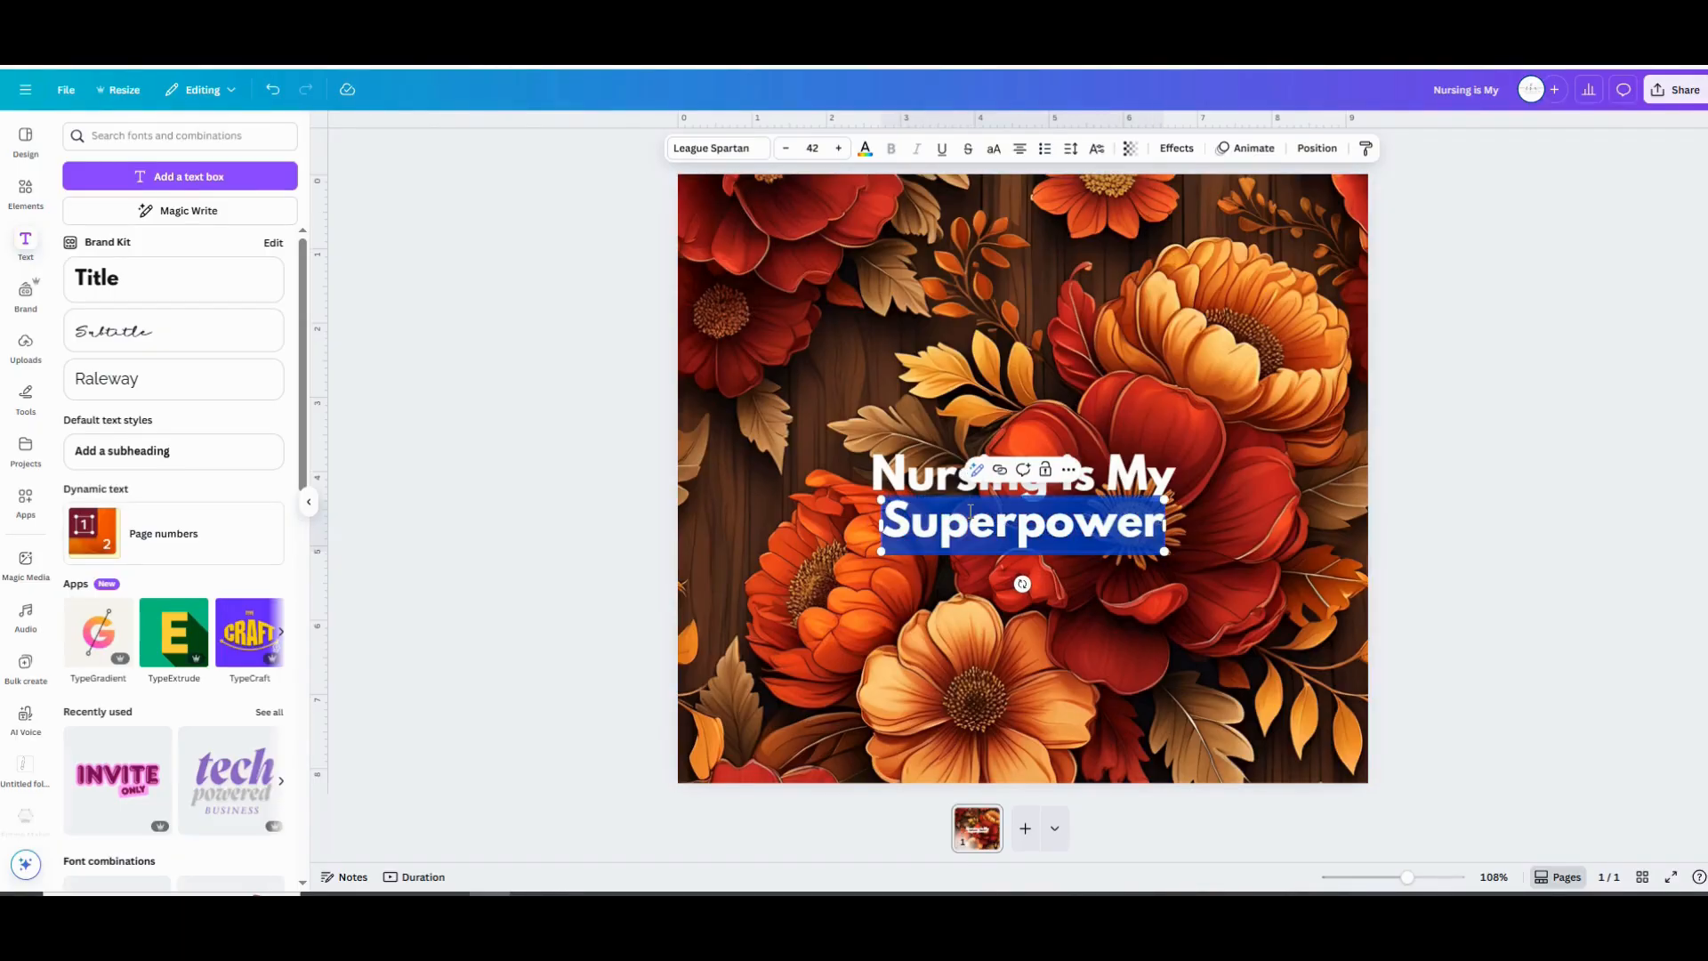
click(757, 156)
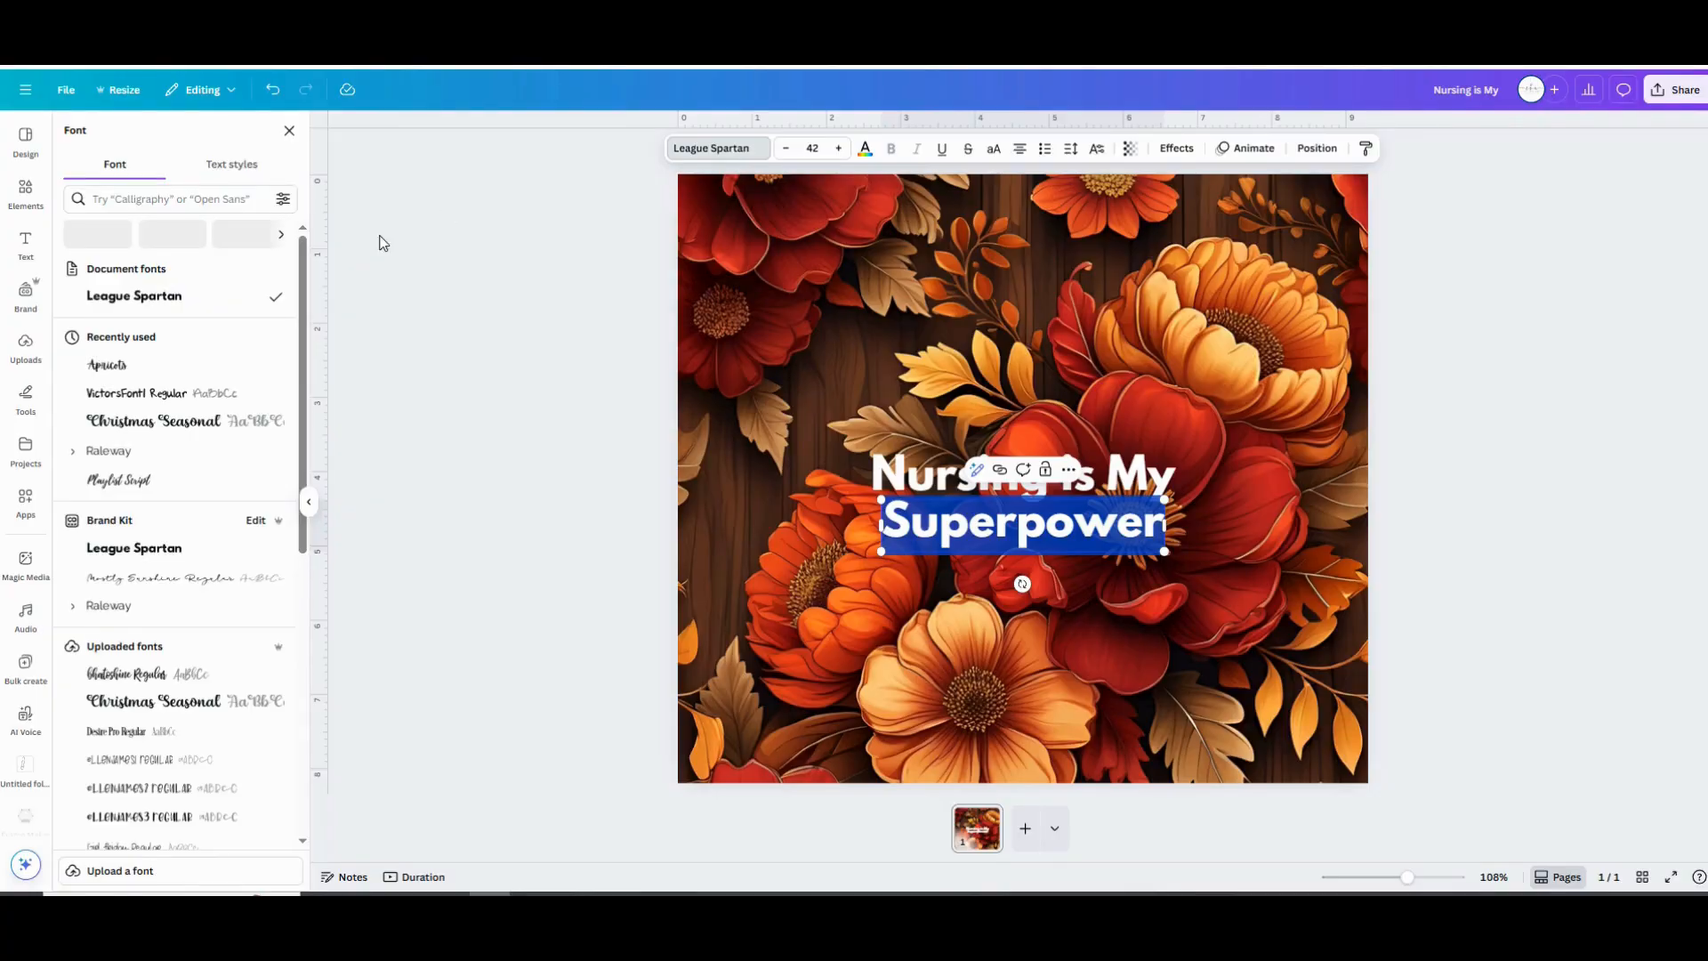
click(162, 369)
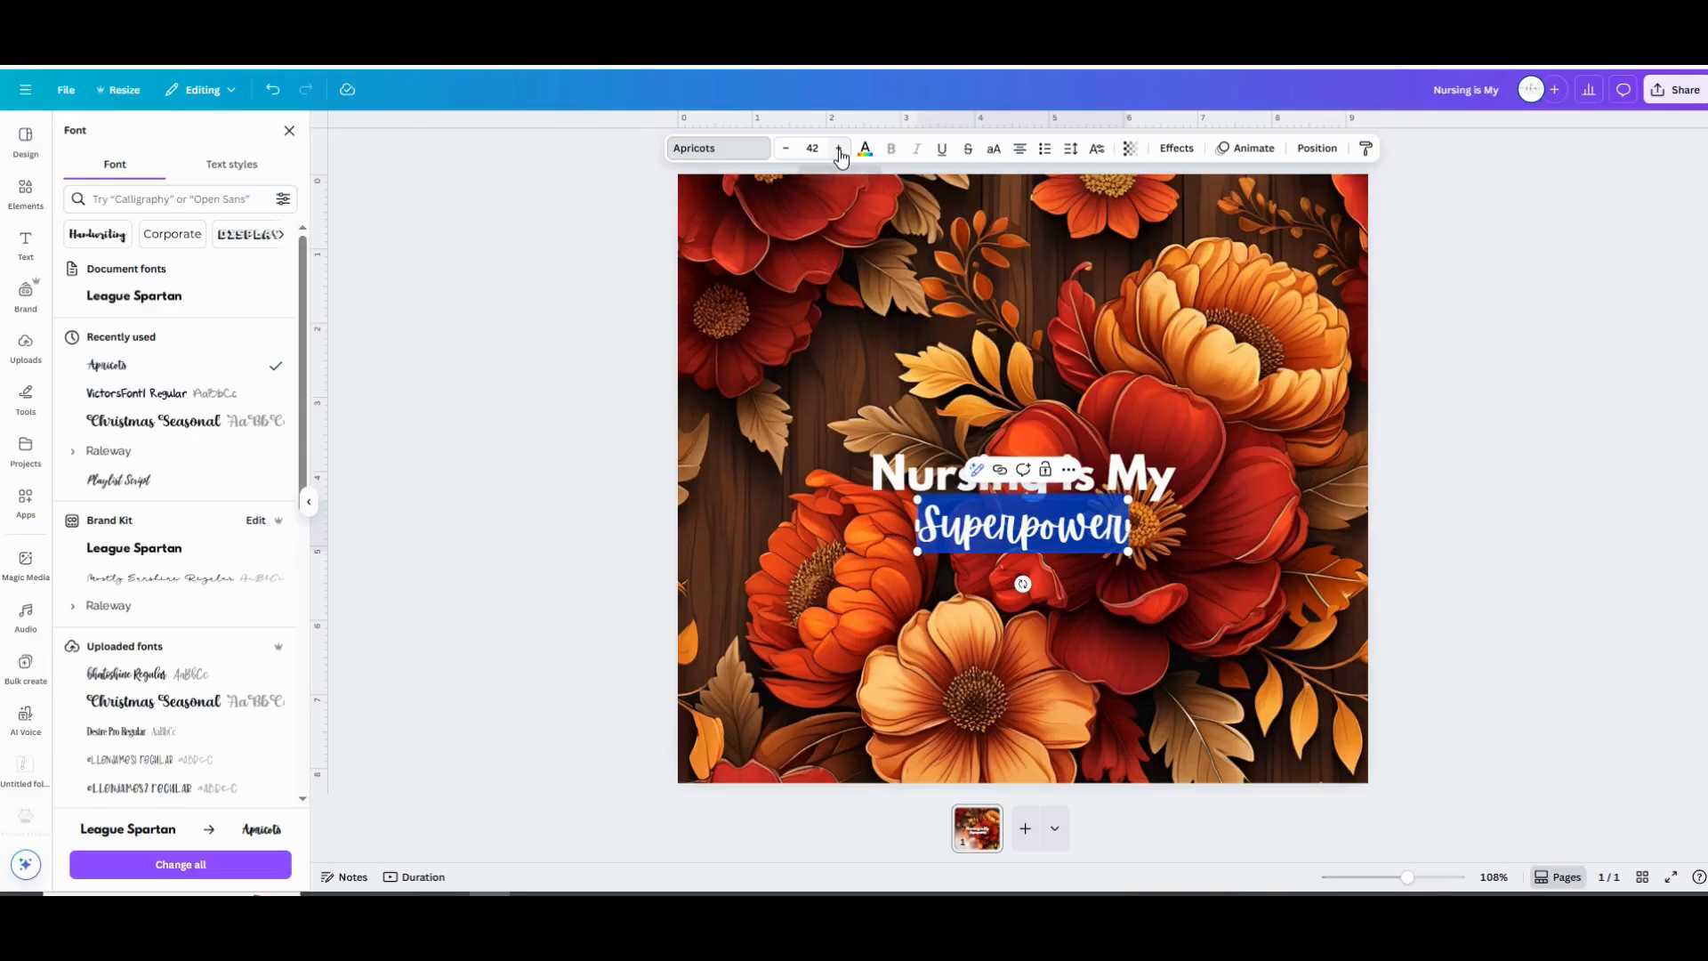
Increase the font size of the "Superpower" text to 67.
click(839, 148)
click(838, 148)
click(838, 149)
click(839, 148)
click(839, 149)
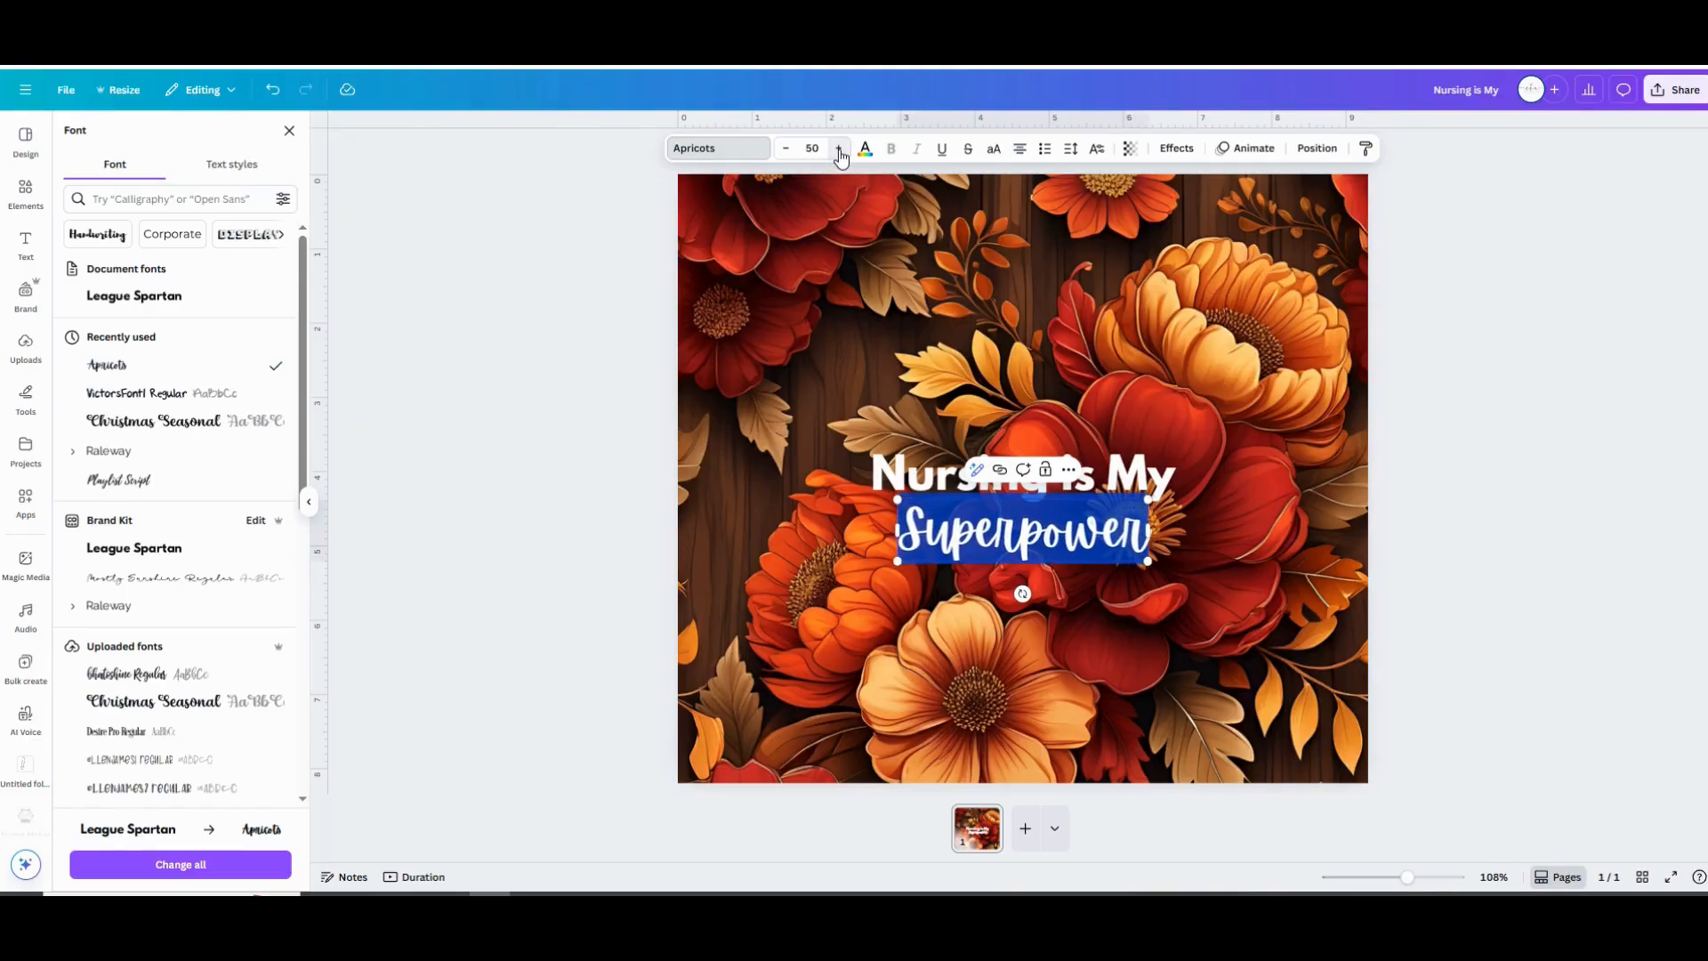
click(838, 149)
click(839, 148)
click(839, 151)
click(839, 151)
click(839, 151)
click(839, 151)
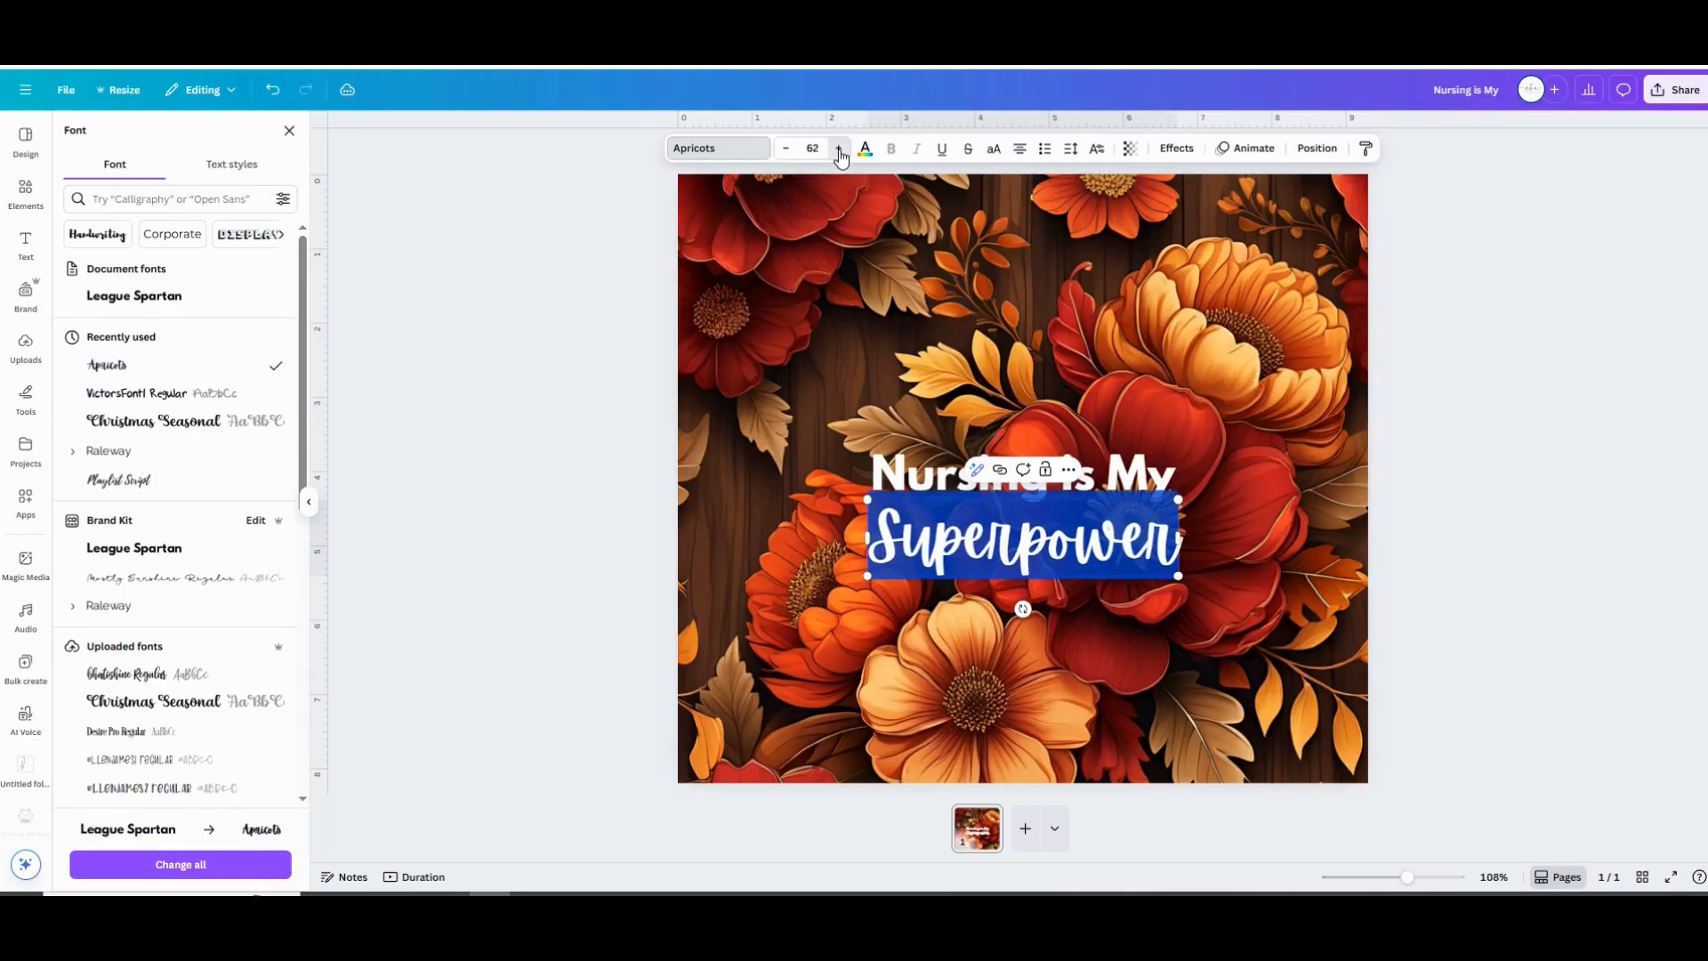
click(839, 149)
click(839, 150)
click(839, 149)
click(838, 149)
click(839, 150)
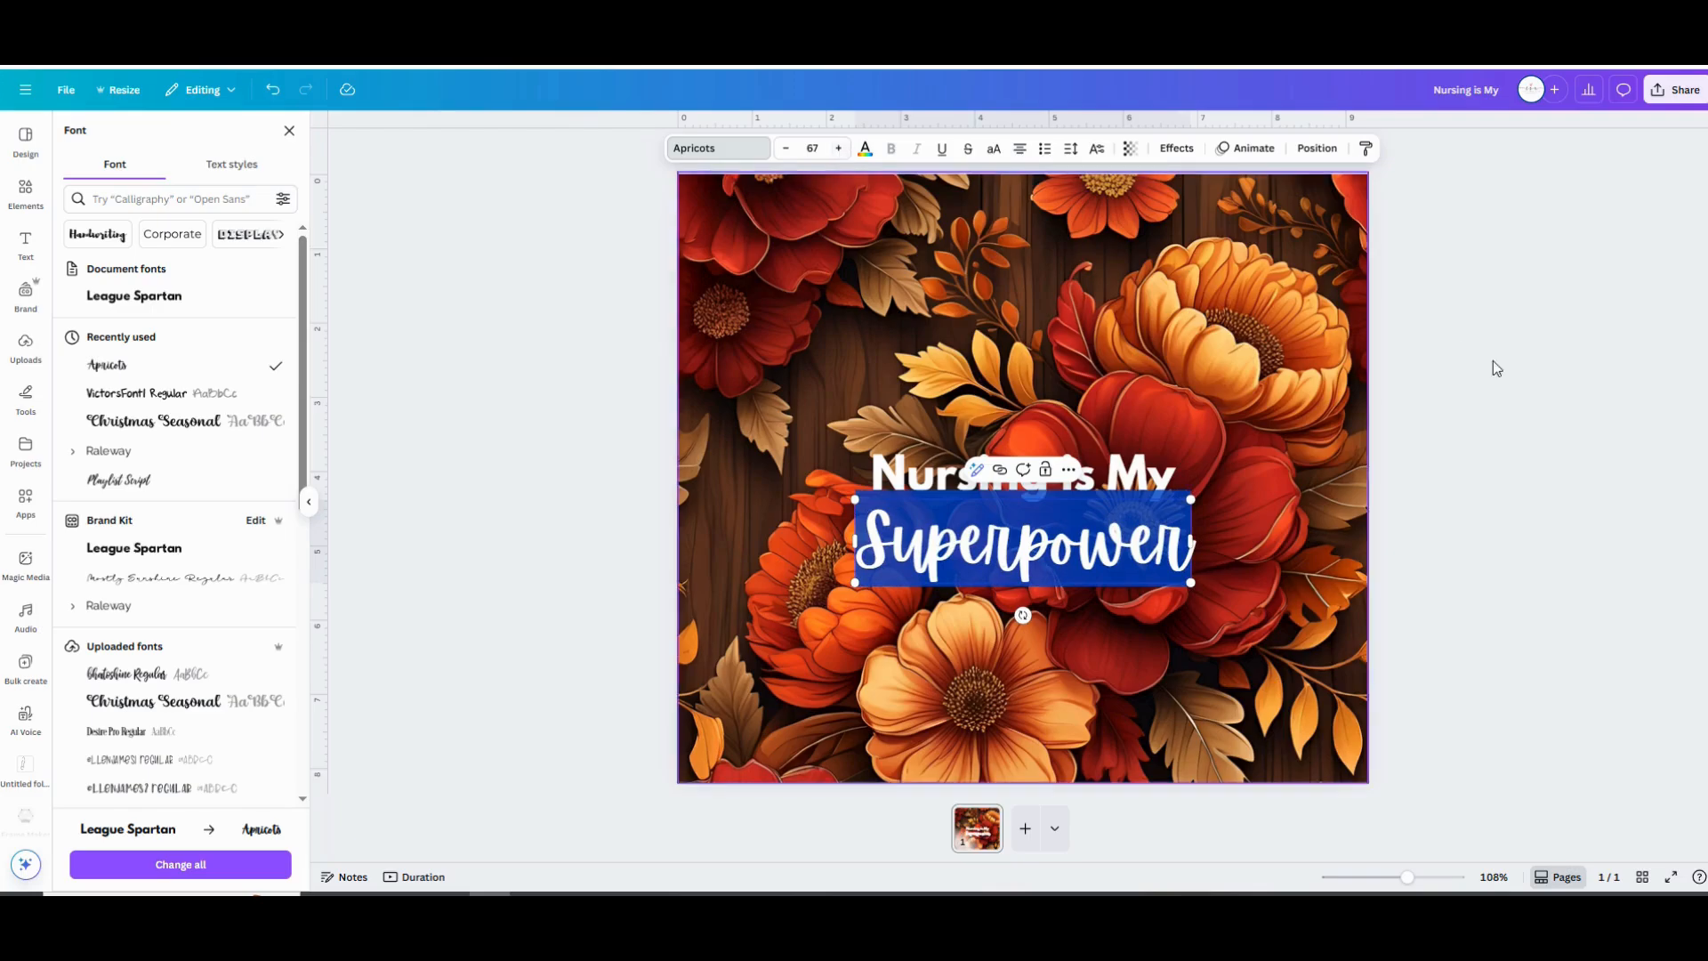
Move the "Superpower" text slightly up so it sits tight beneath "Nursing is My".
click(1669, 540)
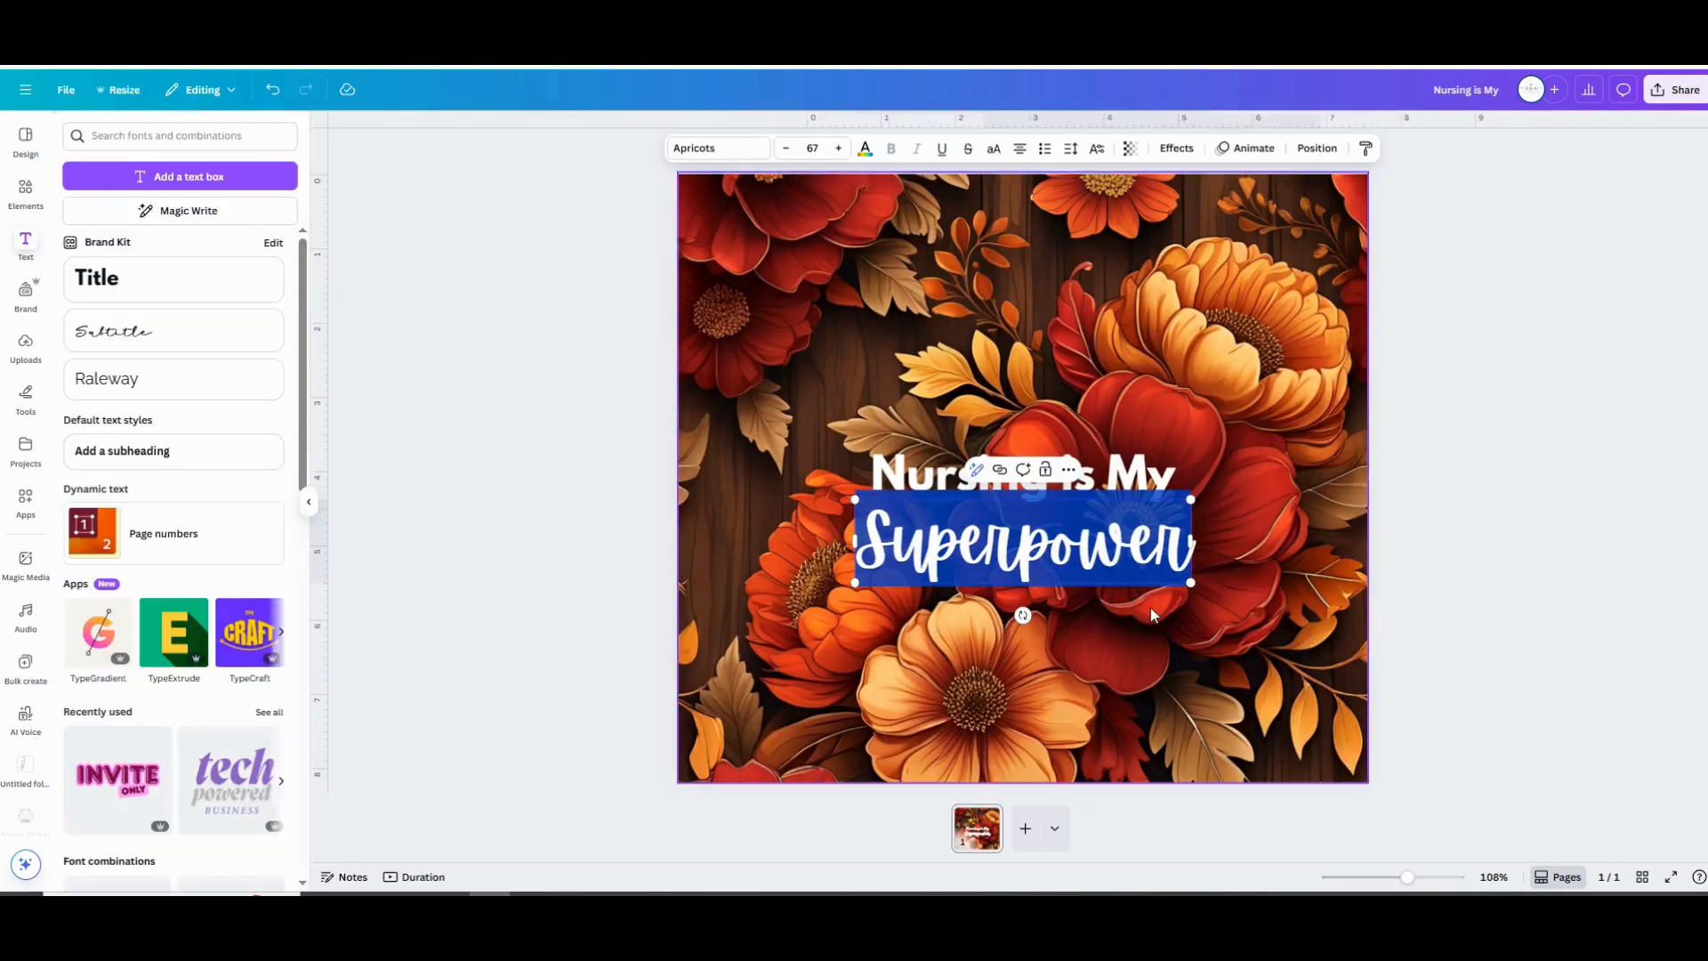
click(1495, 649)
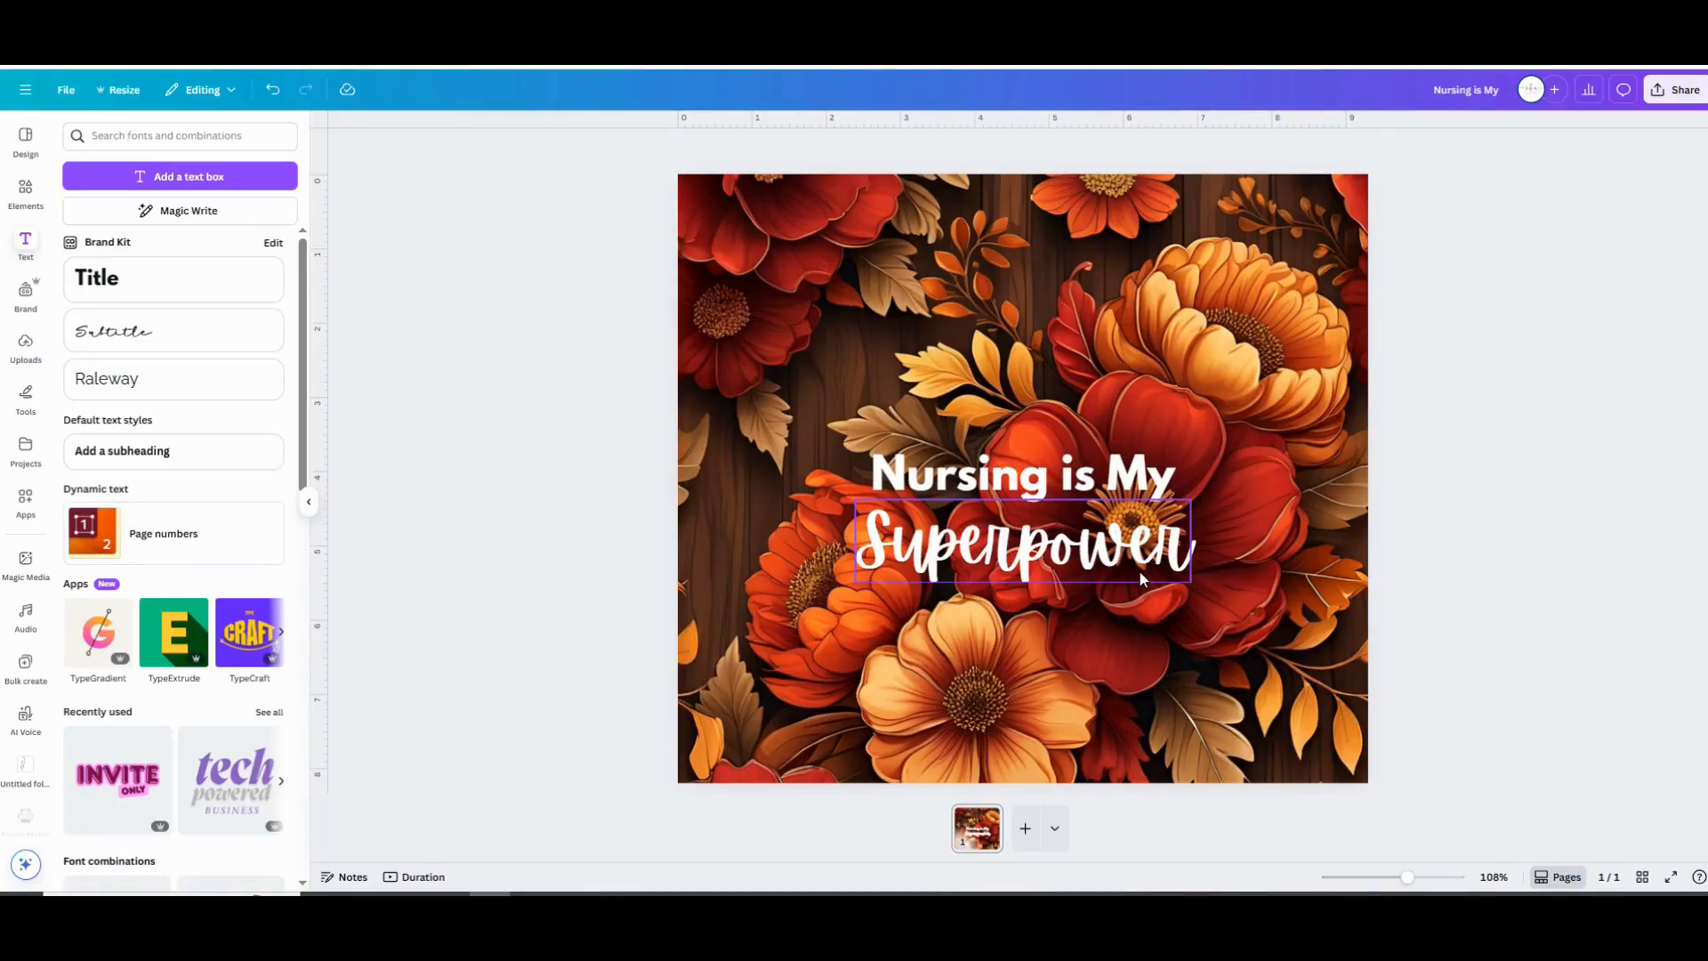
drag(1140, 575, 1139, 557)
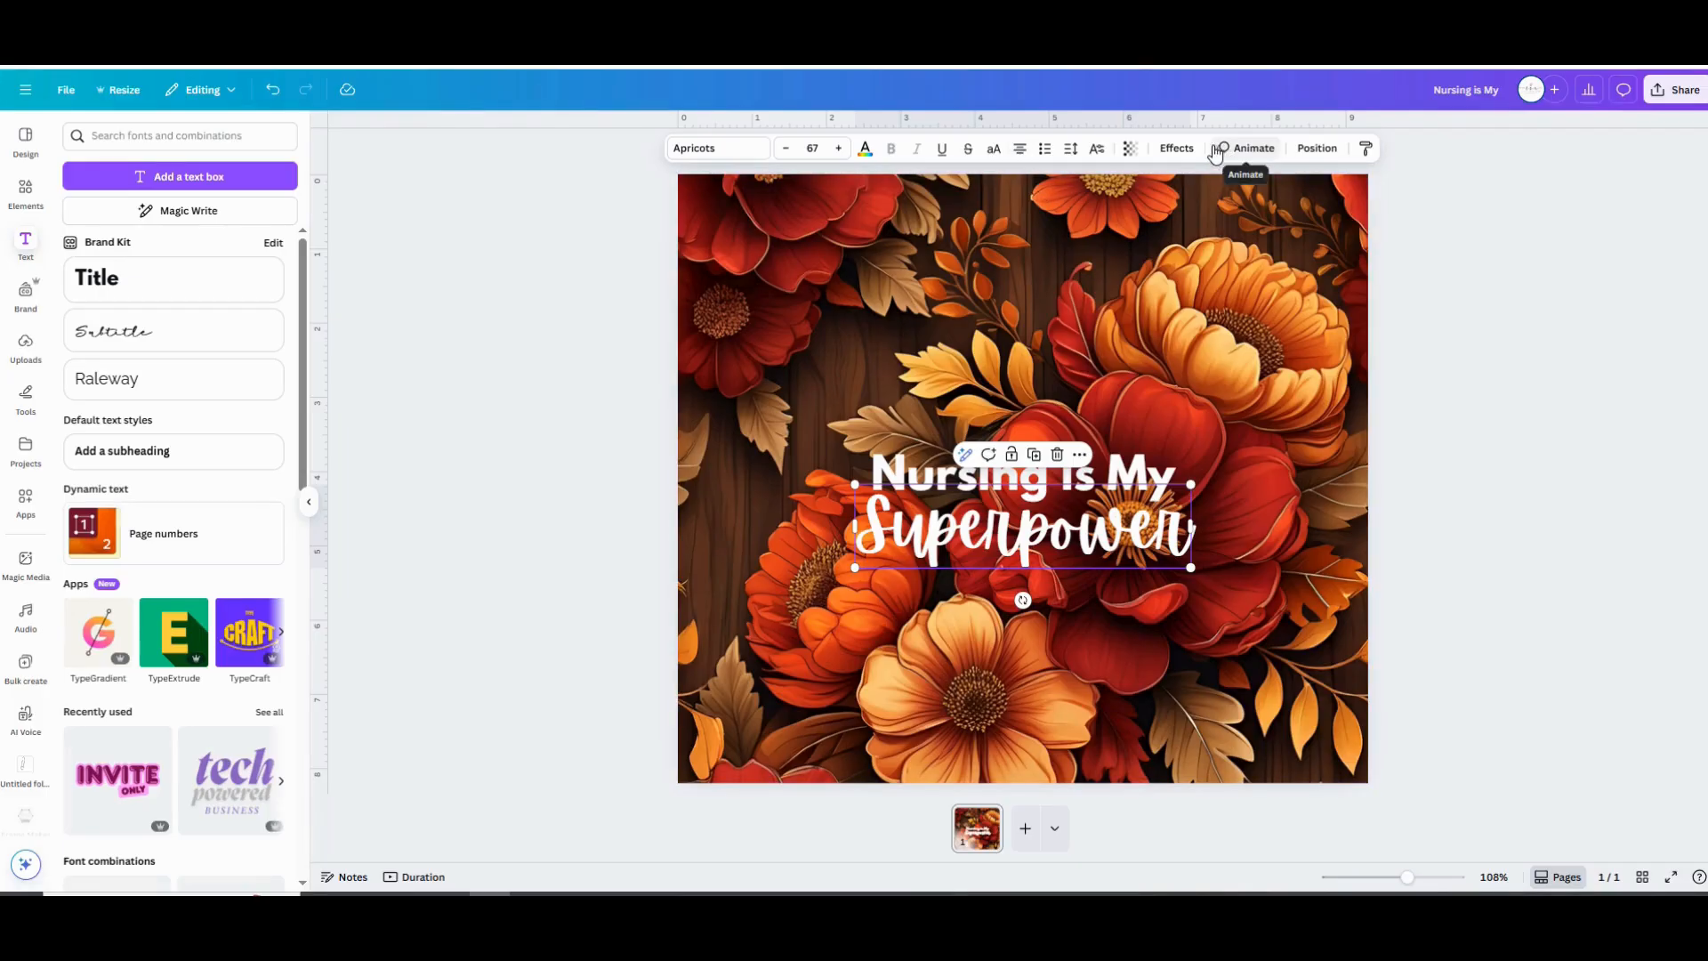
Apply the Splice effect to the "Nursing is My" text and colour it golden #FCC363, sampled from a leaf in the floral background.
click(1147, 469)
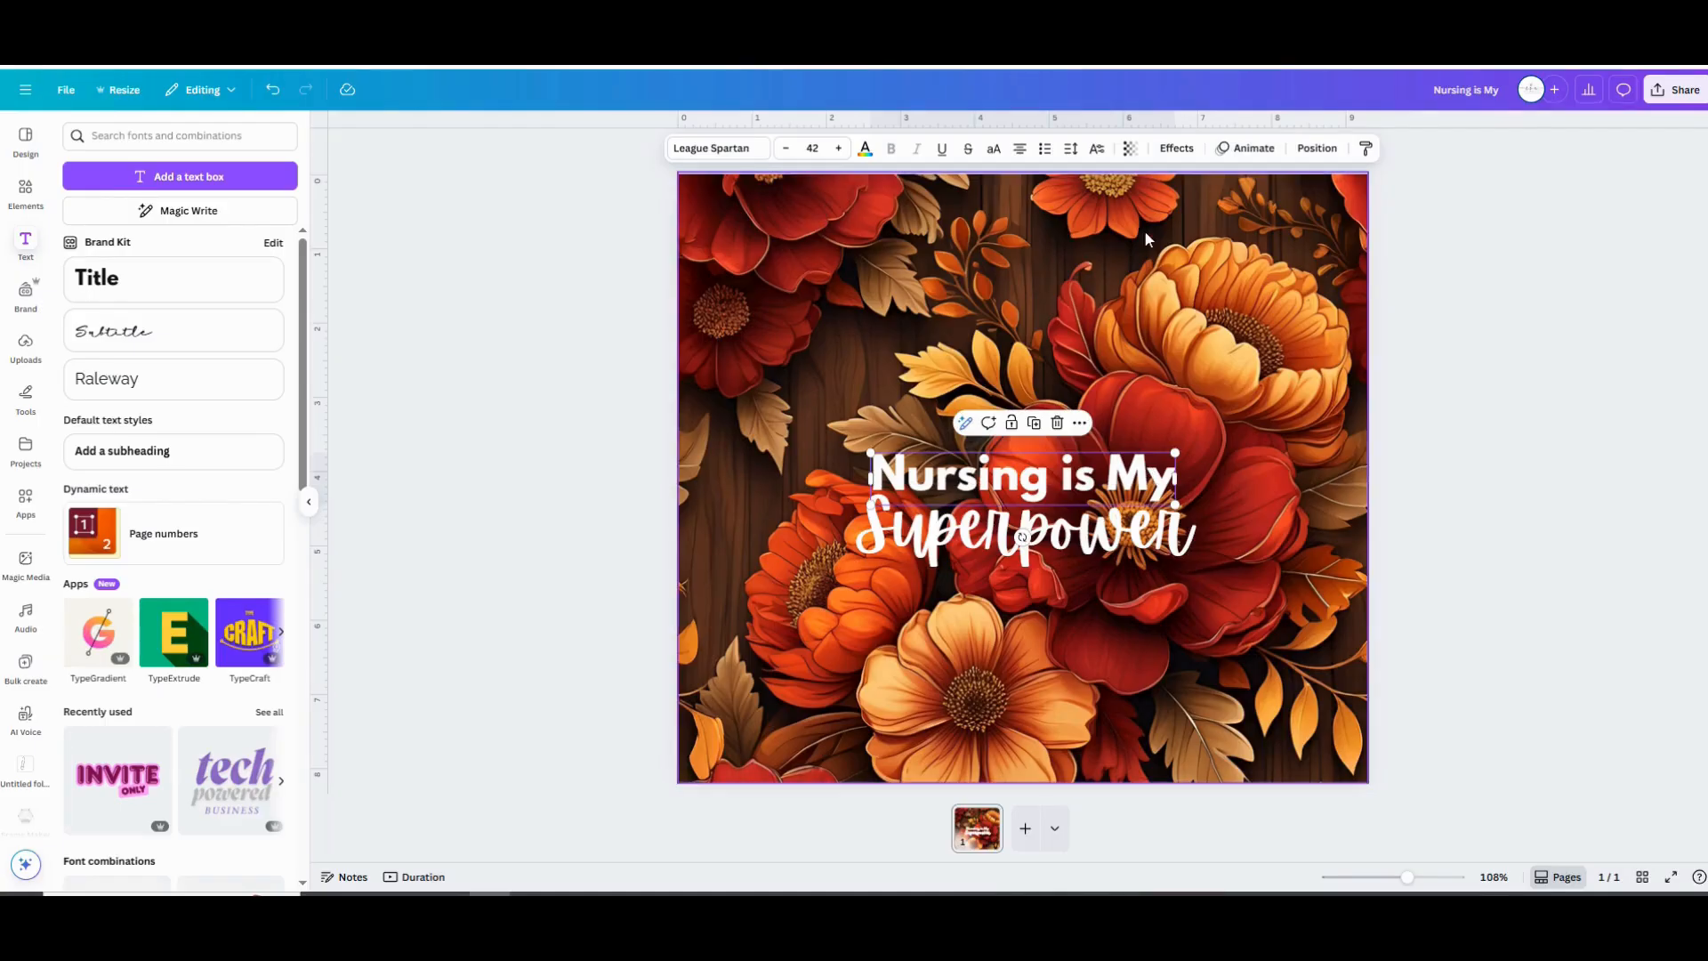
click(1169, 157)
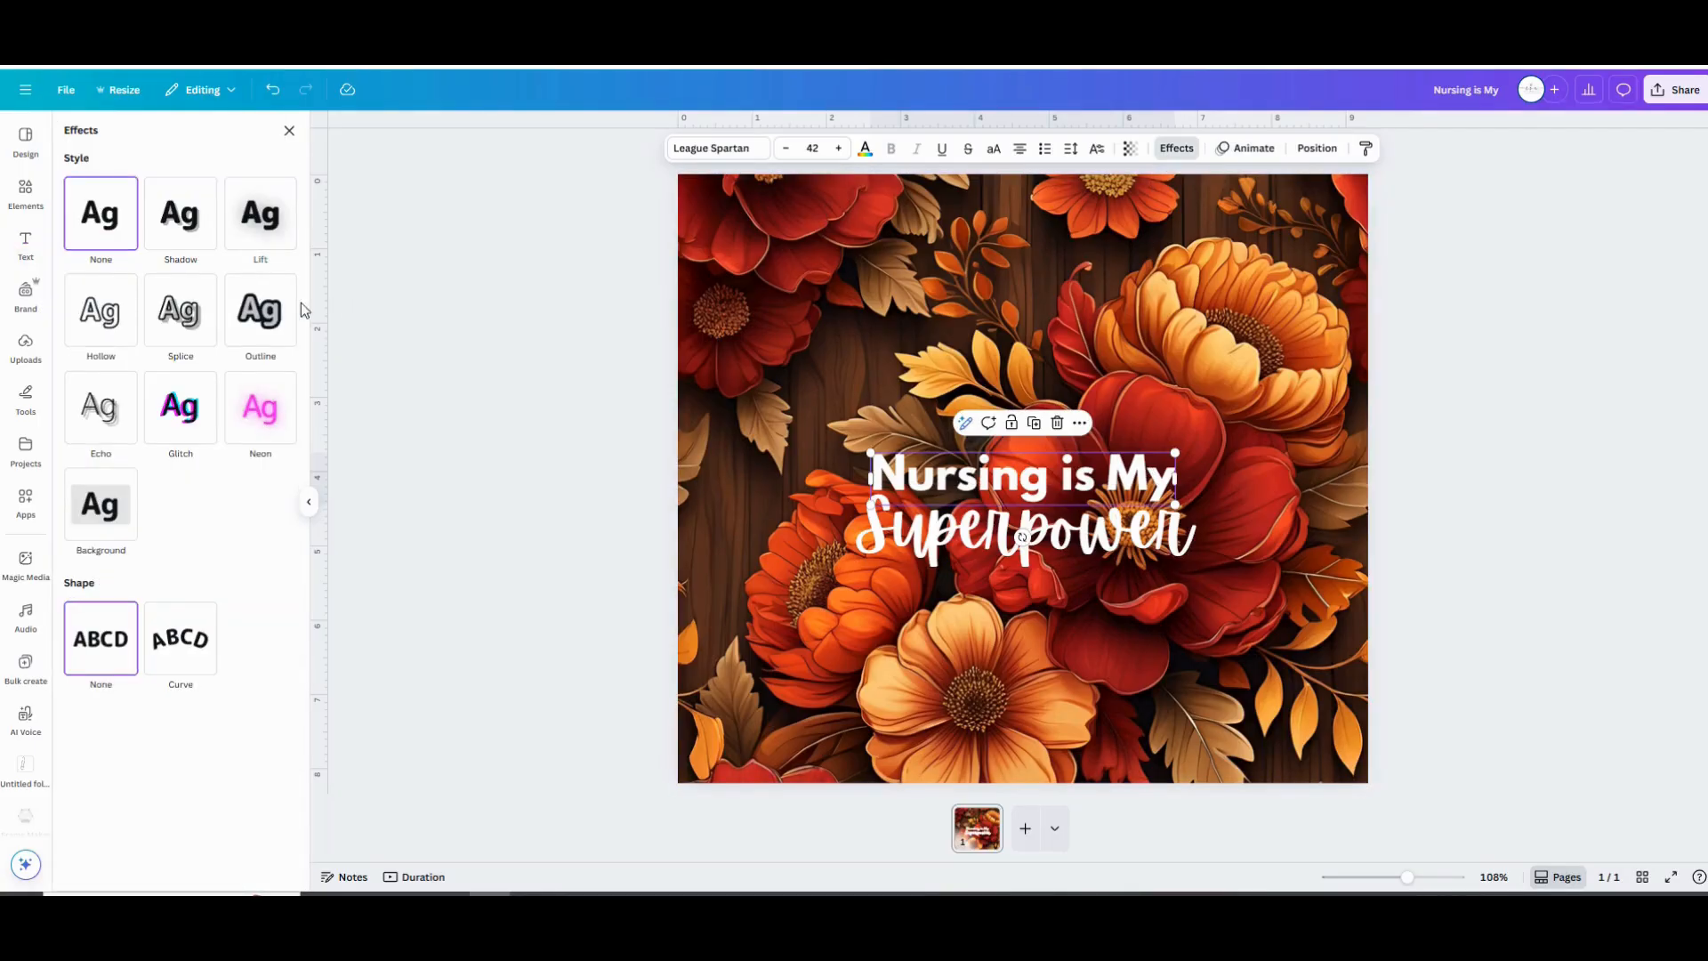
click(178, 313)
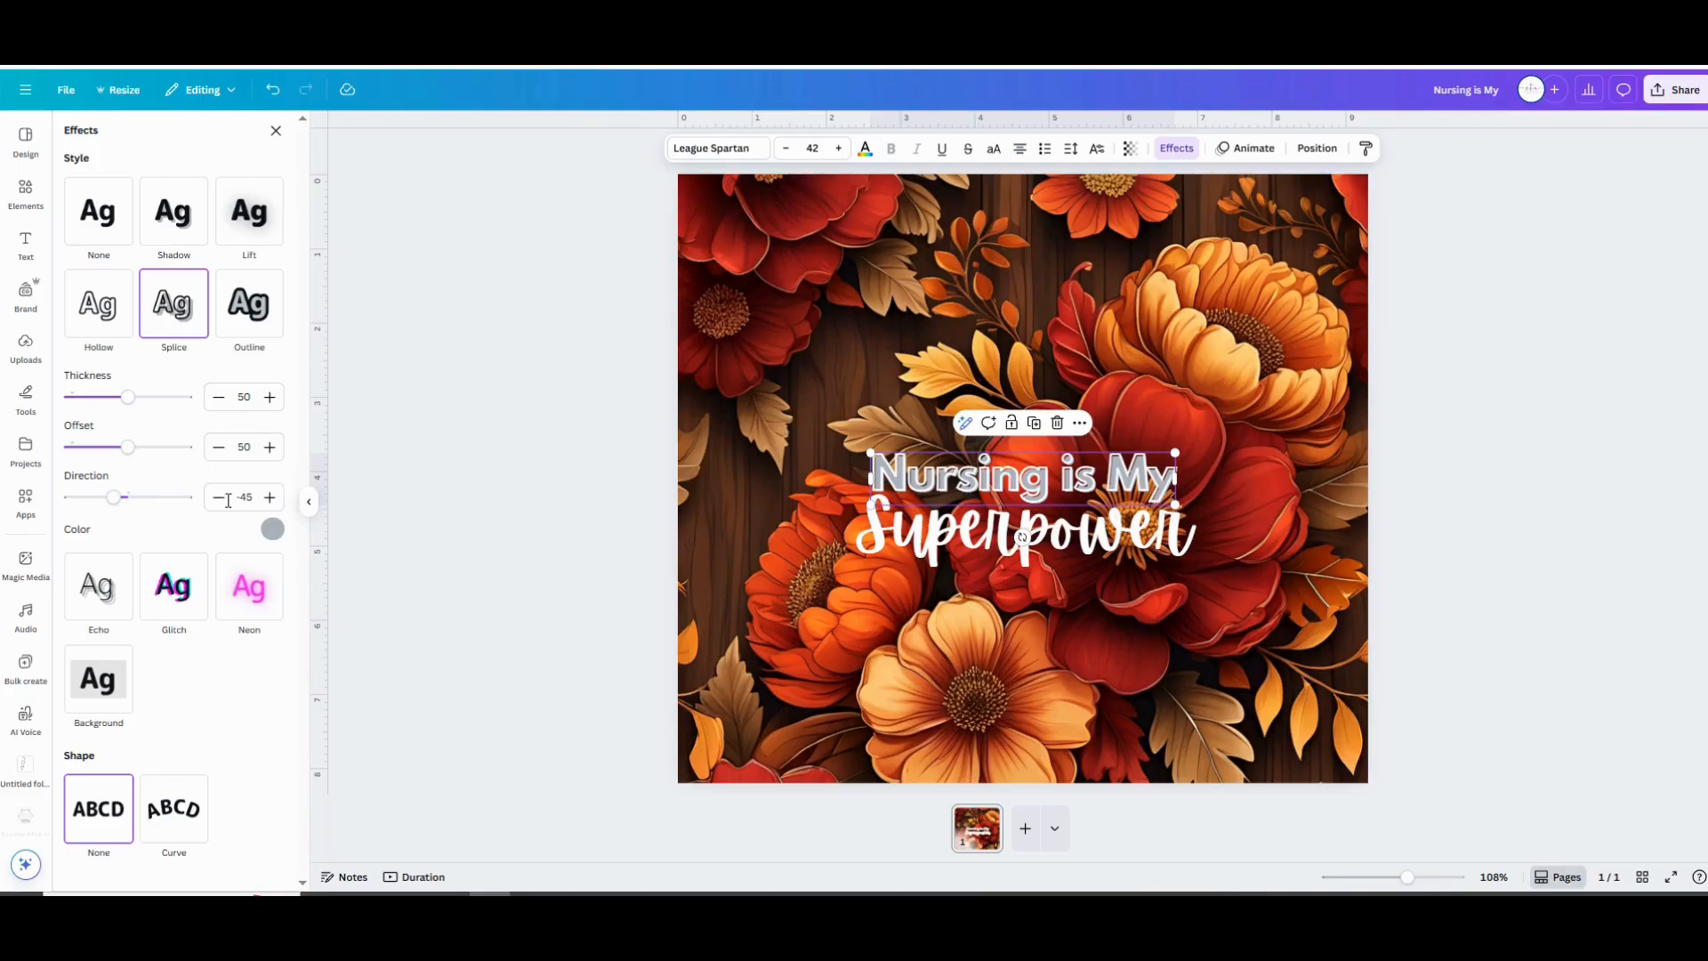
click(272, 532)
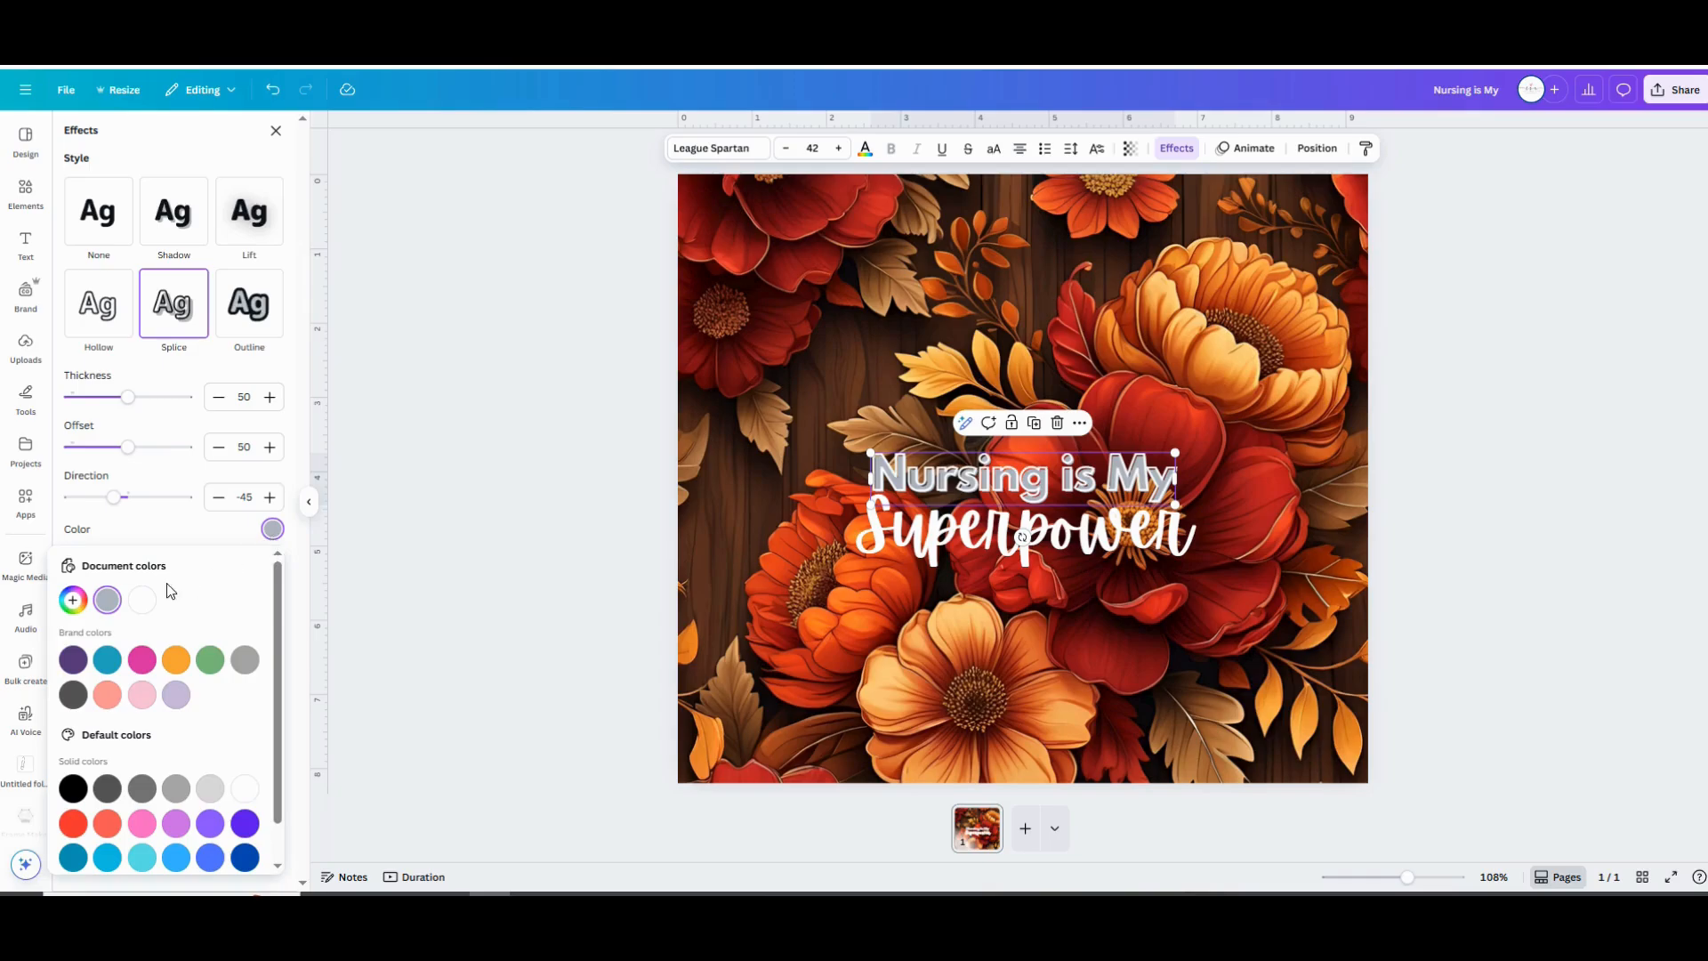
click(73, 603)
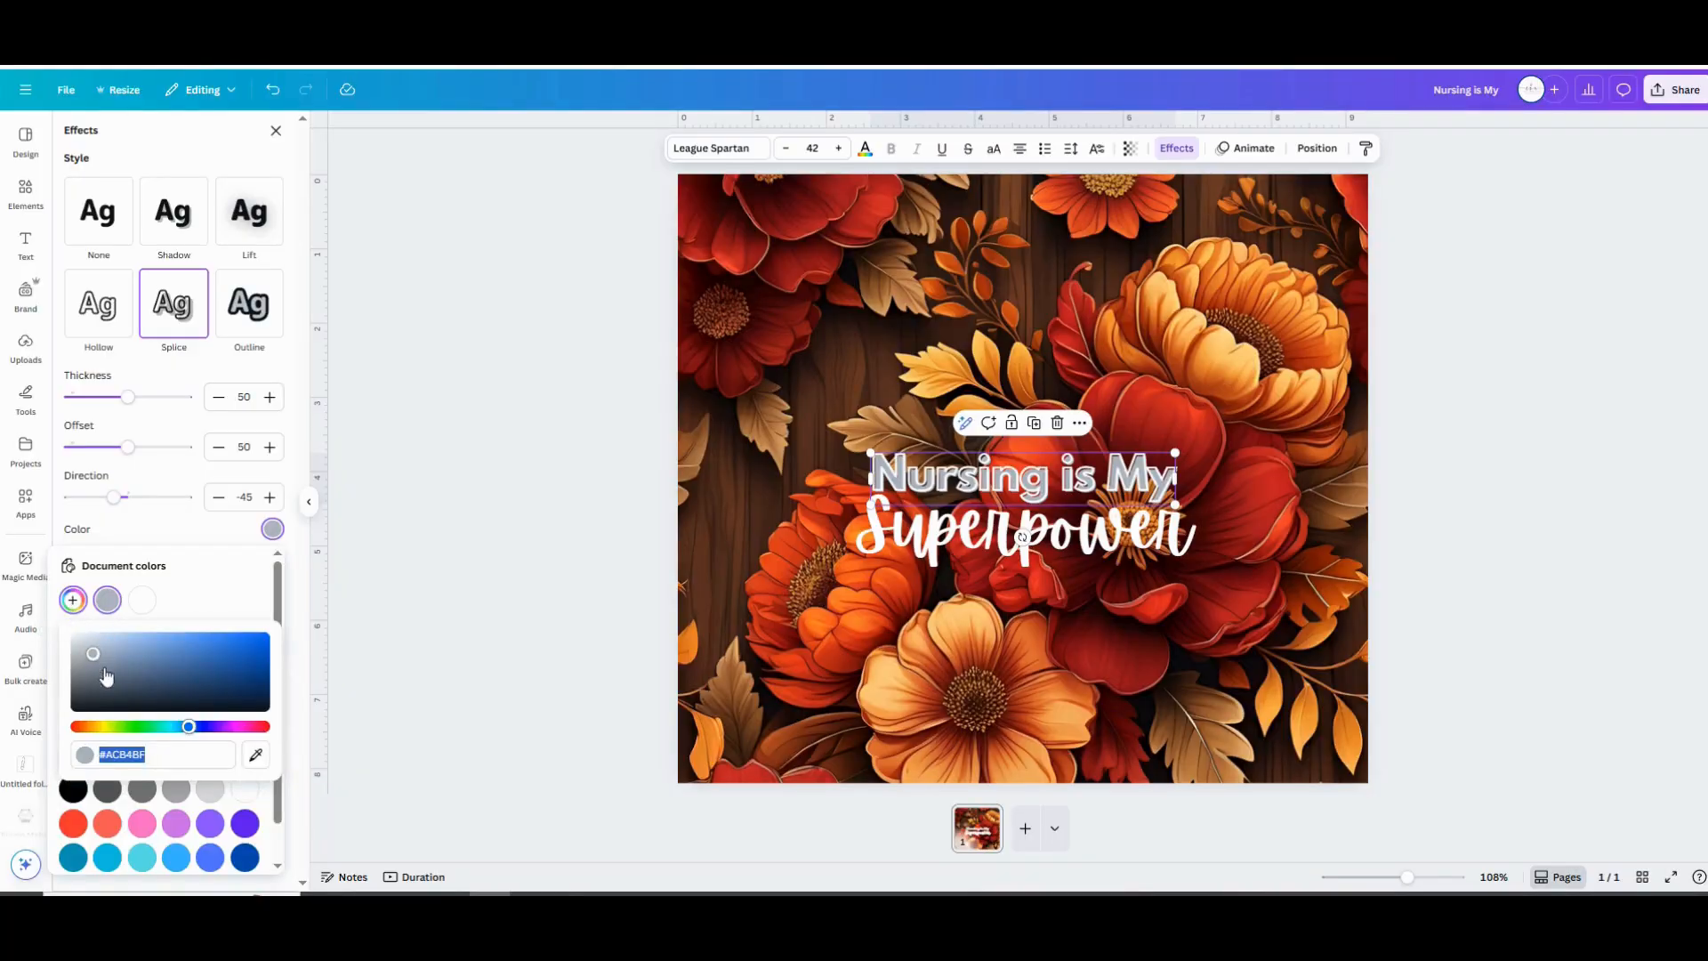
click(257, 755)
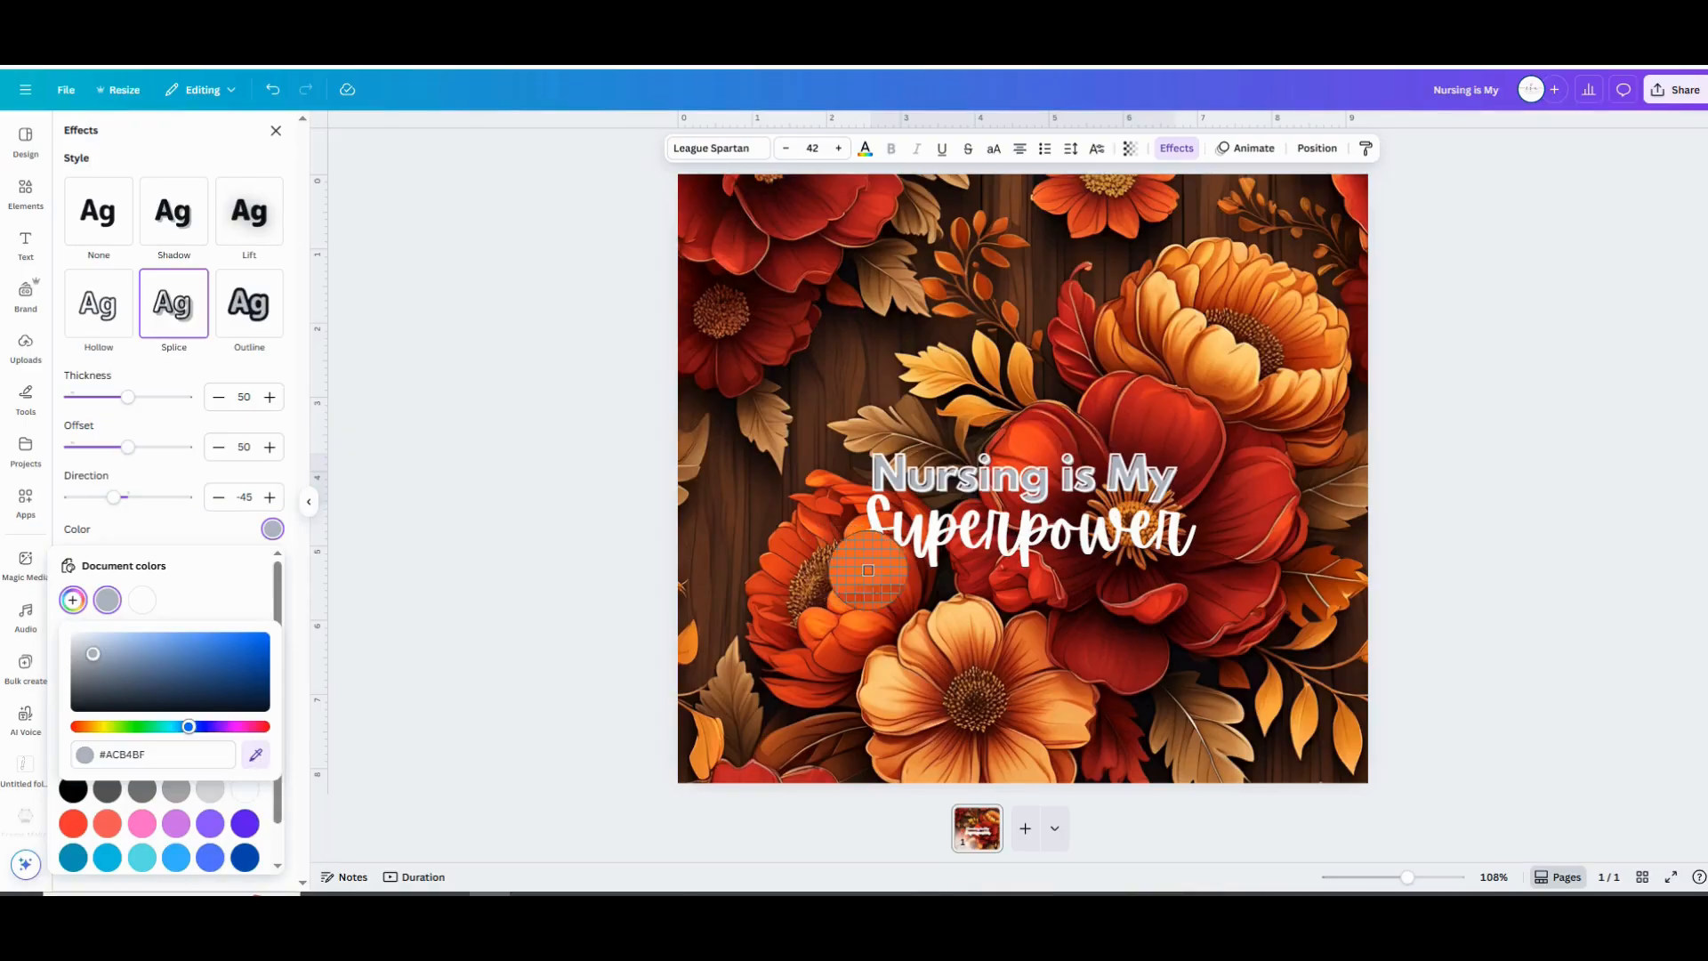
click(910, 373)
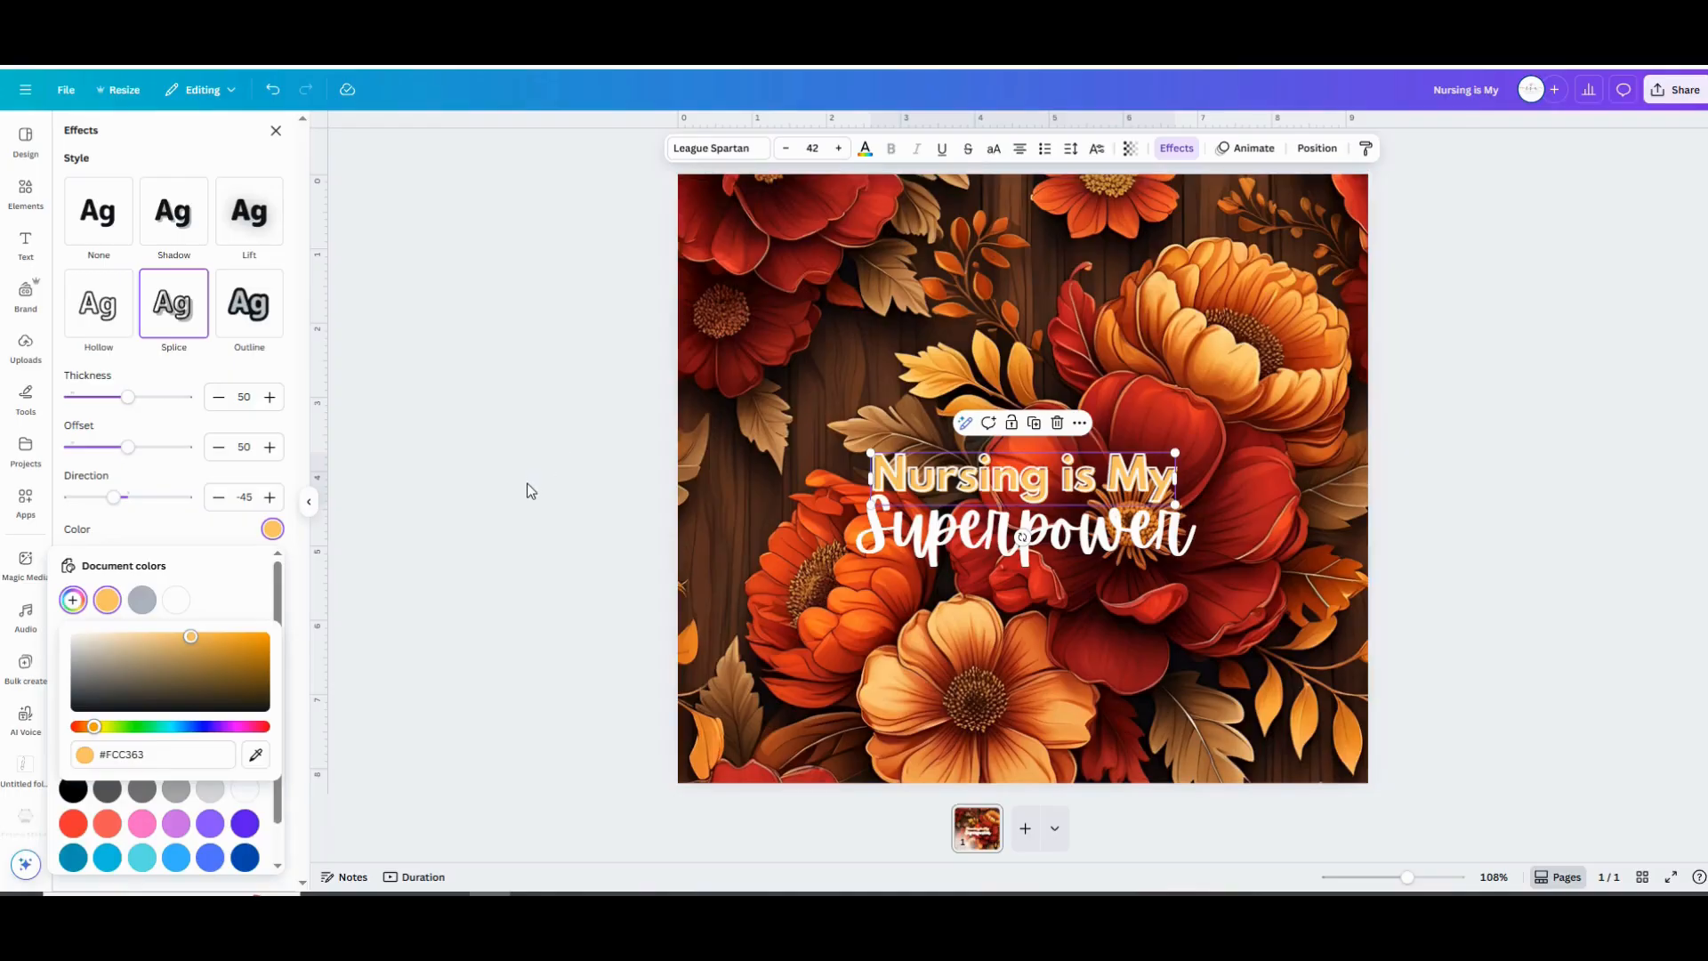
Try several photo colours as the text colour of "Nursing is My" and settle on the brown one.
click(864, 149)
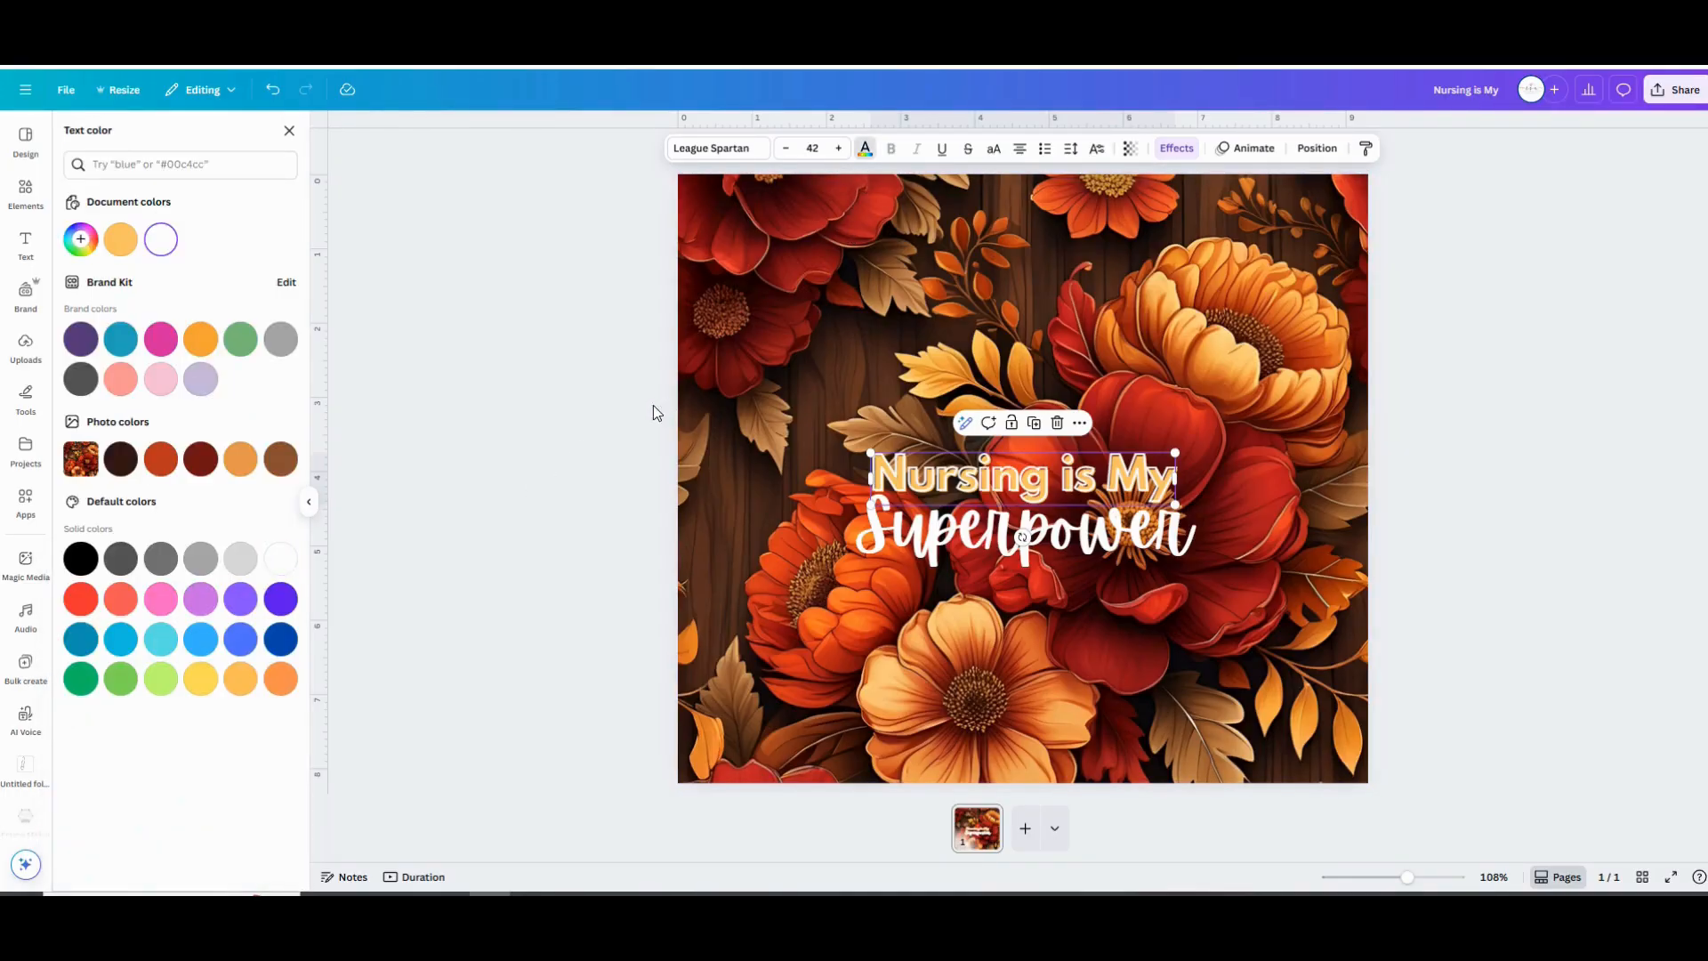
click(209, 470)
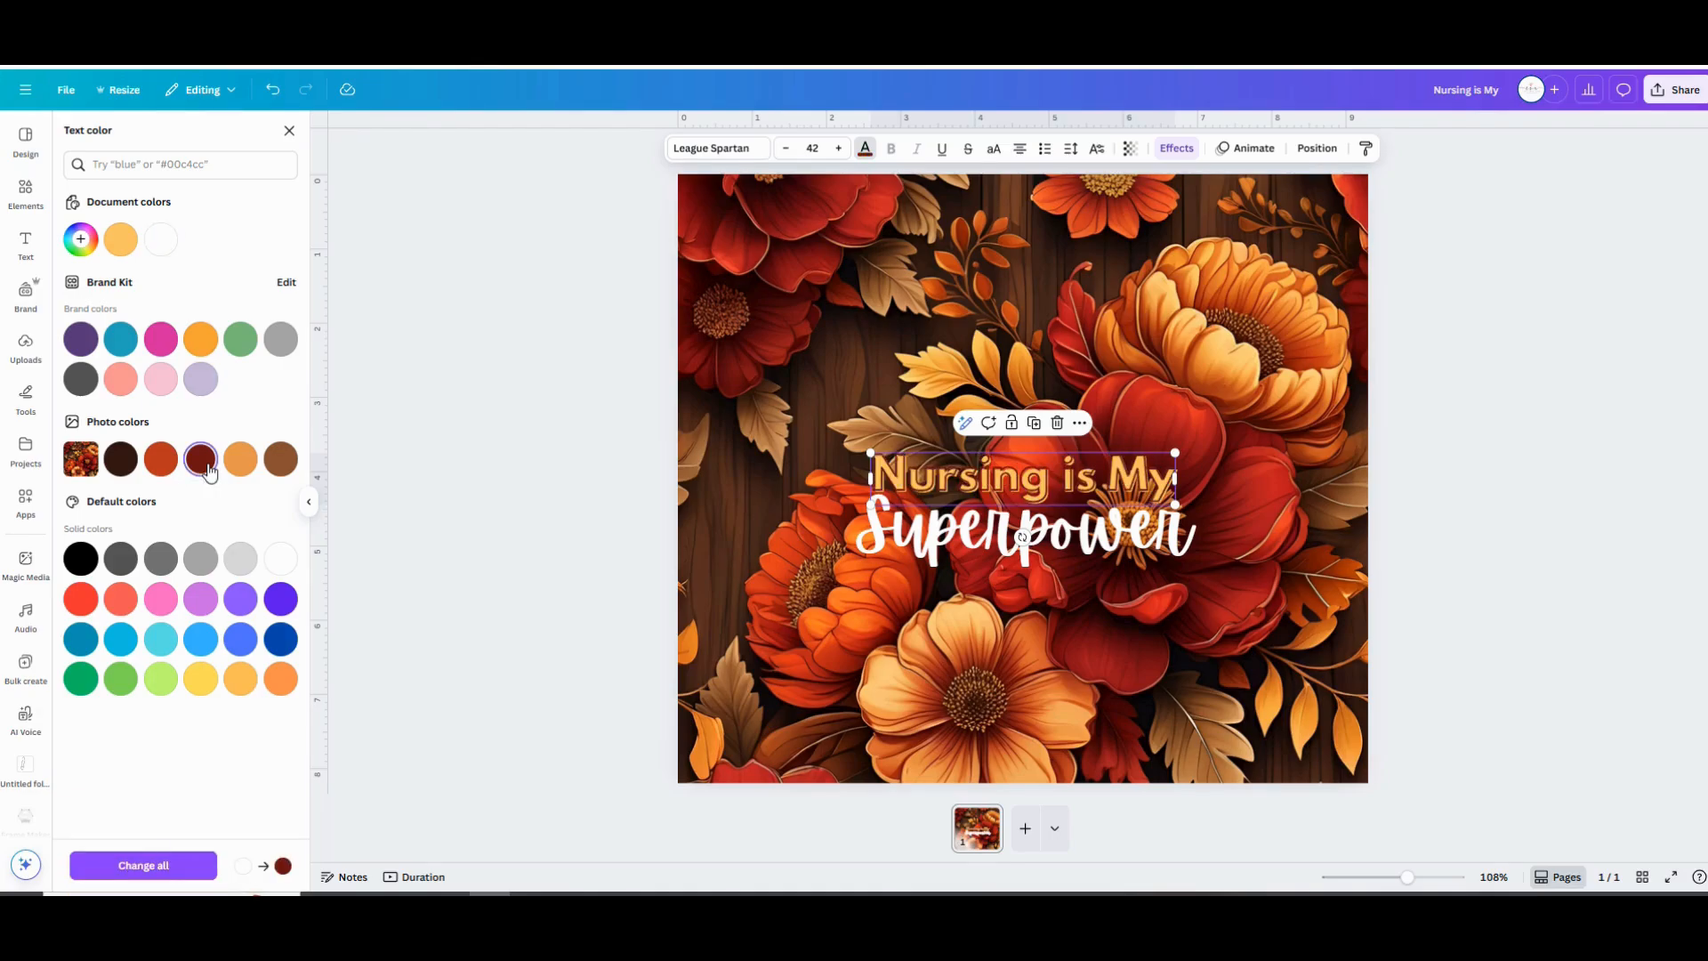
click(240, 460)
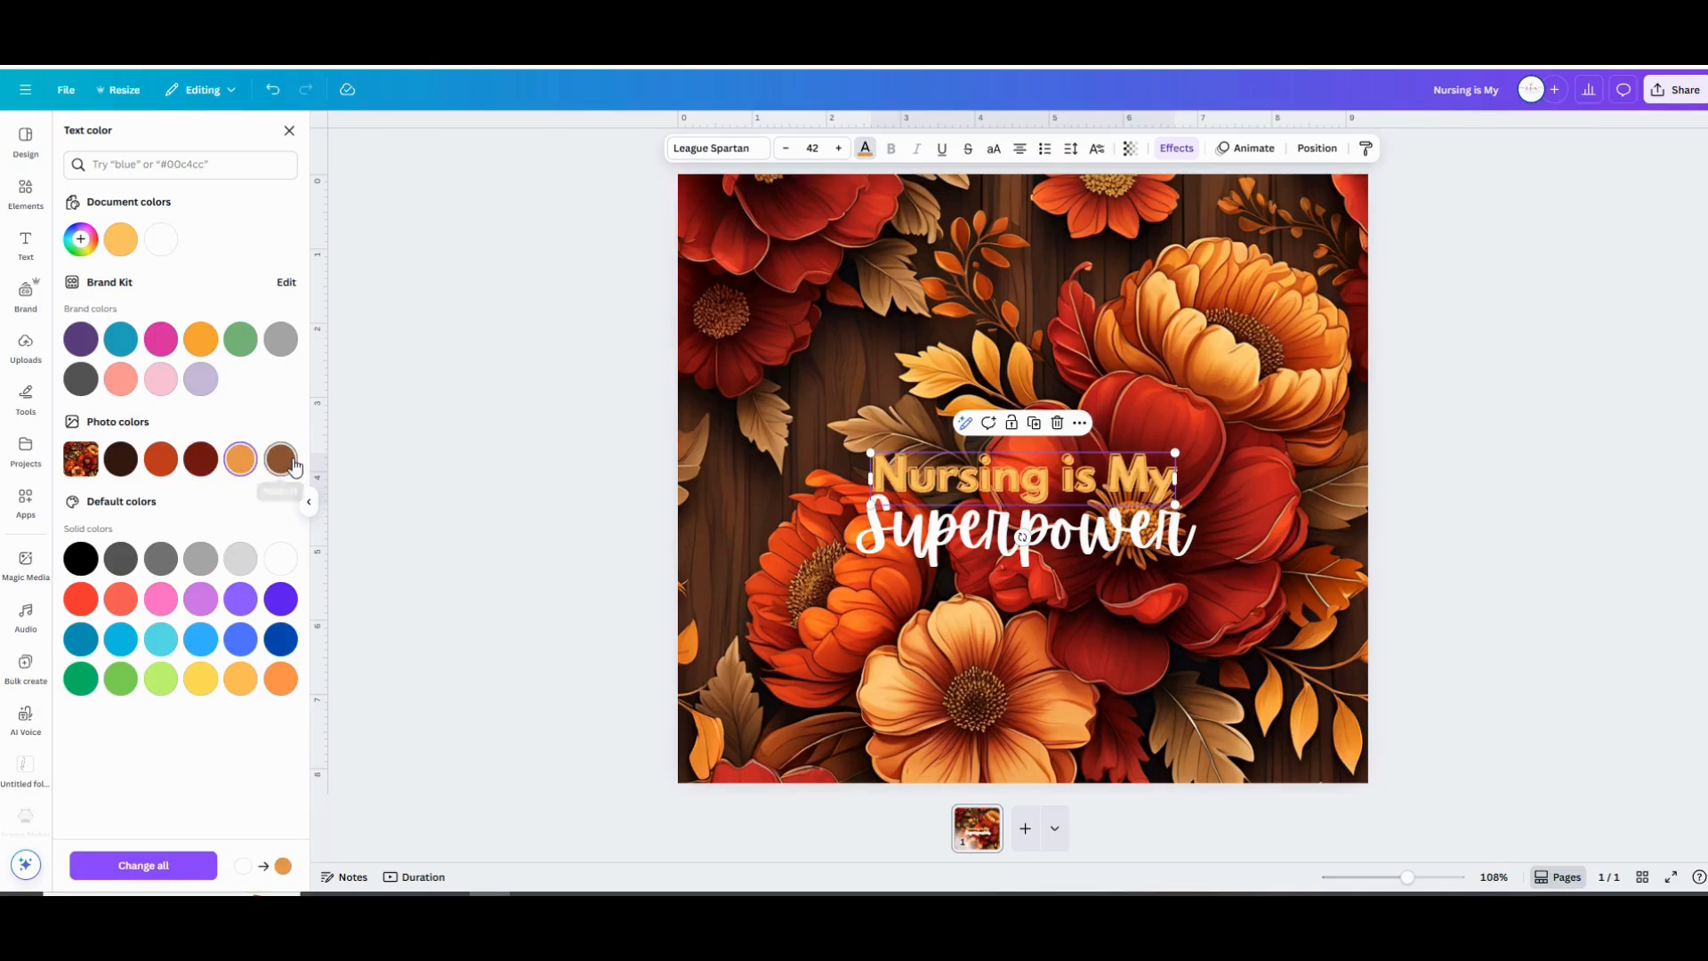
click(294, 467)
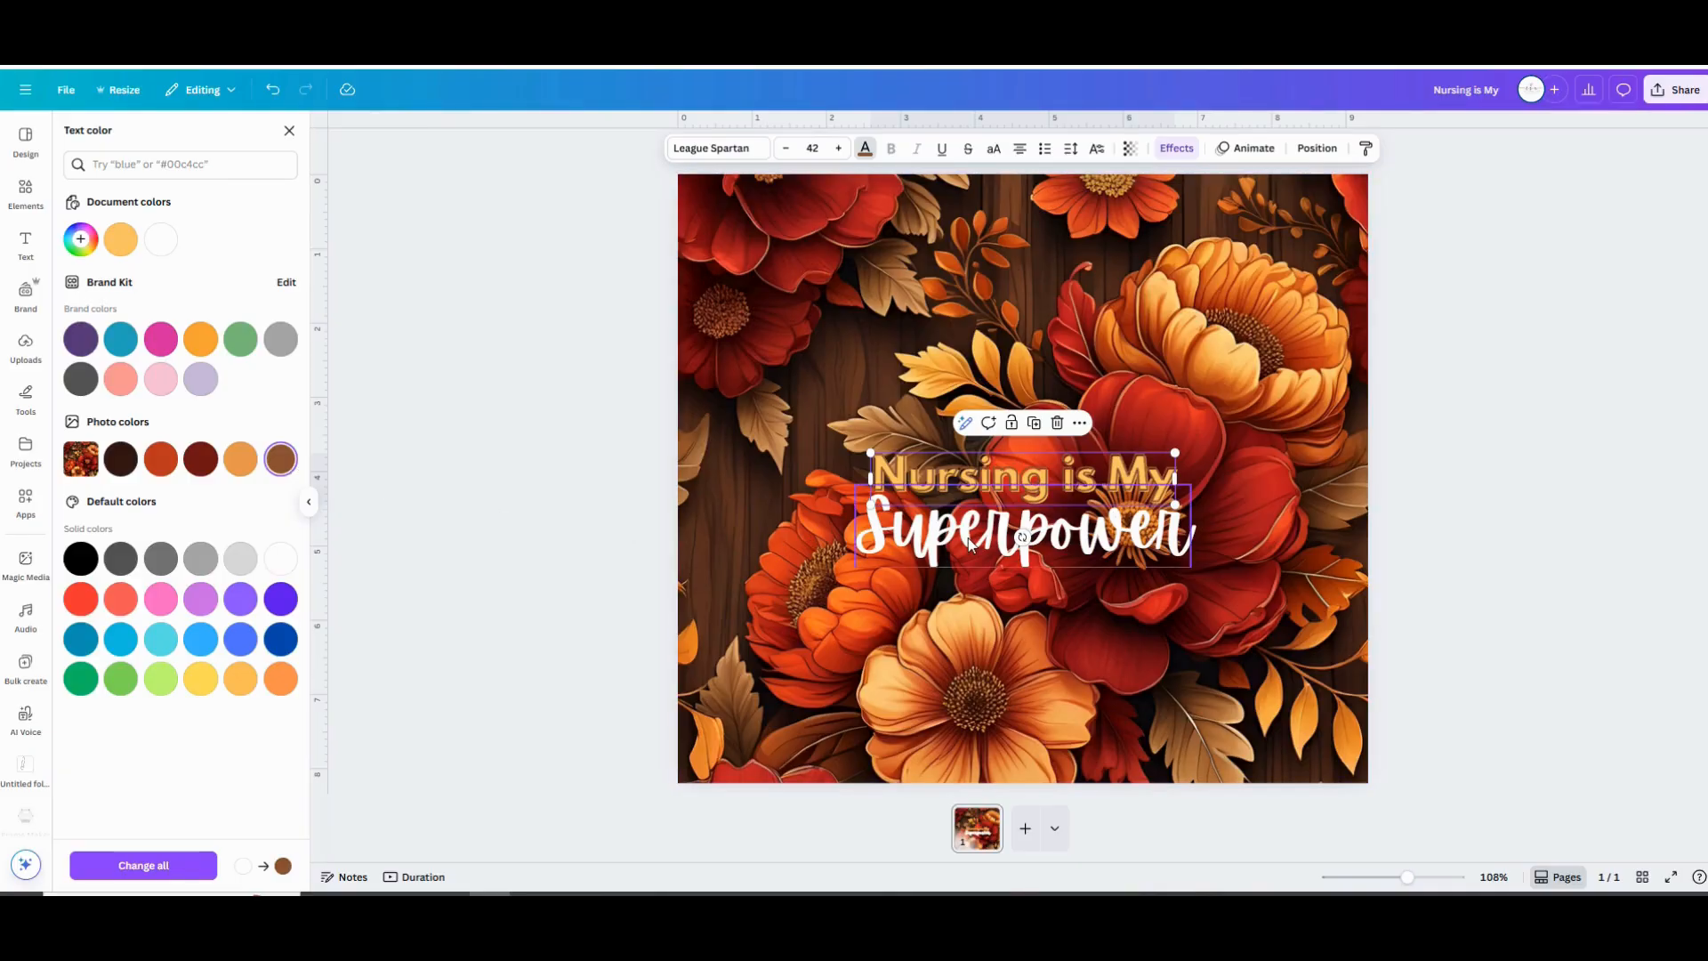
click(284, 559)
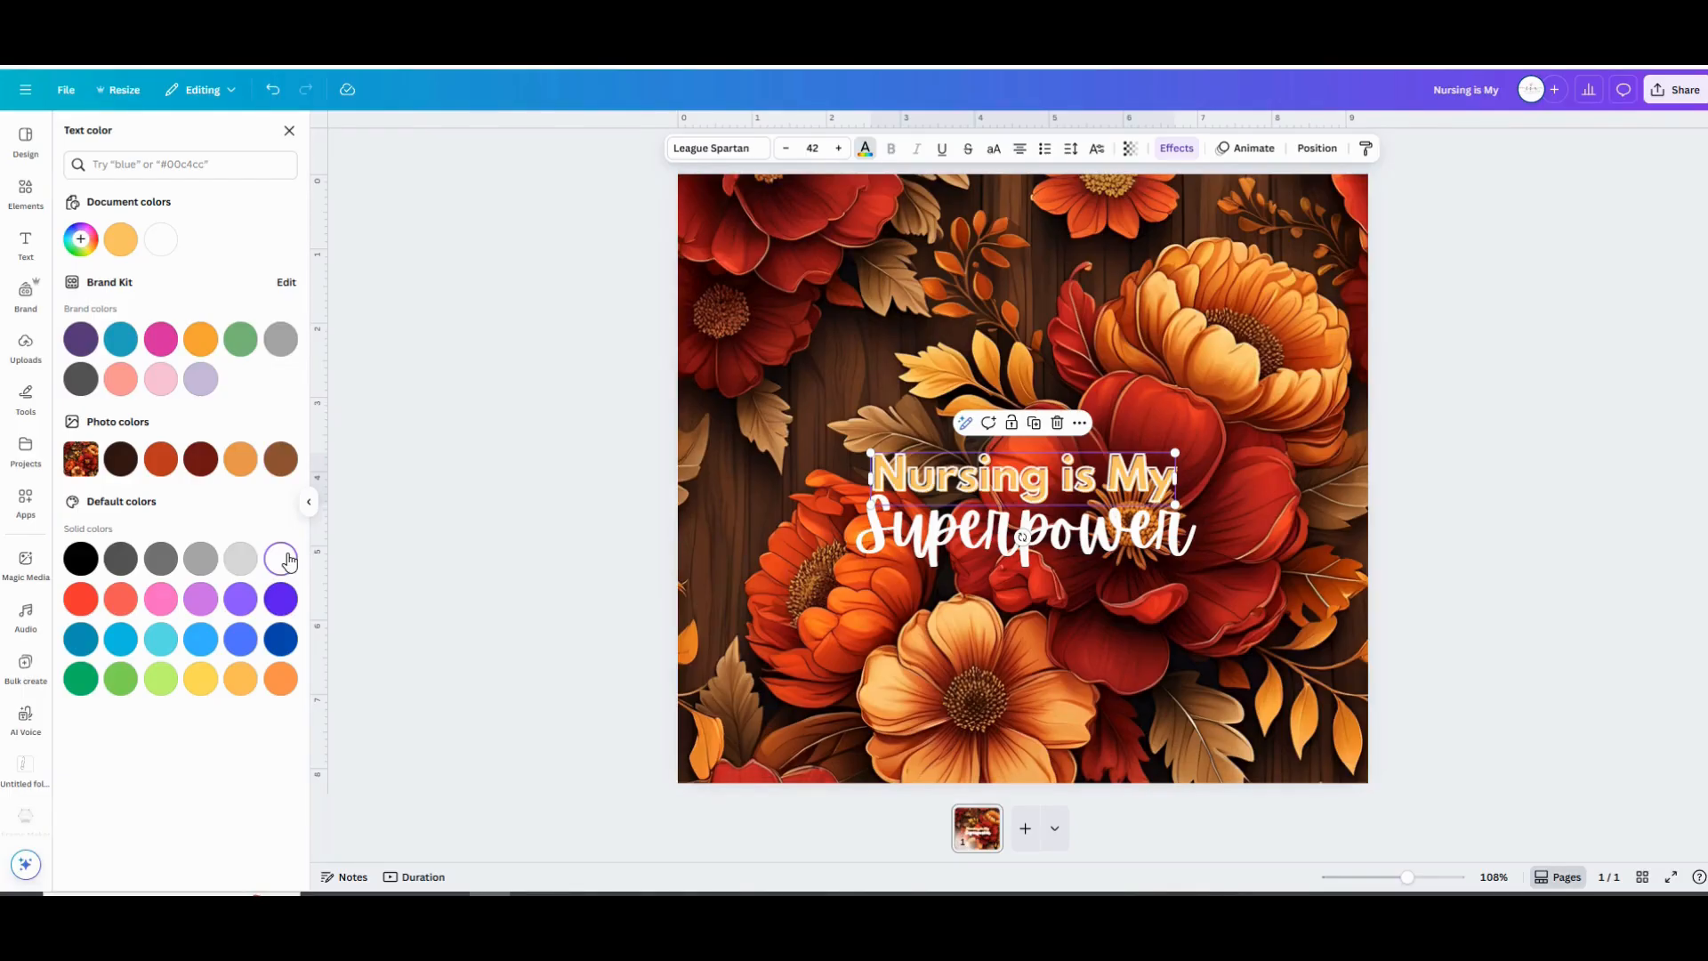
click(280, 458)
click(132, 461)
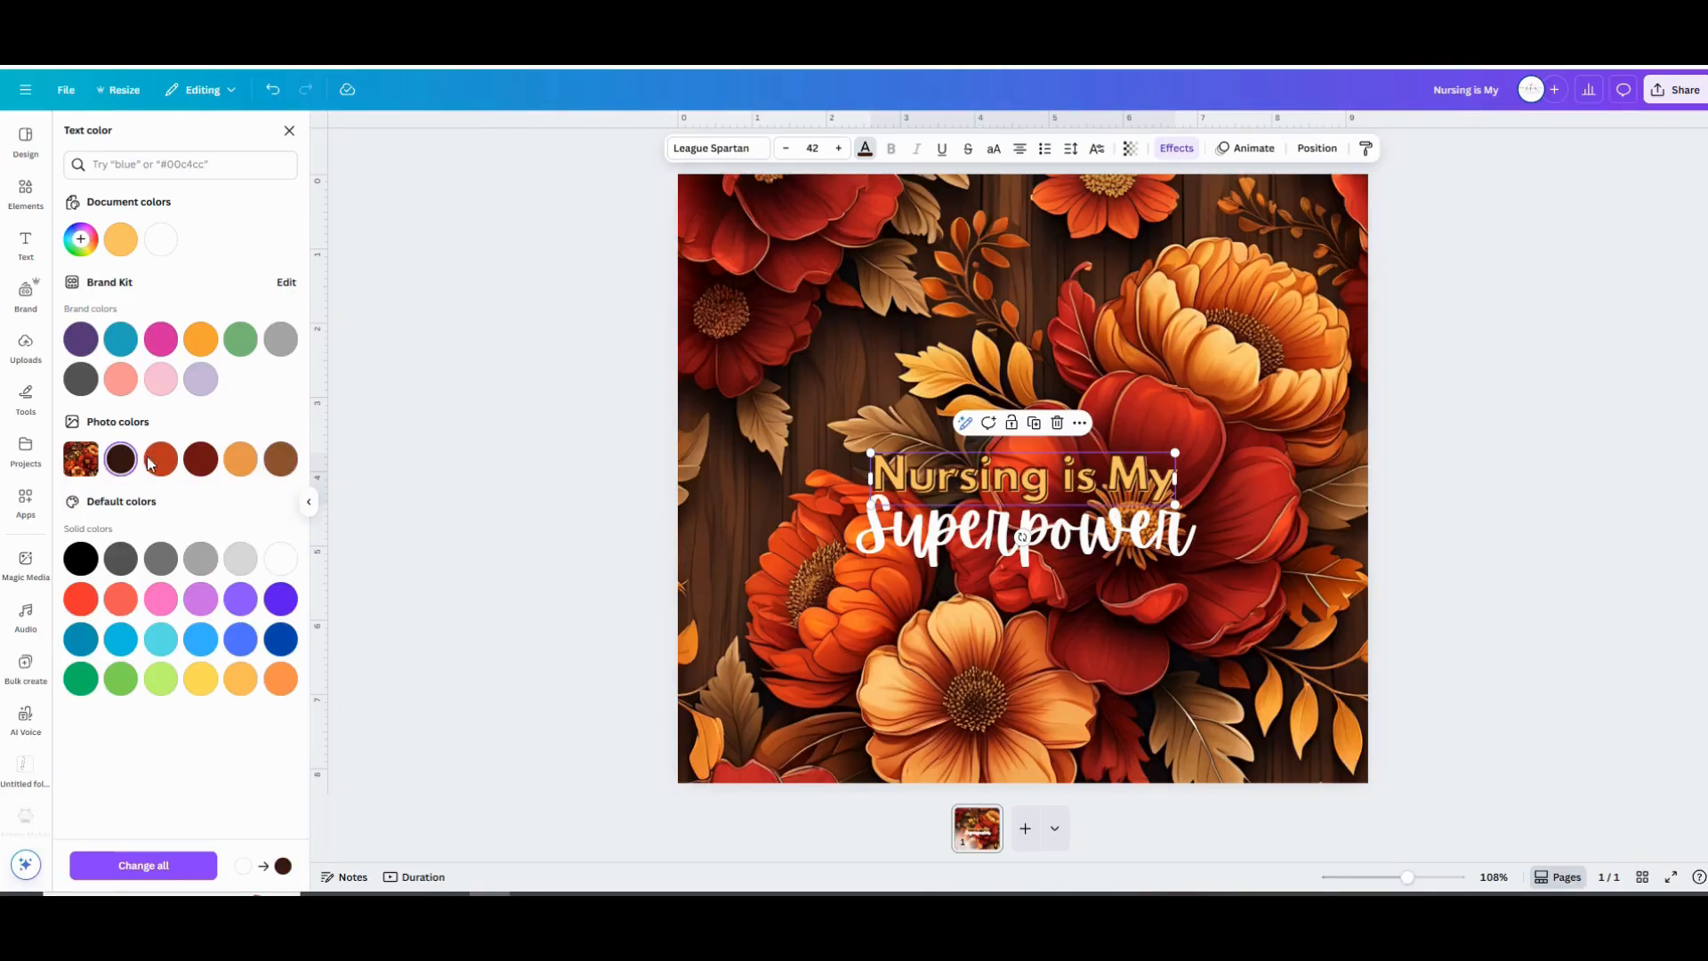
click(242, 460)
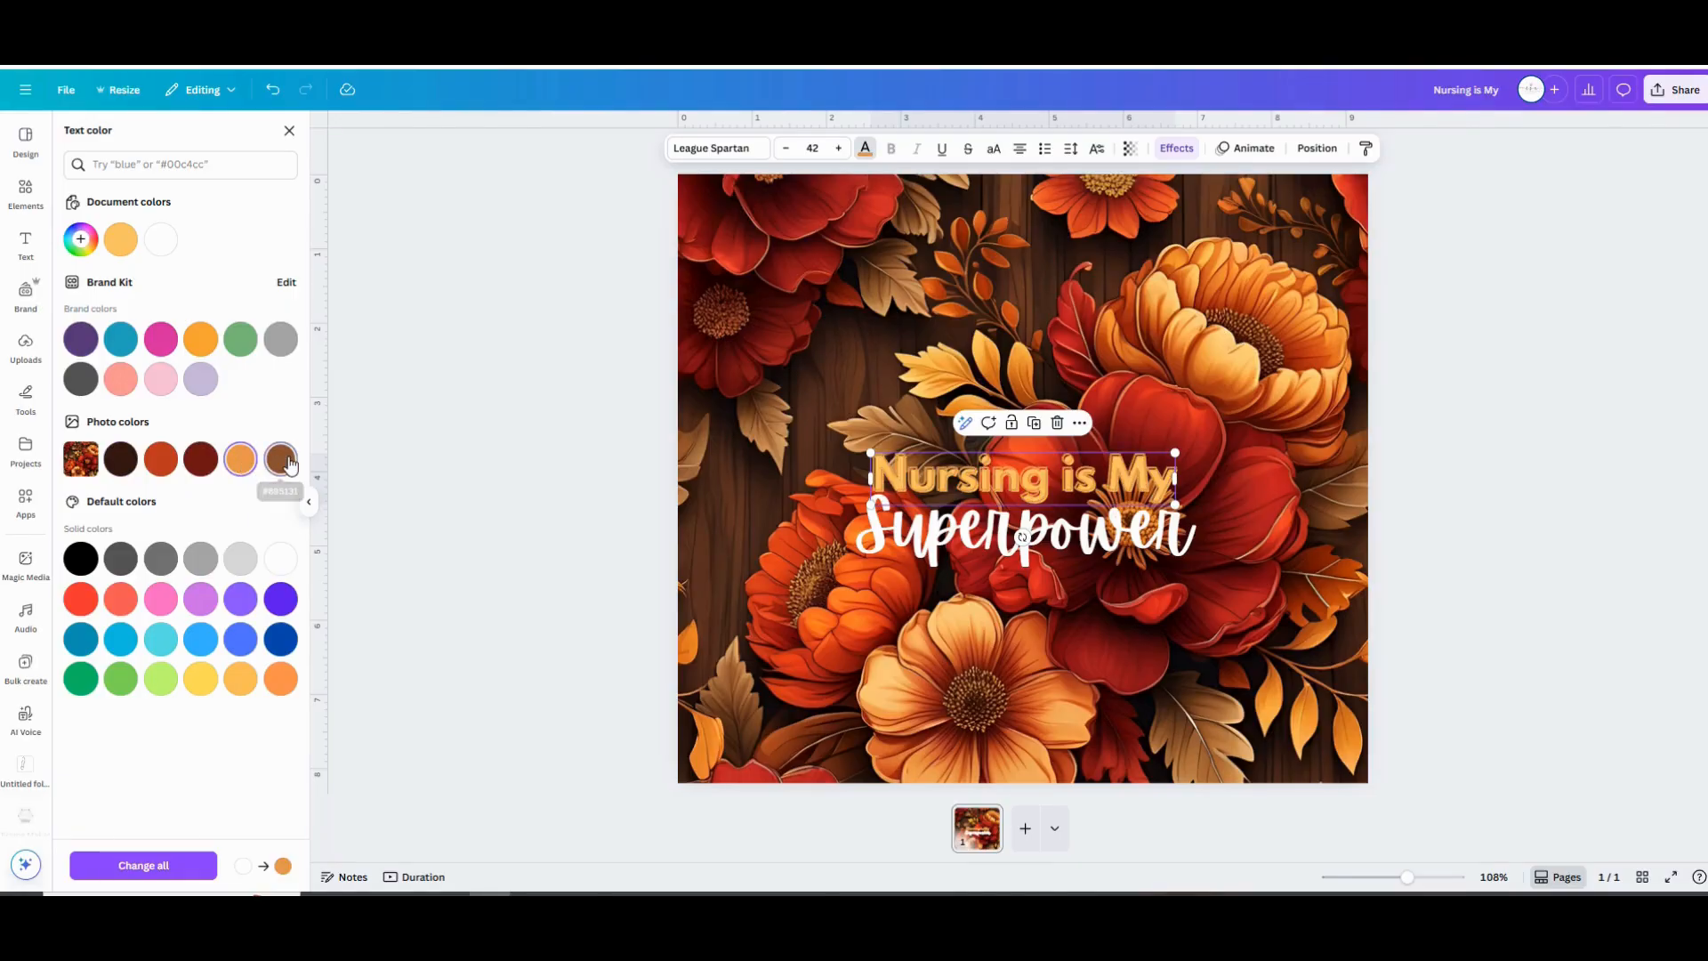
click(283, 460)
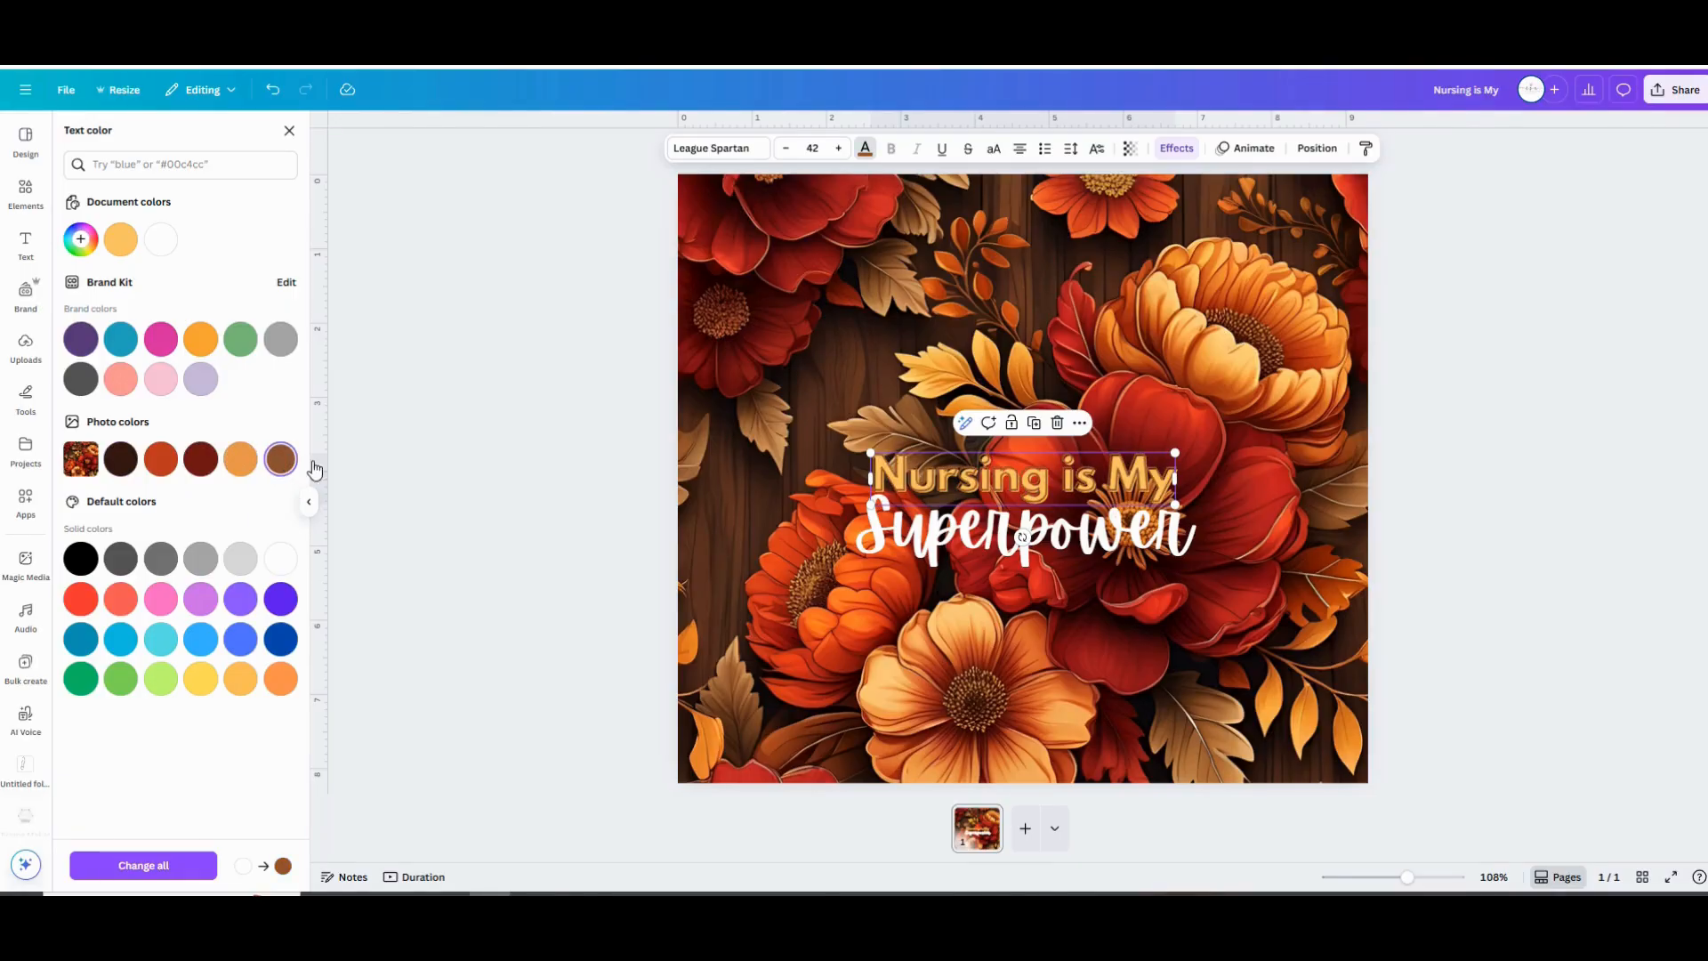
Apply the Outline effect to the "Superpower" text and set the outline colour to the document's brown.
click(877, 546)
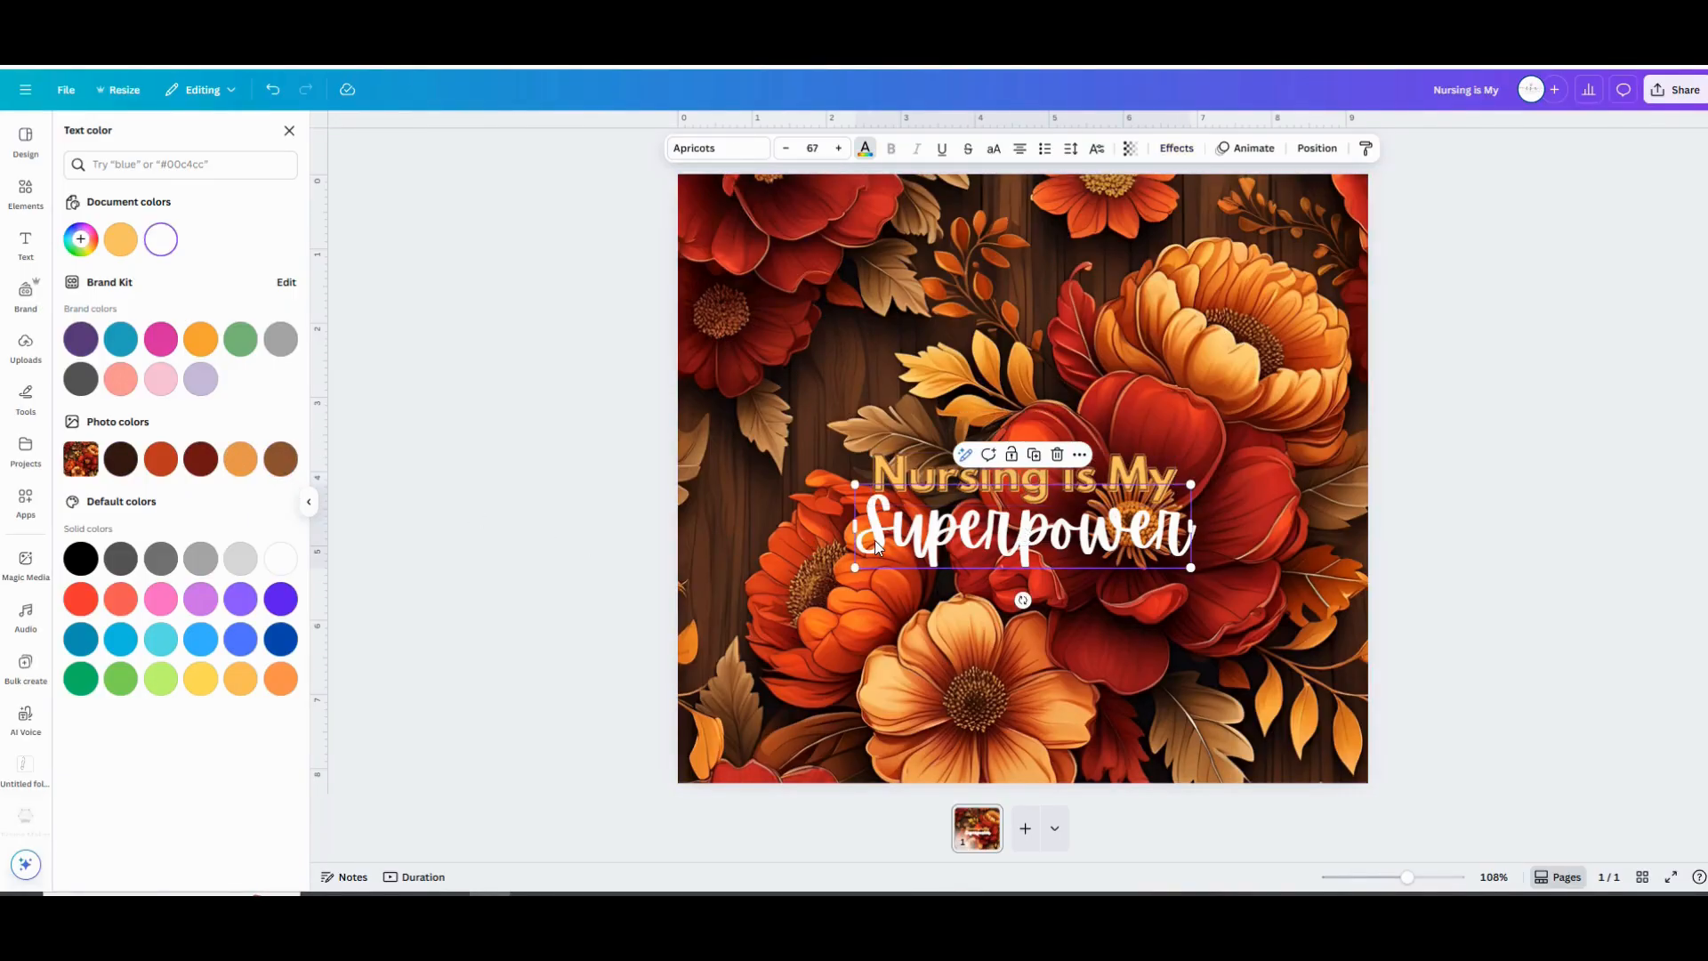
click(1176, 149)
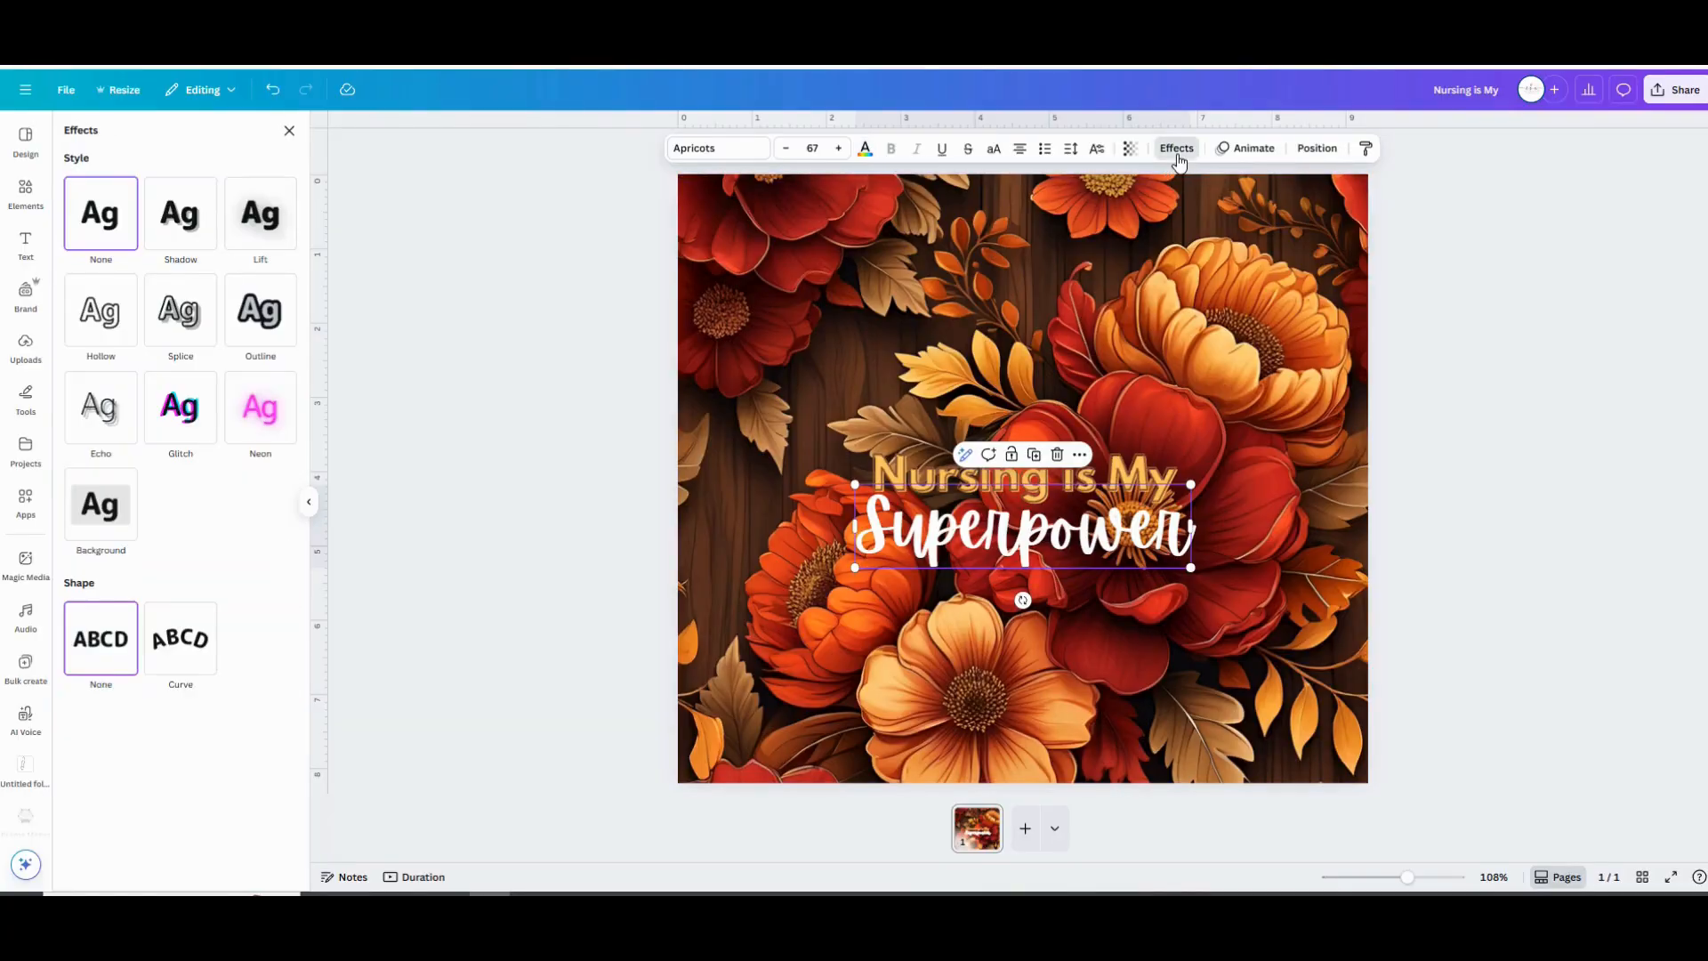
click(241, 328)
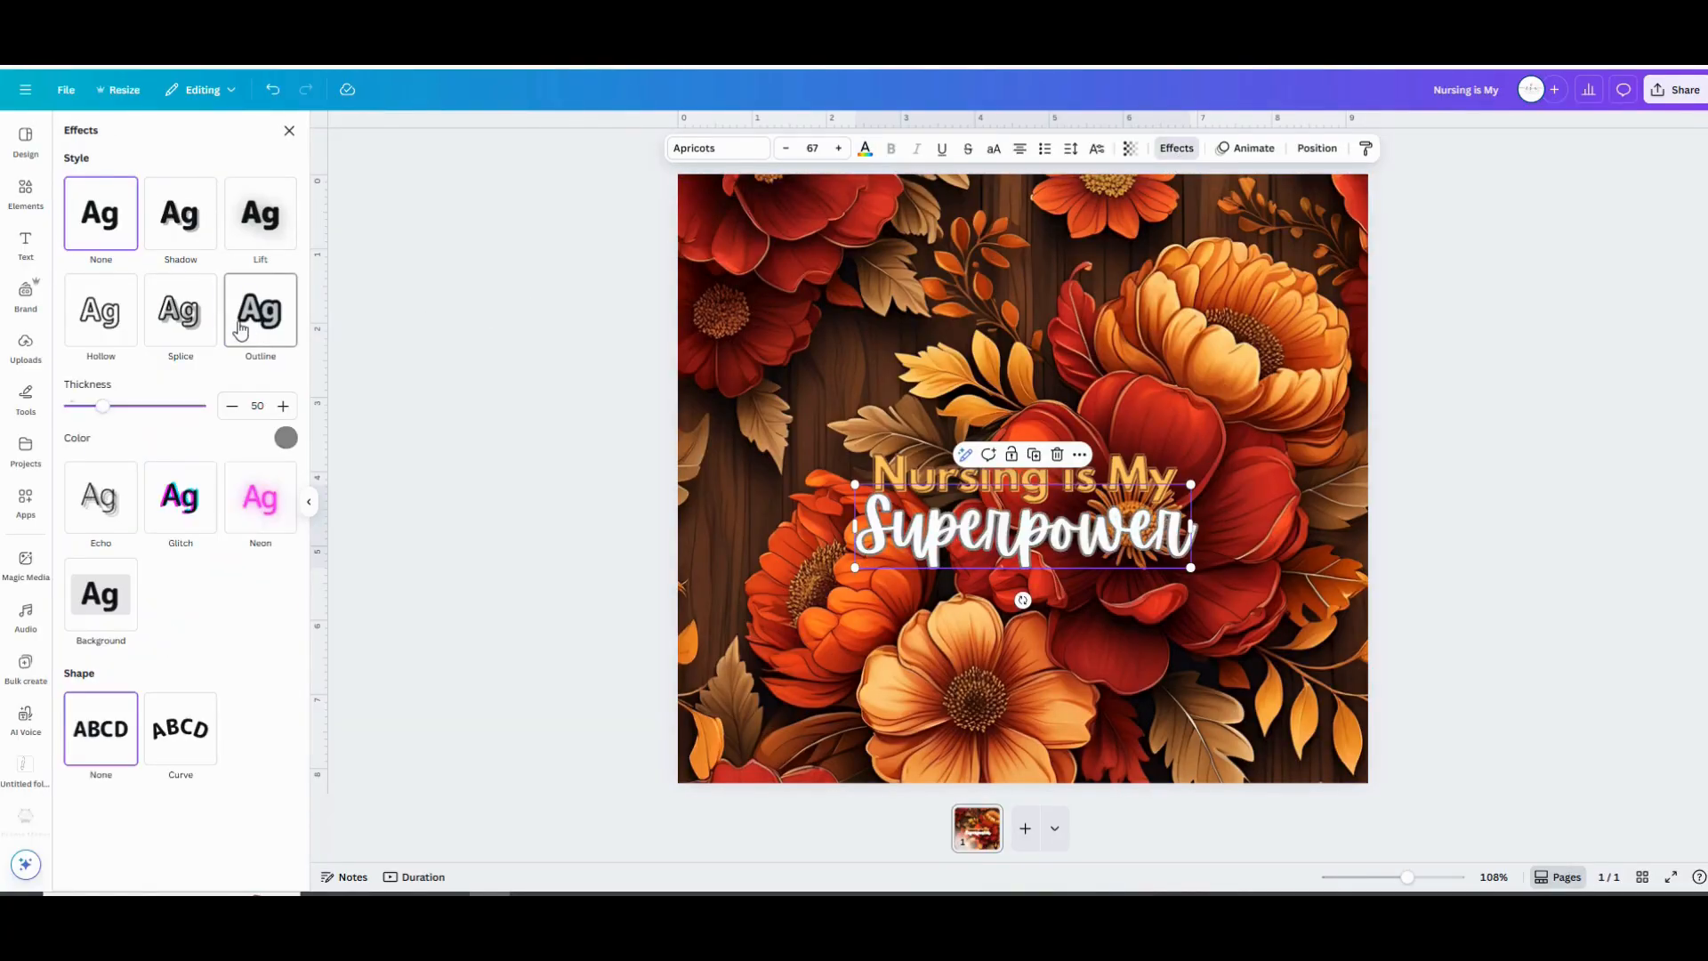
click(285, 438)
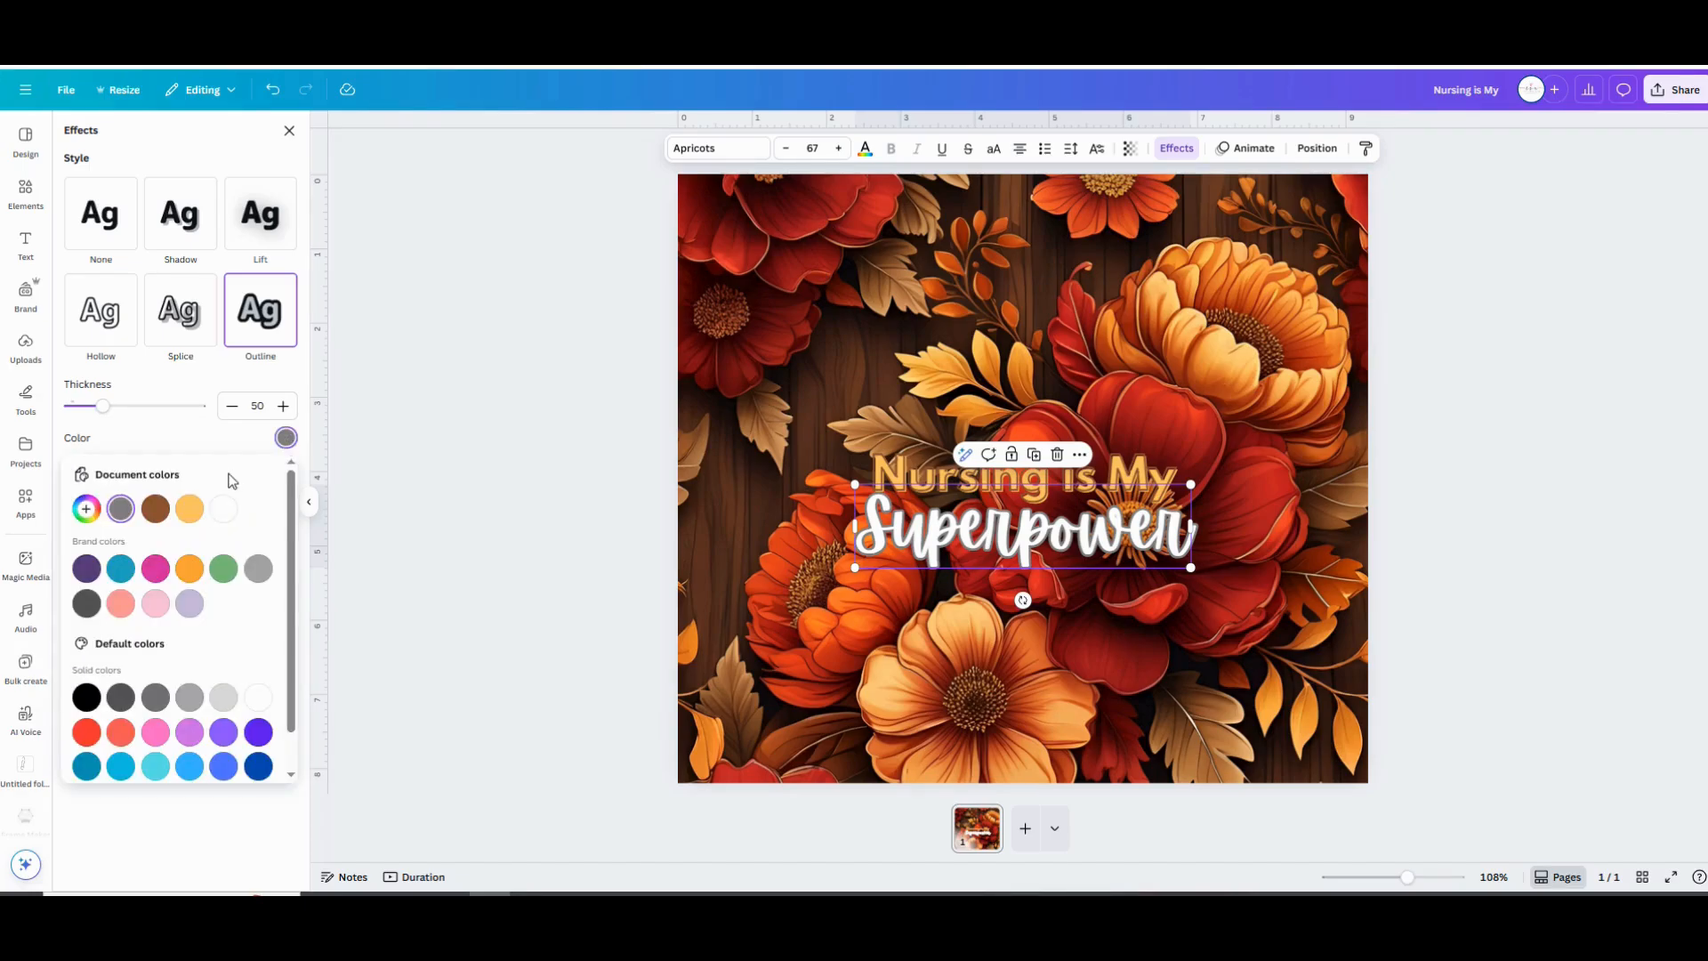
click(157, 511)
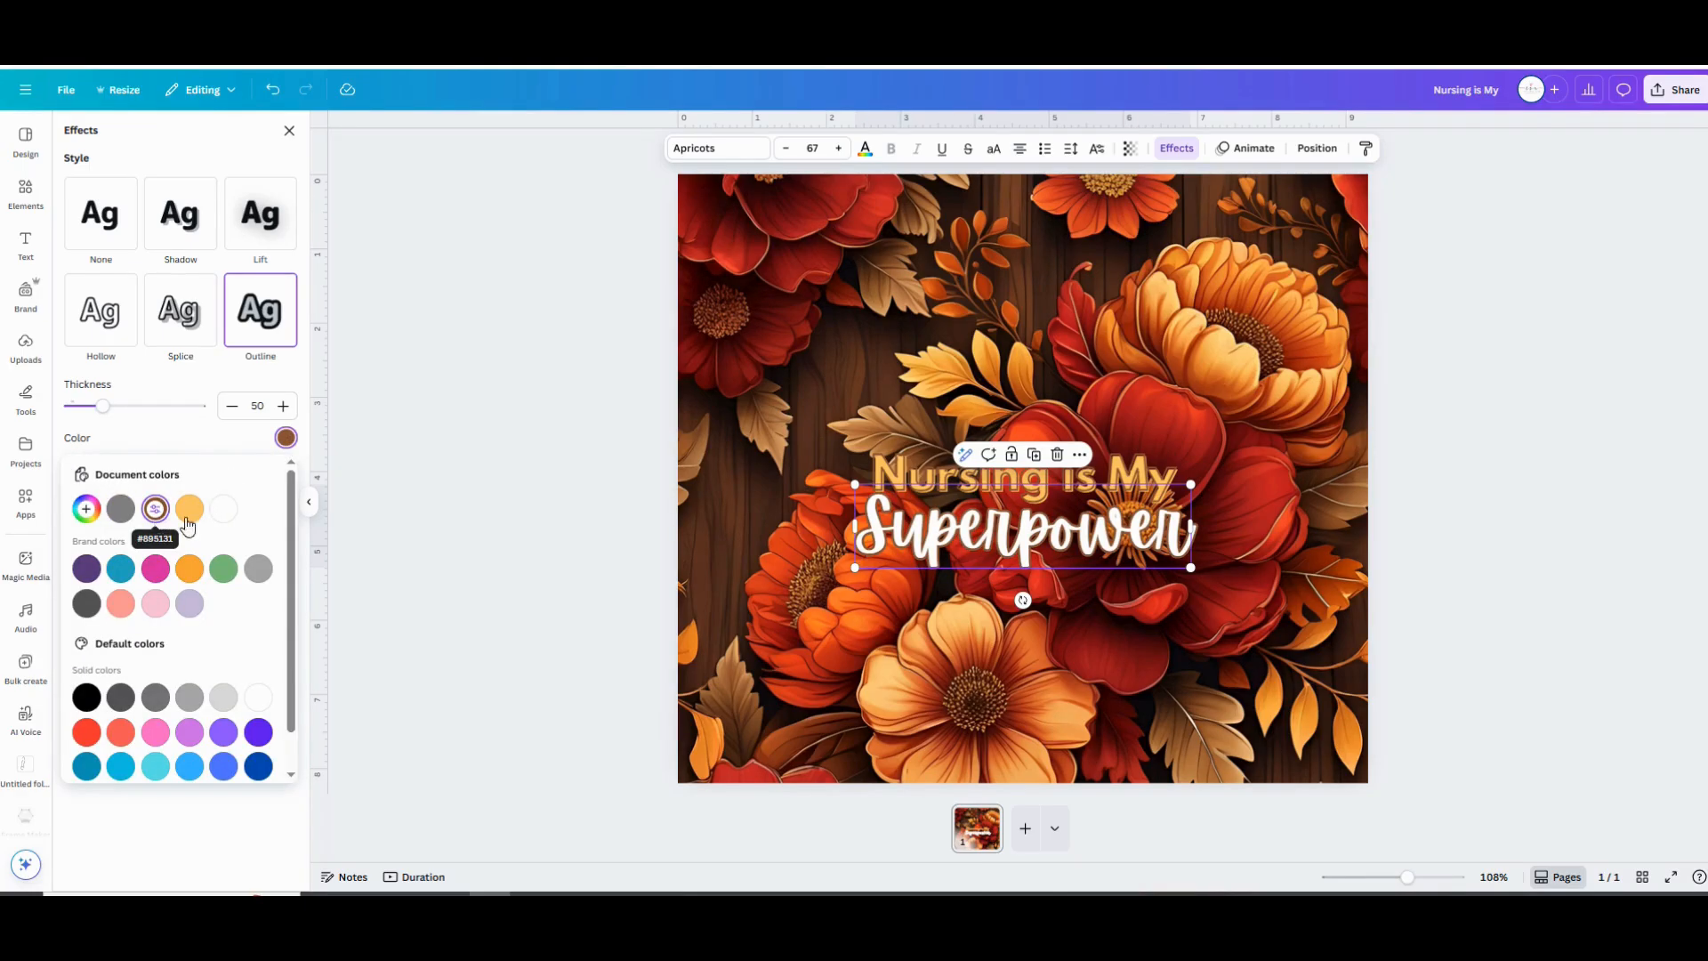
key(Escape)
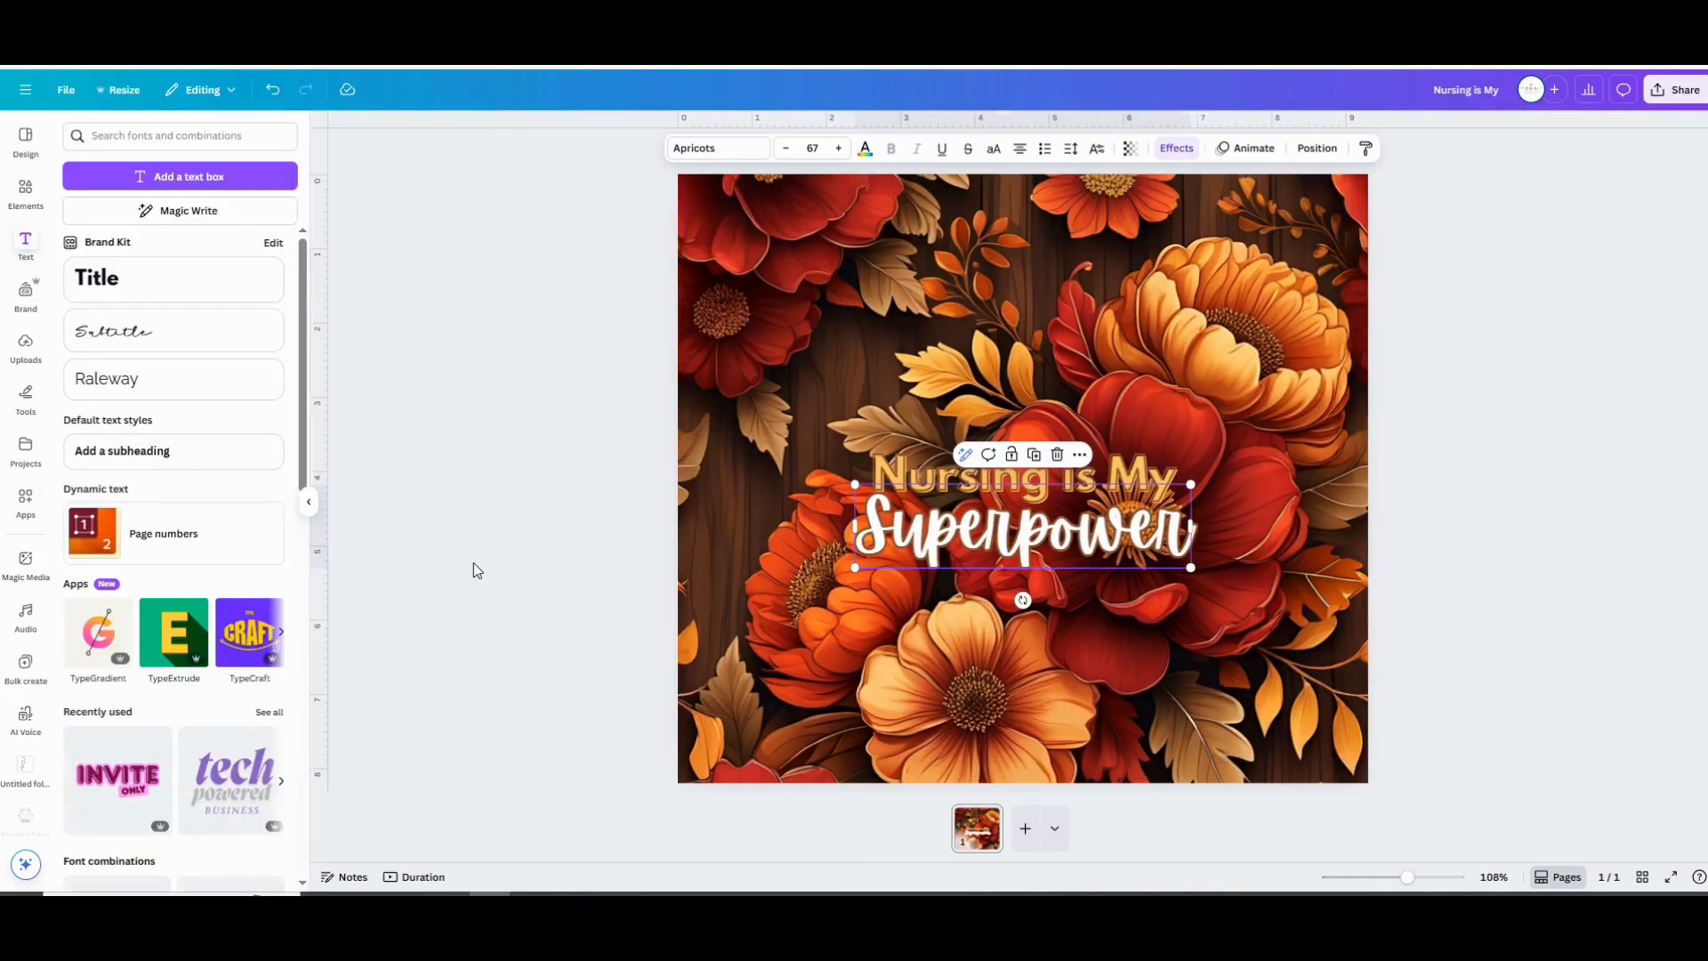
Select both text lines together and rotate them 90° clockwise so they read downward.
click(474, 570)
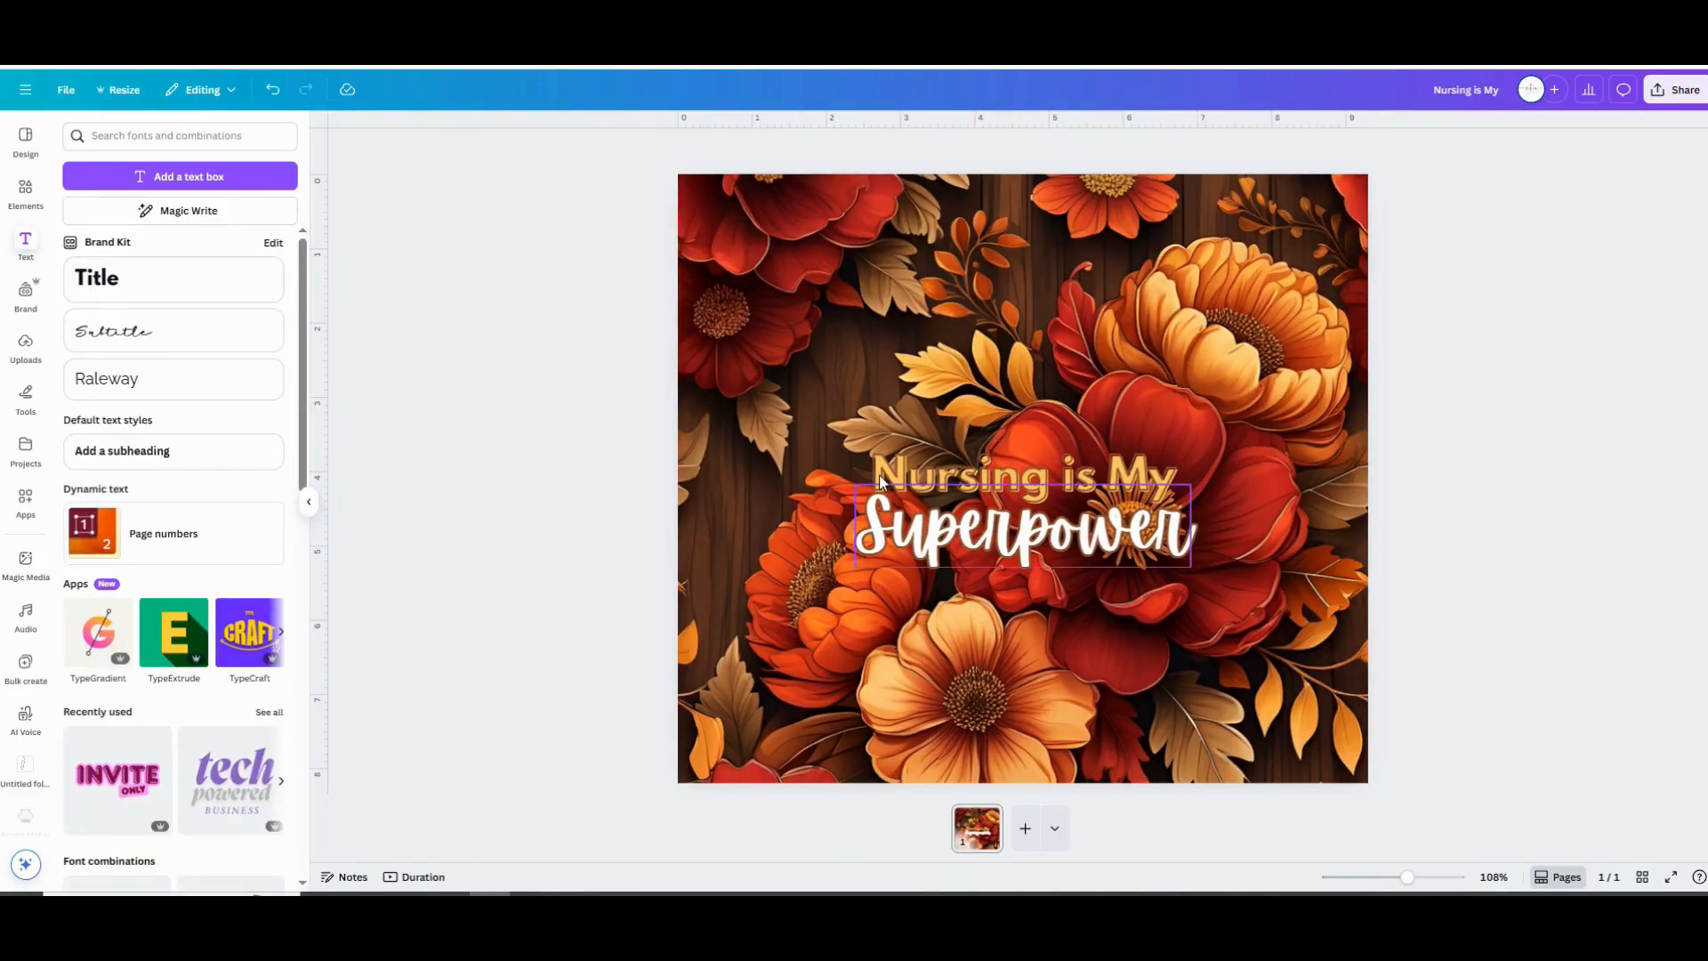
click(888, 539)
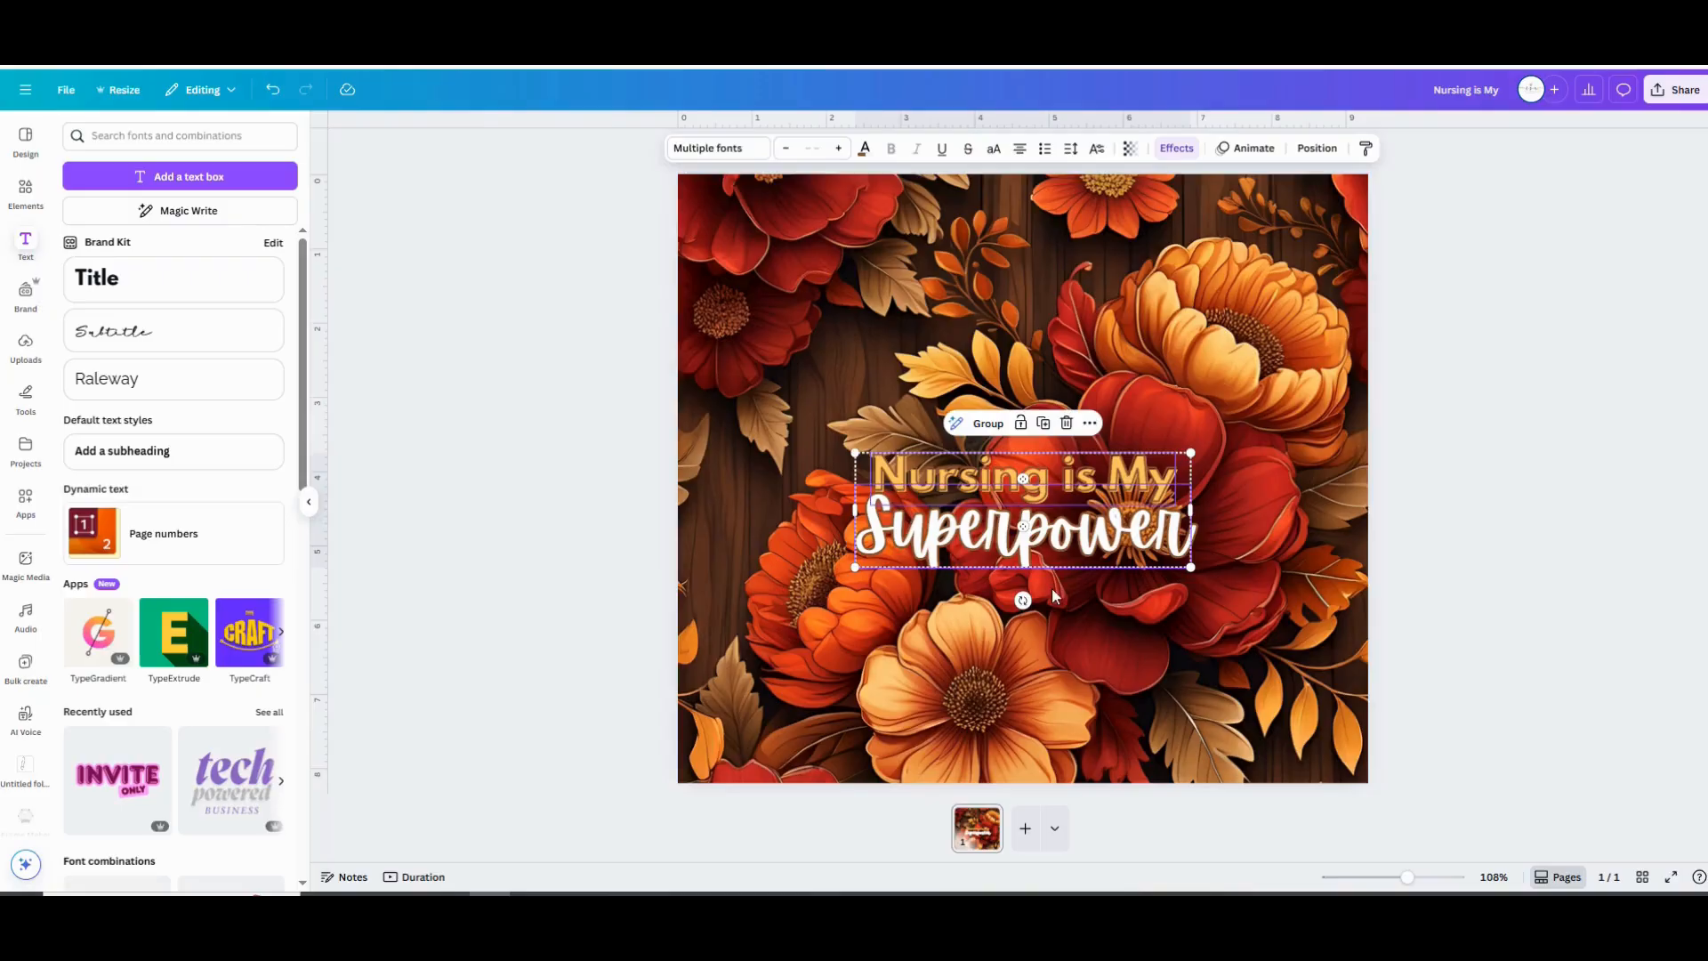
drag(1020, 601, 854, 513)
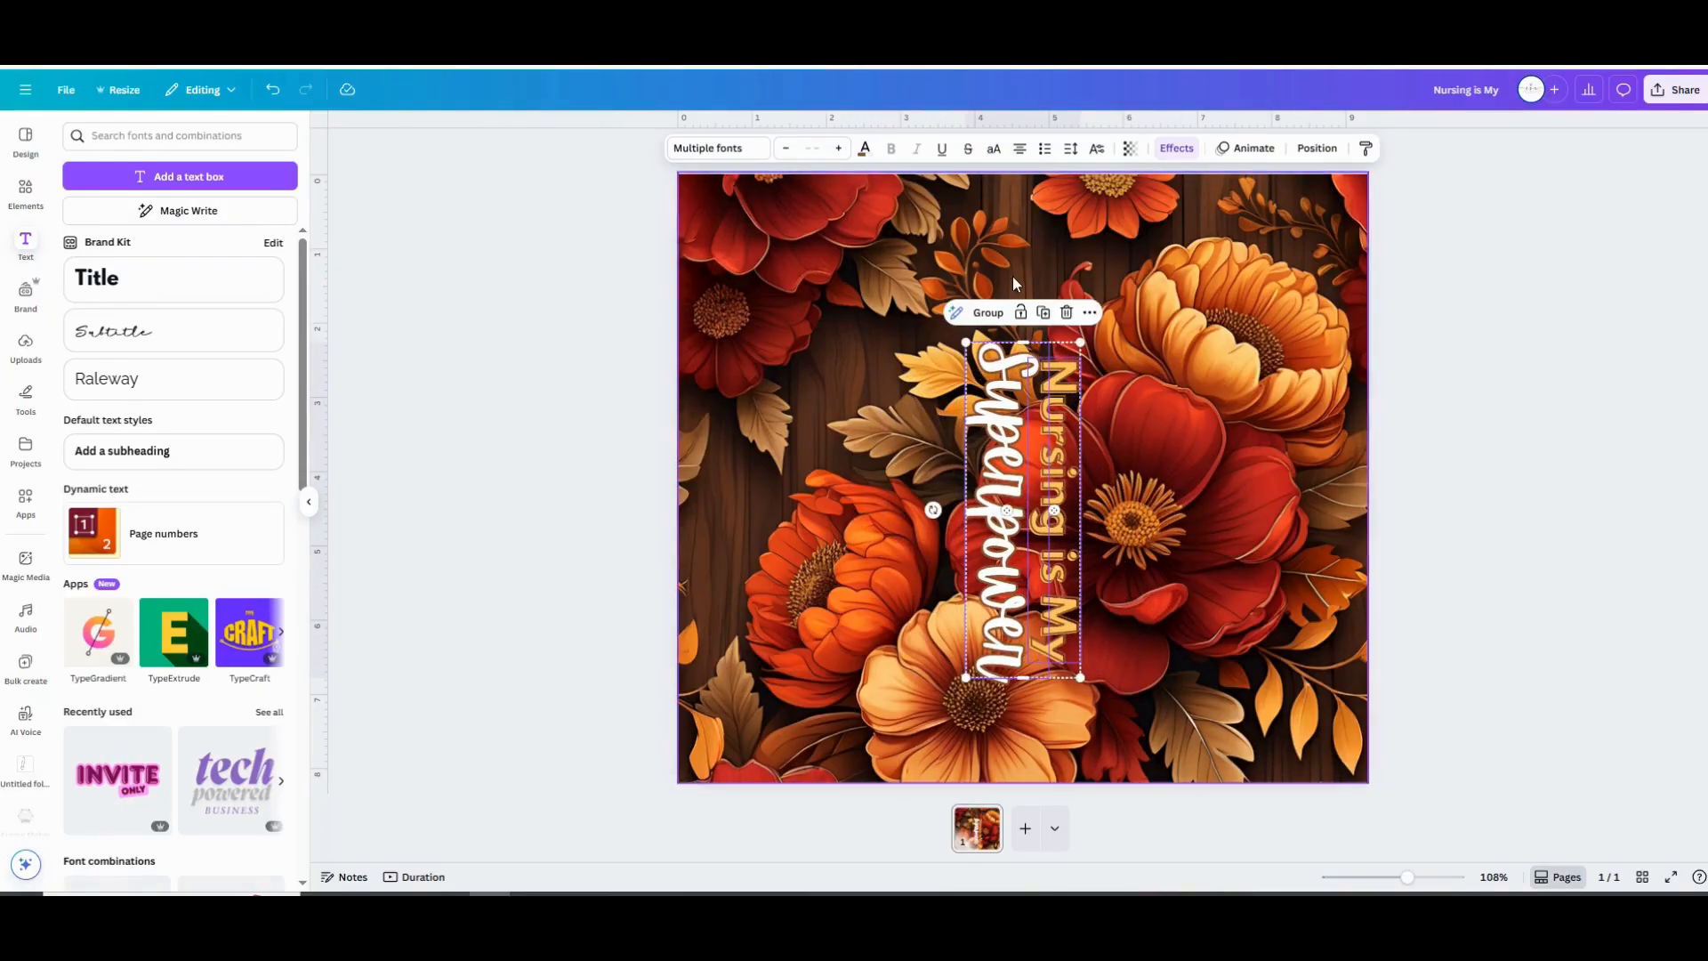
Enlarge the rotated text pair to fill most of the design's height and centre it on the page.
drag(964, 344, 925, 227)
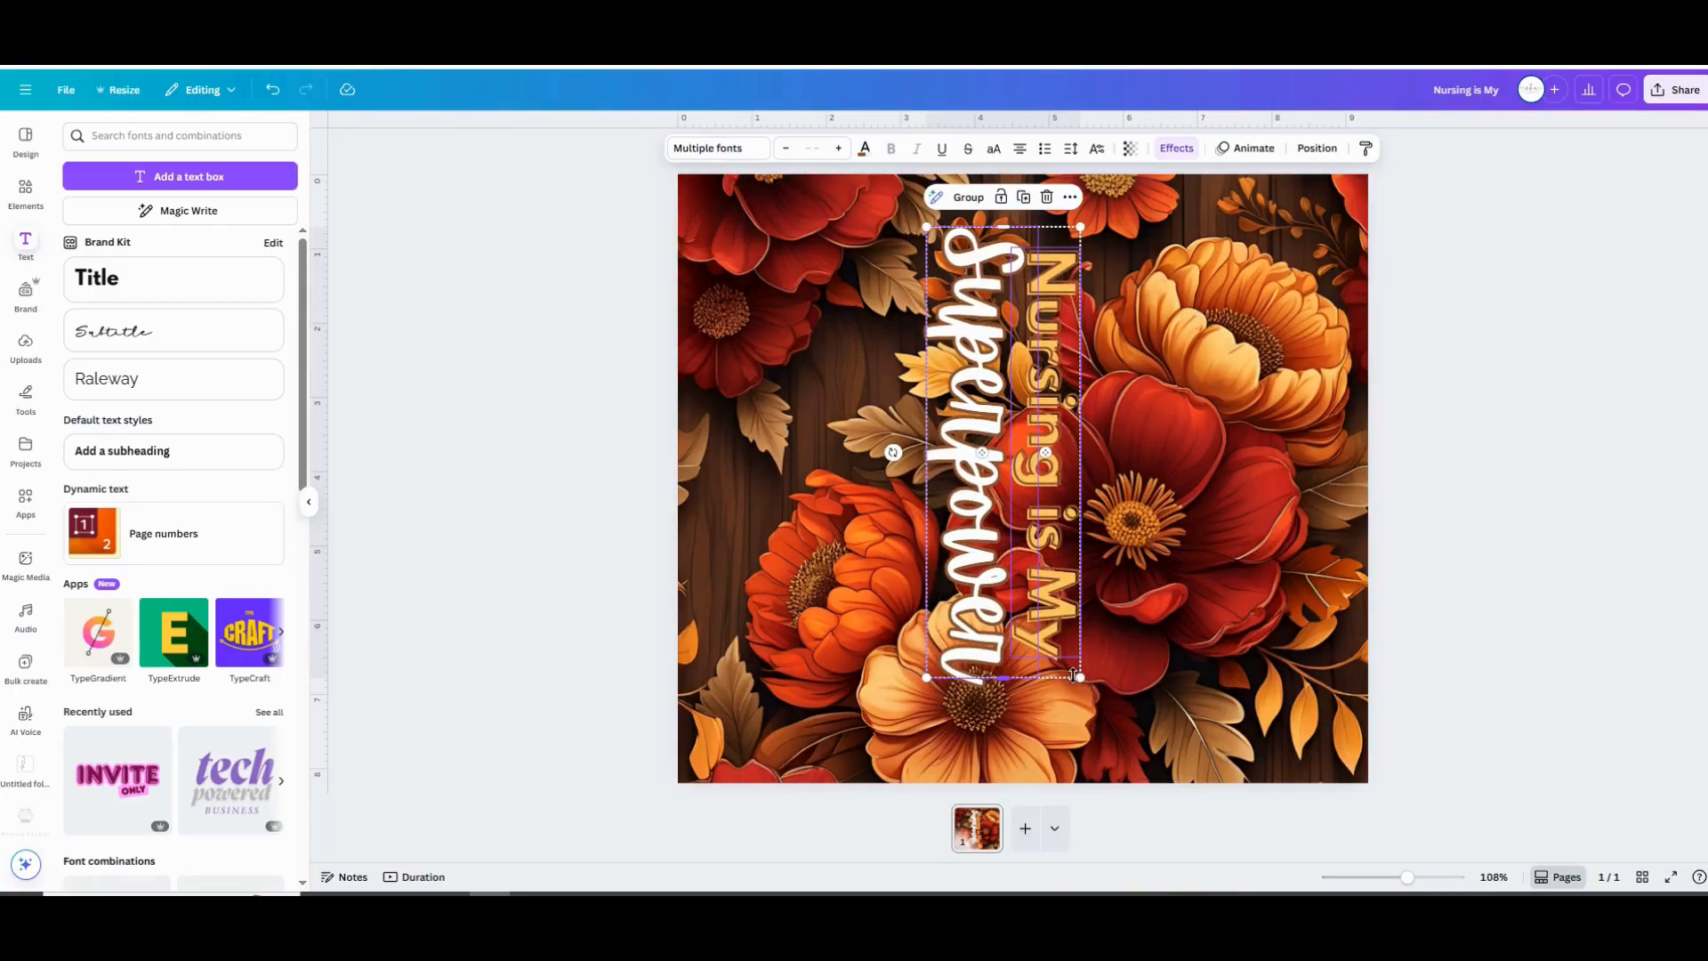
drag(1080, 678, 1101, 739)
drag(1011, 591, 1018, 583)
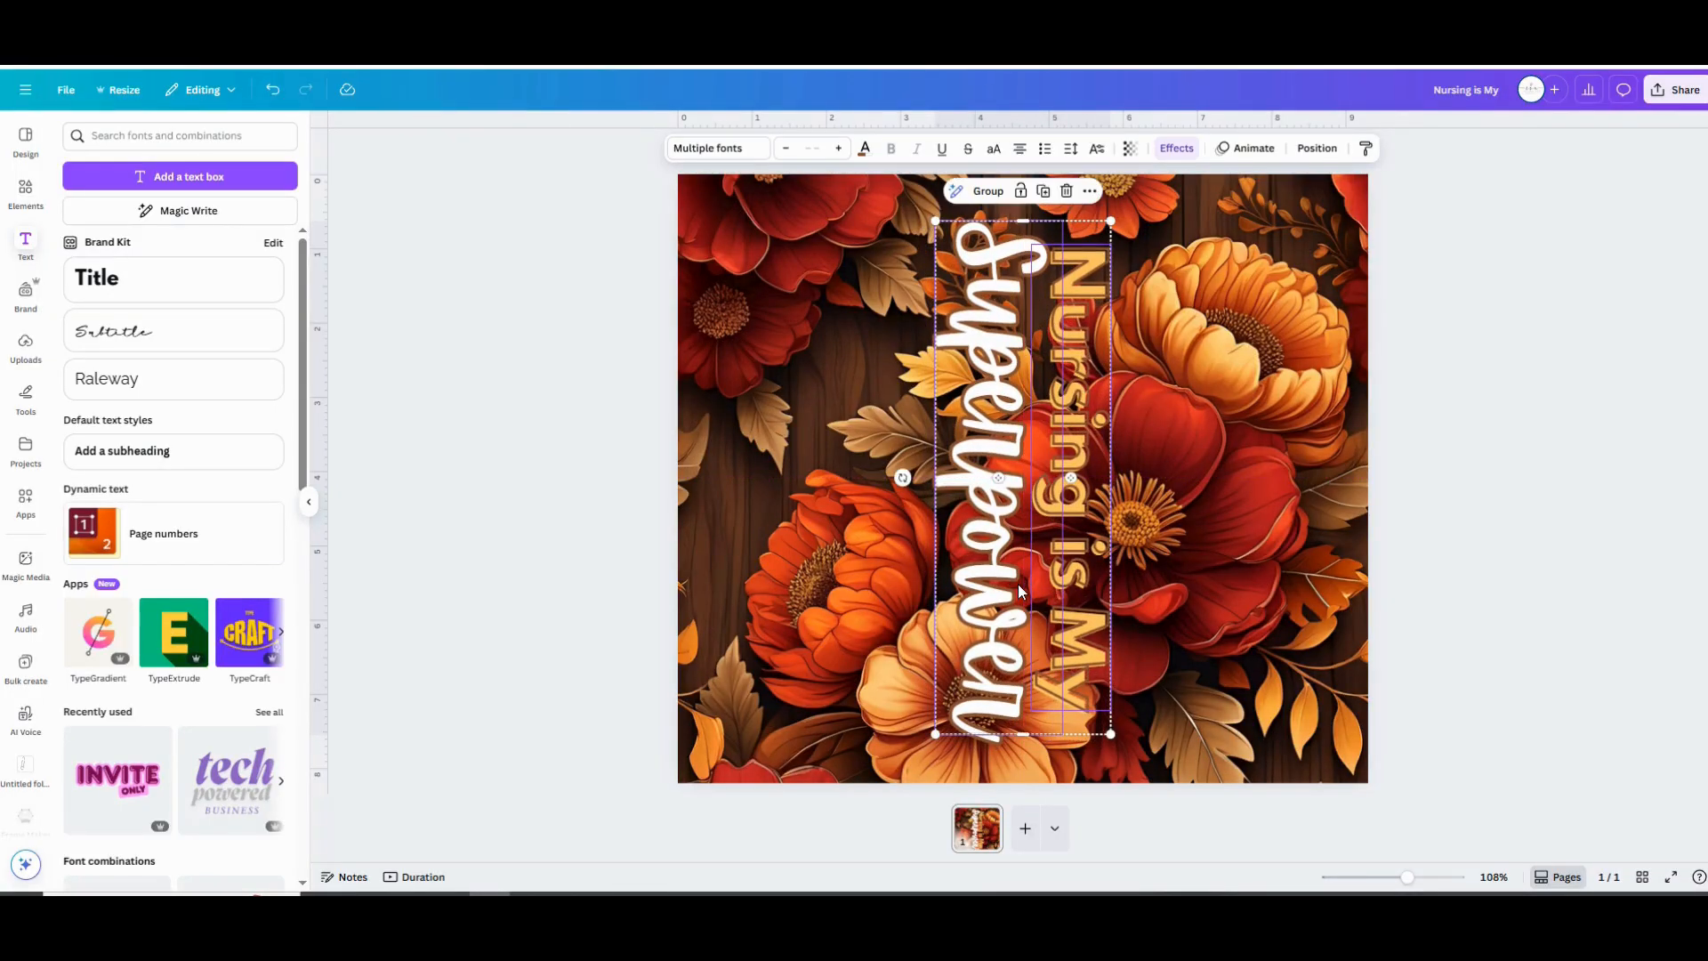
click(1429, 663)
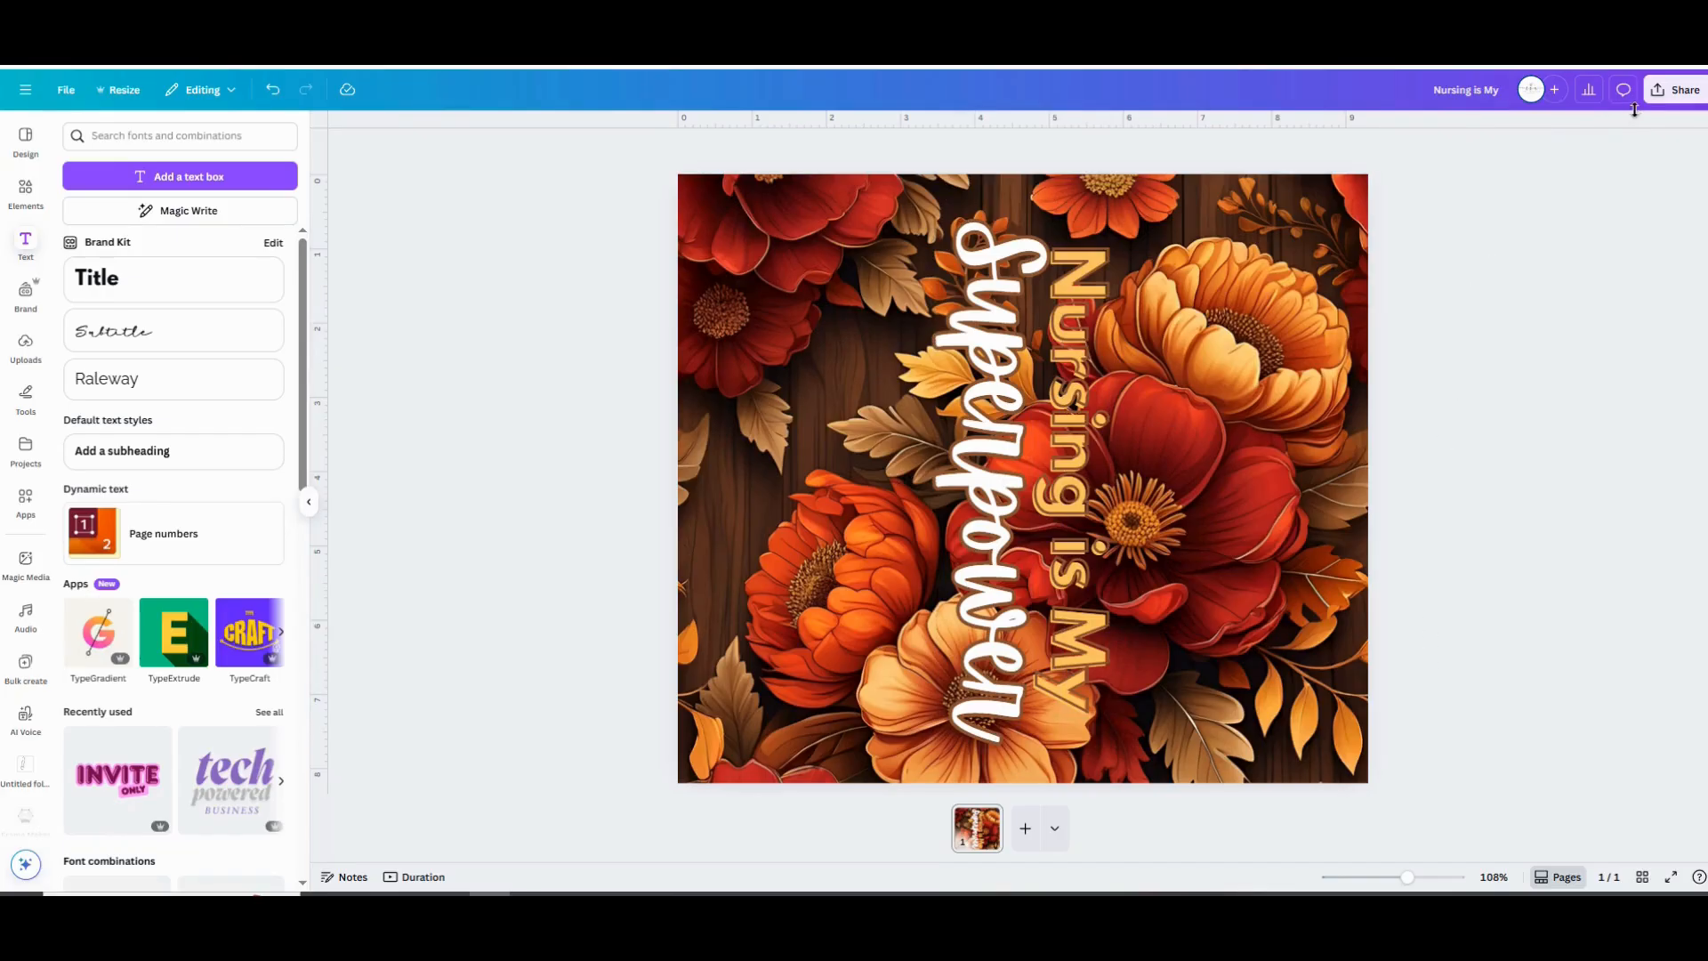
Download the finished design as a PNG at size 1 (2,000 × 1,763 px).
click(1660, 92)
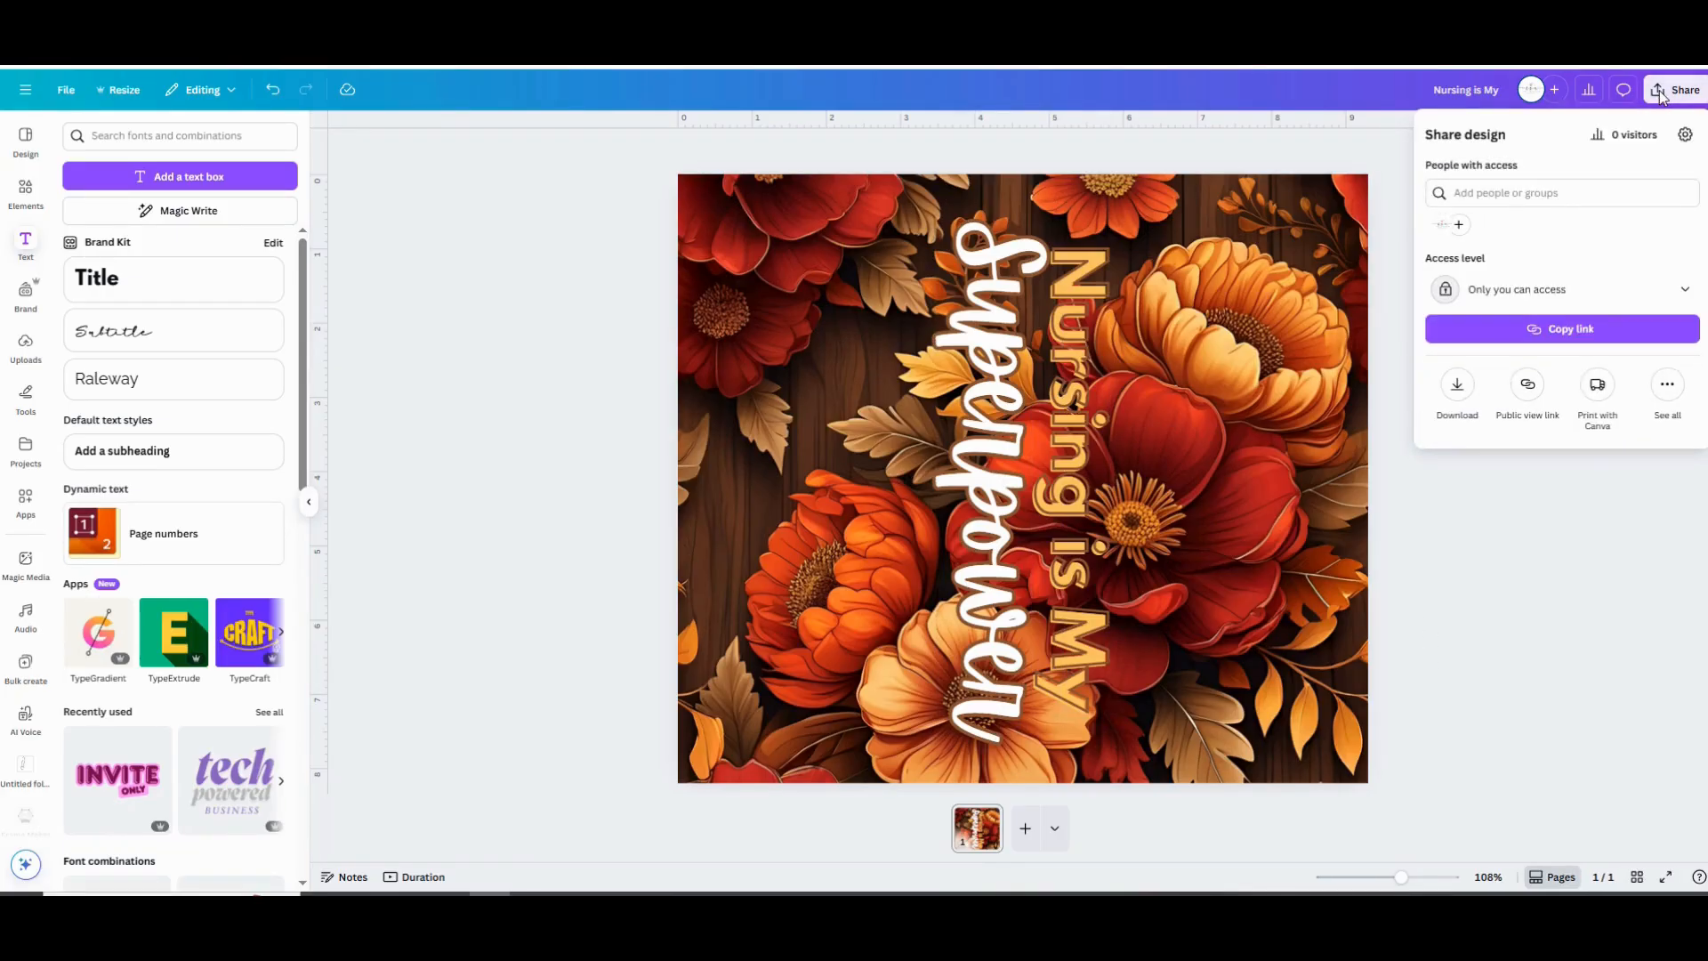
click(1457, 390)
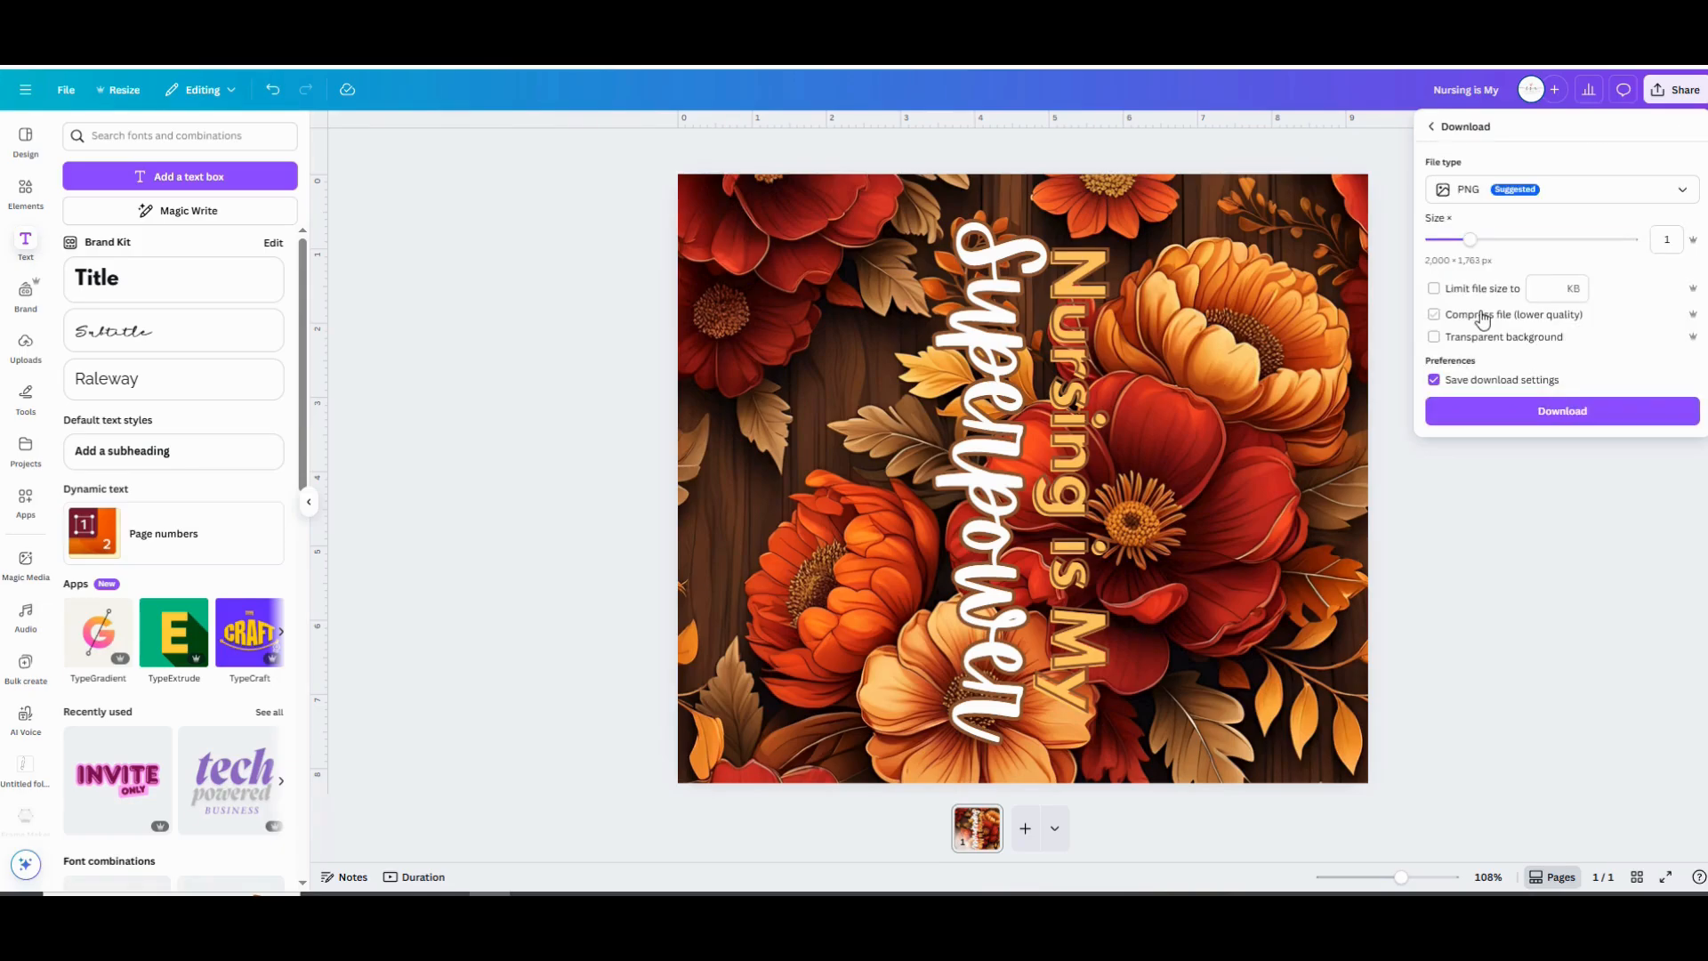
click(1482, 423)
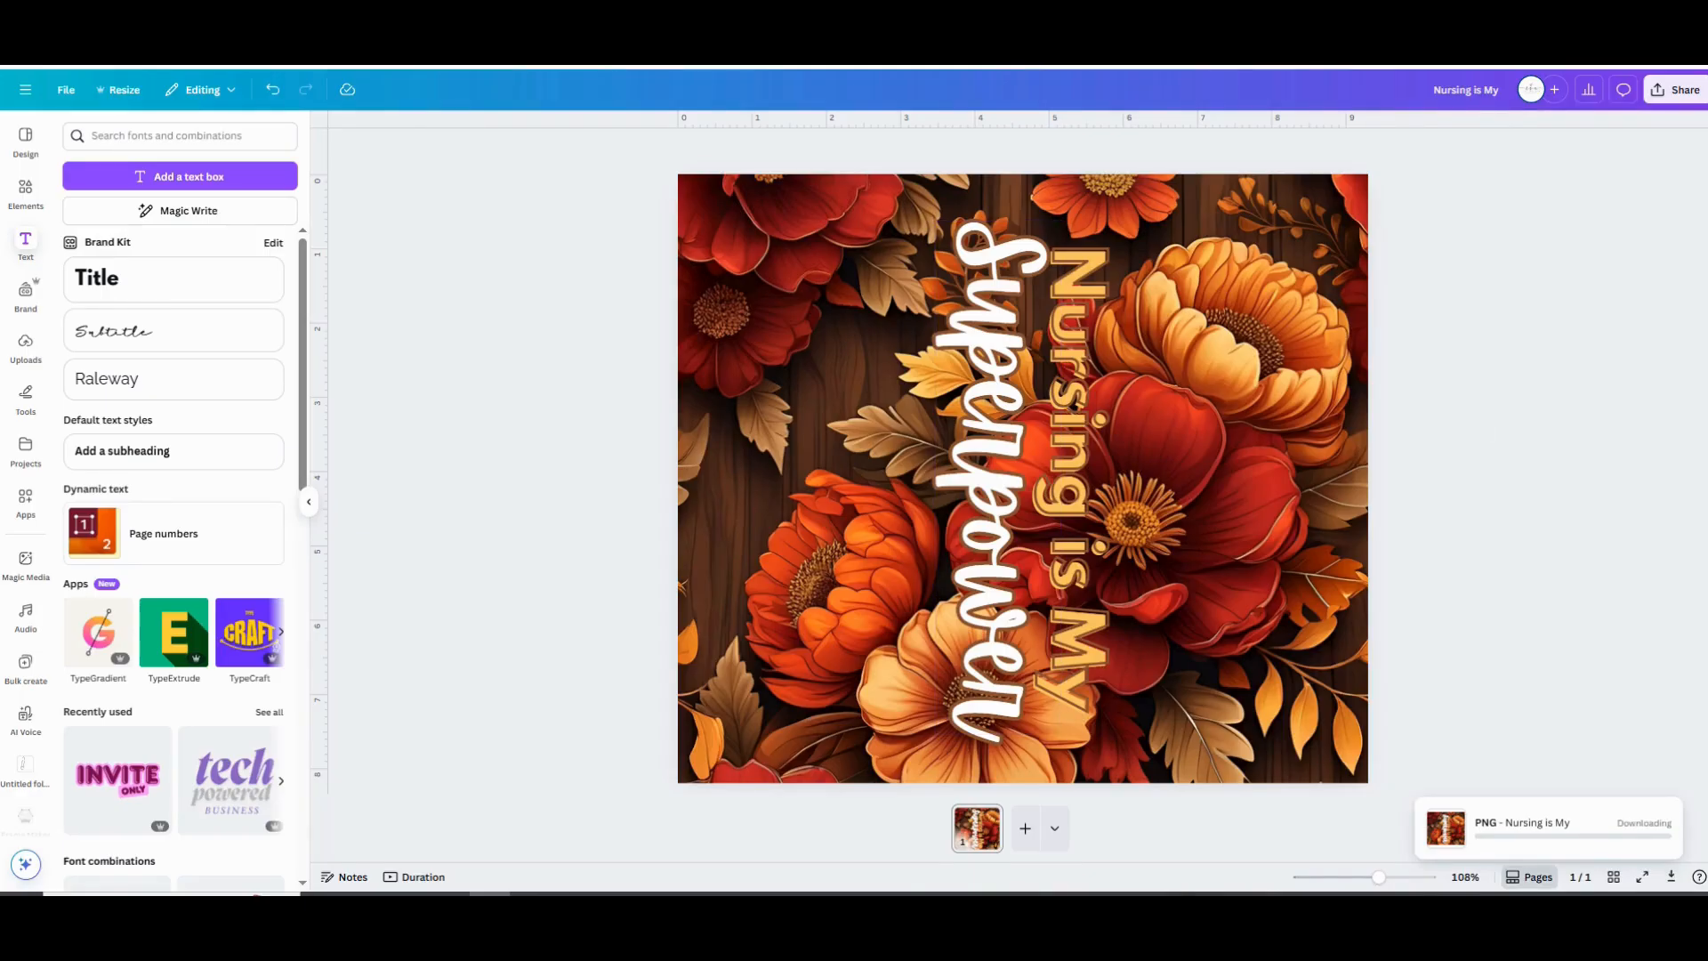